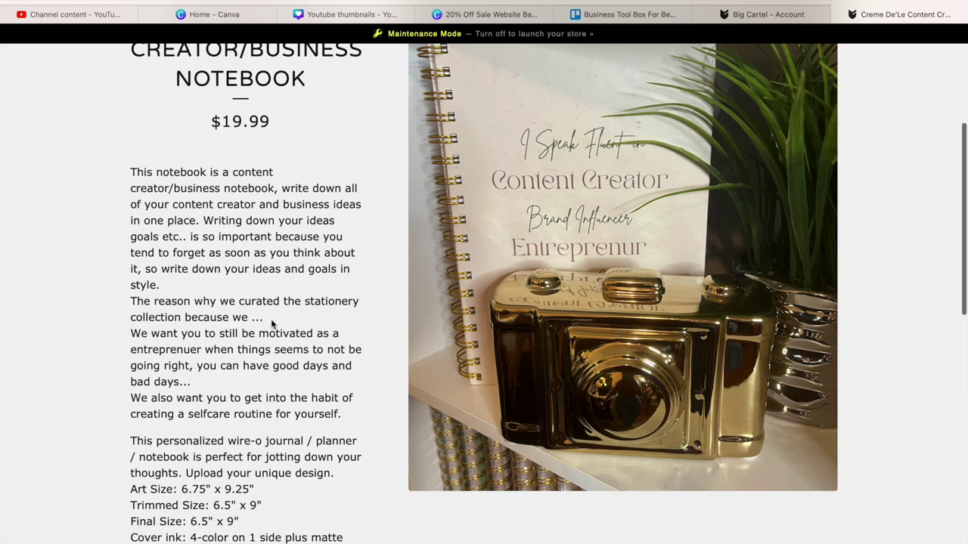
- Scroll through the notebook product page, glancing briefly at the shop's Account tab
{"action": "scroll", "coordinate": [256, 327], "scroll_direction": "down", "scroll_amount": 4}
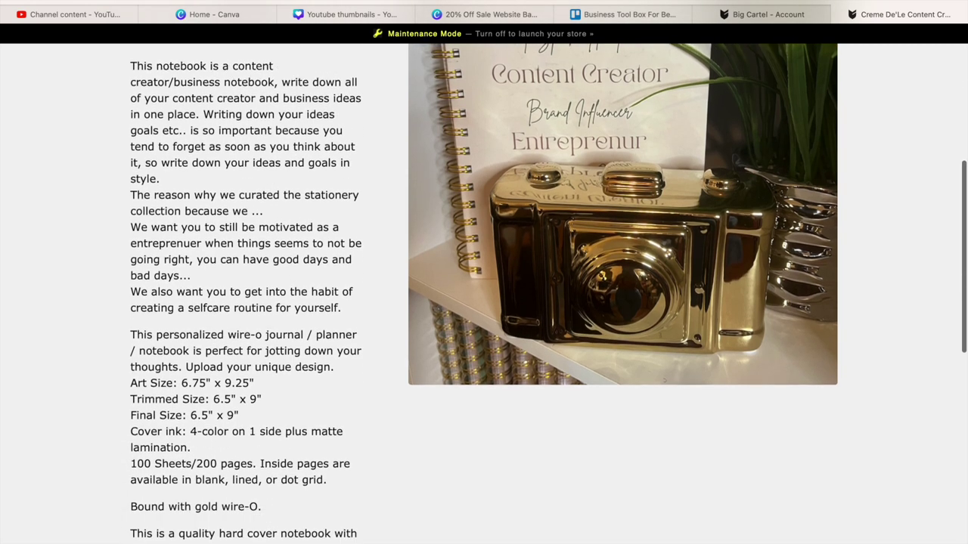
{"action": "scroll", "coordinate": [211, 439], "scroll_direction": "down", "scroll_amount": 9}
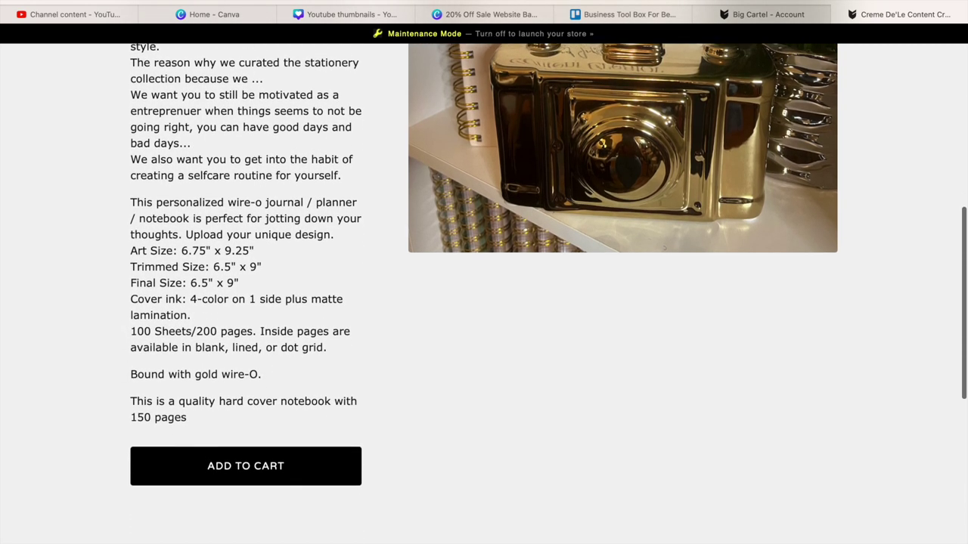
{"action": "scroll", "coordinate": [484, 302], "scroll_direction": "up", "scroll_amount": 12}
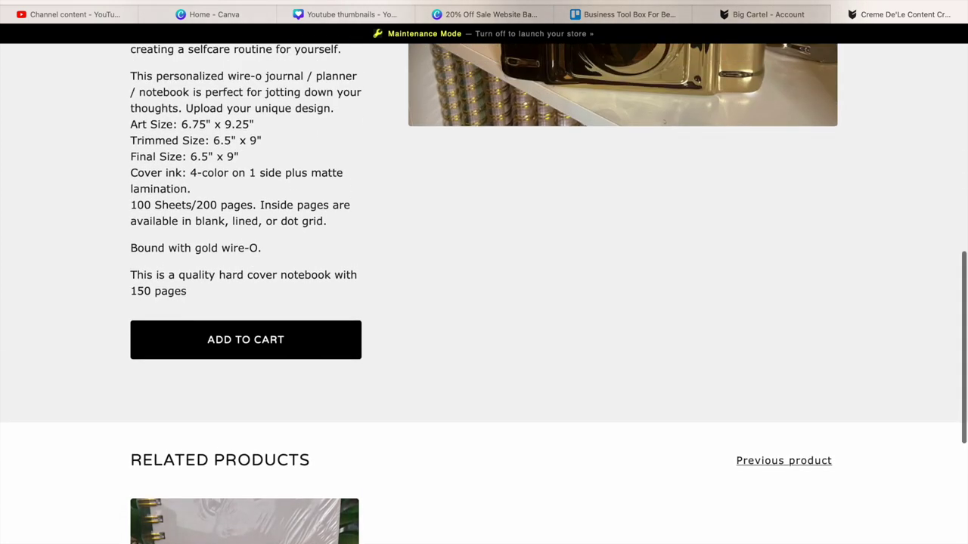
{"action": "scroll", "coordinate": [522, 451], "scroll_direction": "up", "scroll_amount": 4}
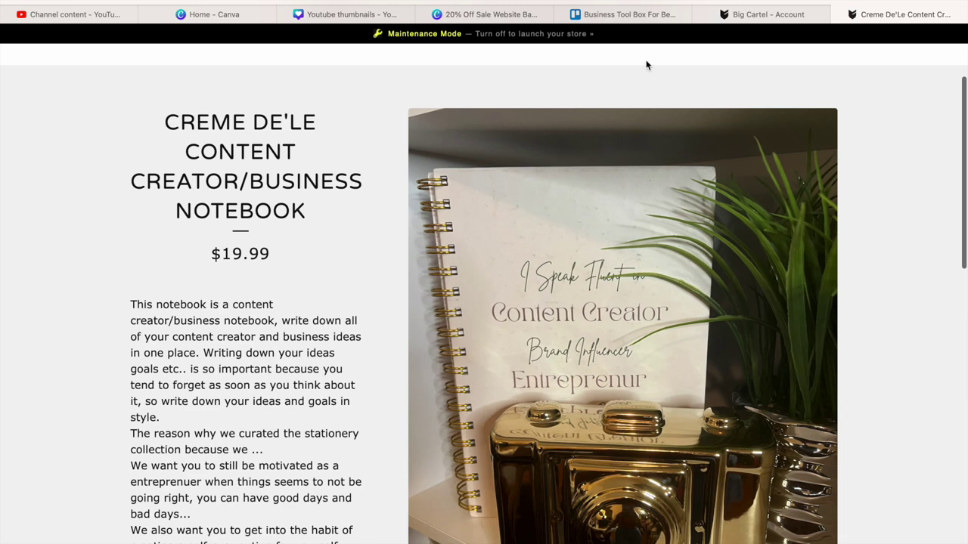
{"action": "left_click", "coordinate": [778, 15]}
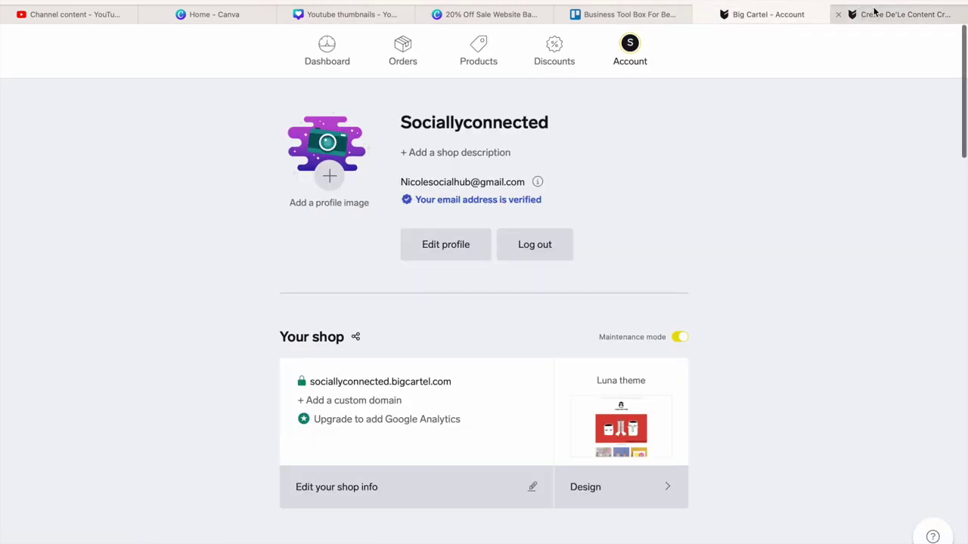
{"action": "left_click", "coordinate": [896, 14]}
{"action": "scroll", "coordinate": [805, 242], "scroll_direction": "up", "scroll_amount": 4}
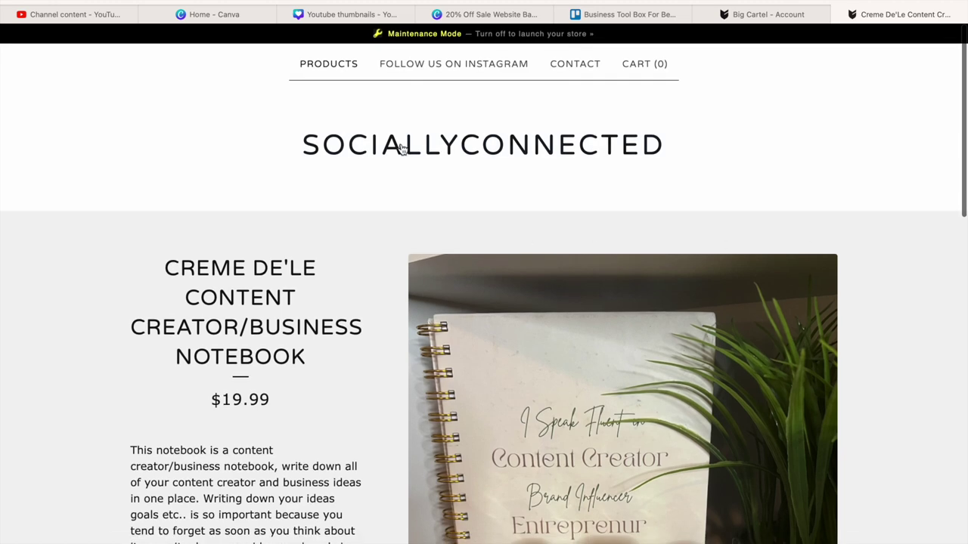
- Browse the storefront home page's product cards, then return to the Account tab
{"action": "left_click", "coordinate": [397, 149]}
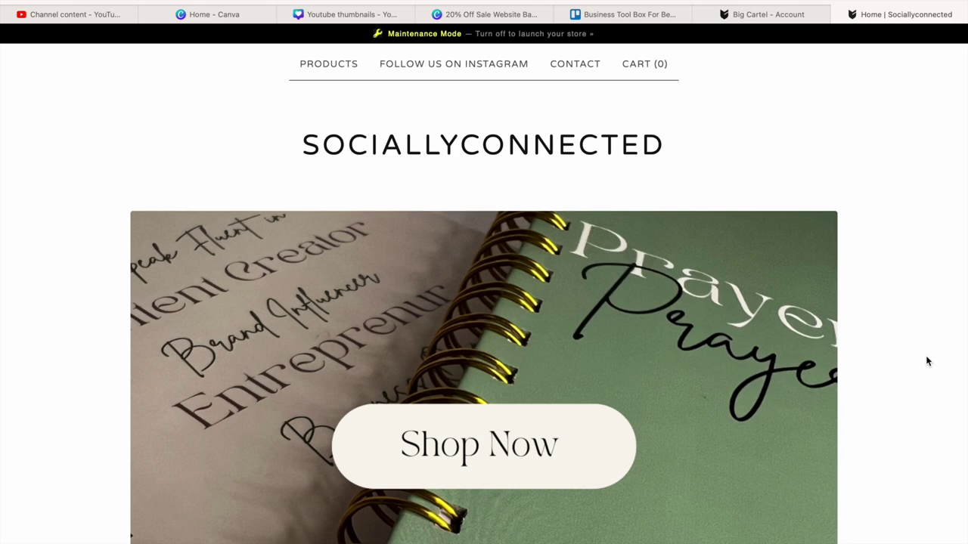
{"action": "scroll", "coordinate": [922, 355], "scroll_direction": "down", "scroll_amount": 5}
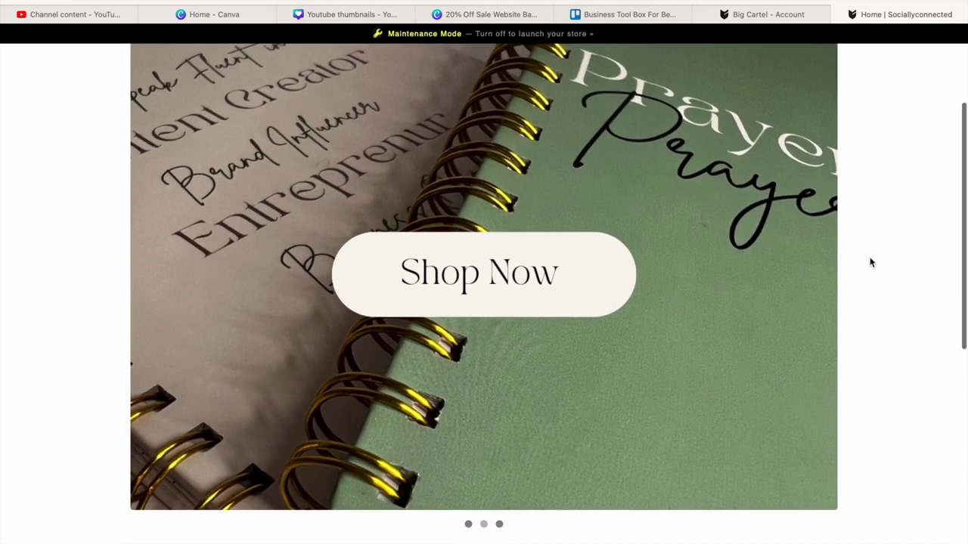
{"action": "scroll", "coordinate": [959, 329], "scroll_direction": "down", "scroll_amount": 4}
{"action": "scroll", "coordinate": [954, 348], "scroll_direction": "down", "scroll_amount": 5}
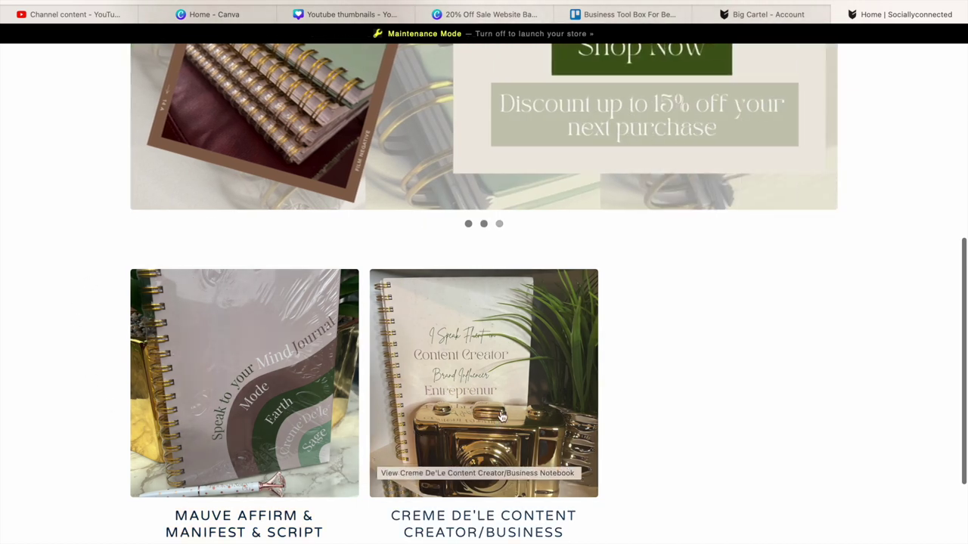
{"action": "left_click", "coordinate": [791, 21]}
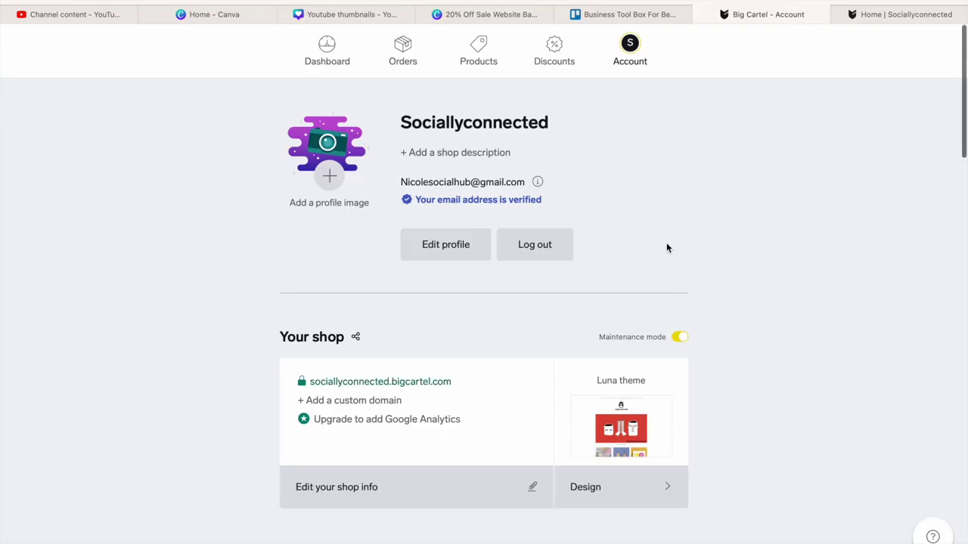
{"action": "left_click", "coordinate": [326, 59]}
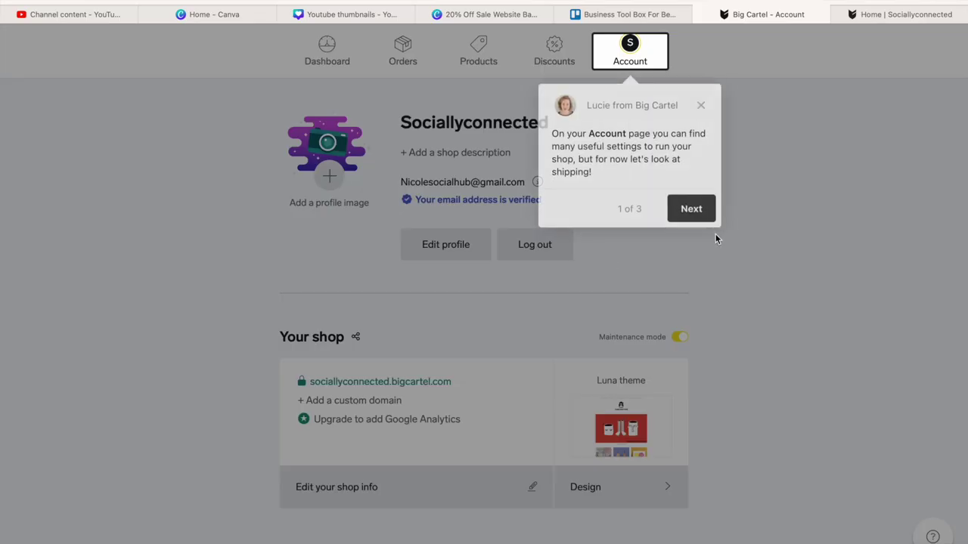
{"action": "left_click", "coordinate": [699, 213]}
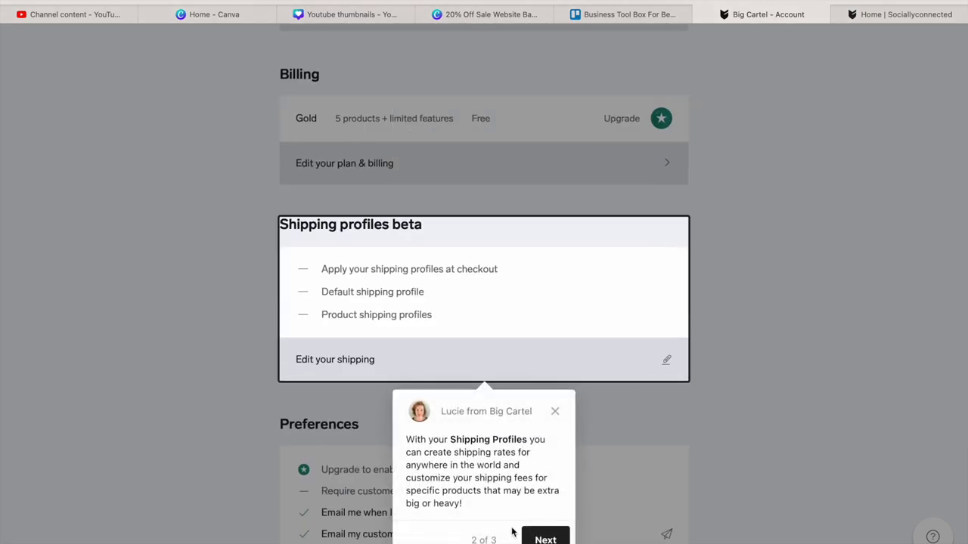
{"action": "left_click", "coordinate": [545, 539]}
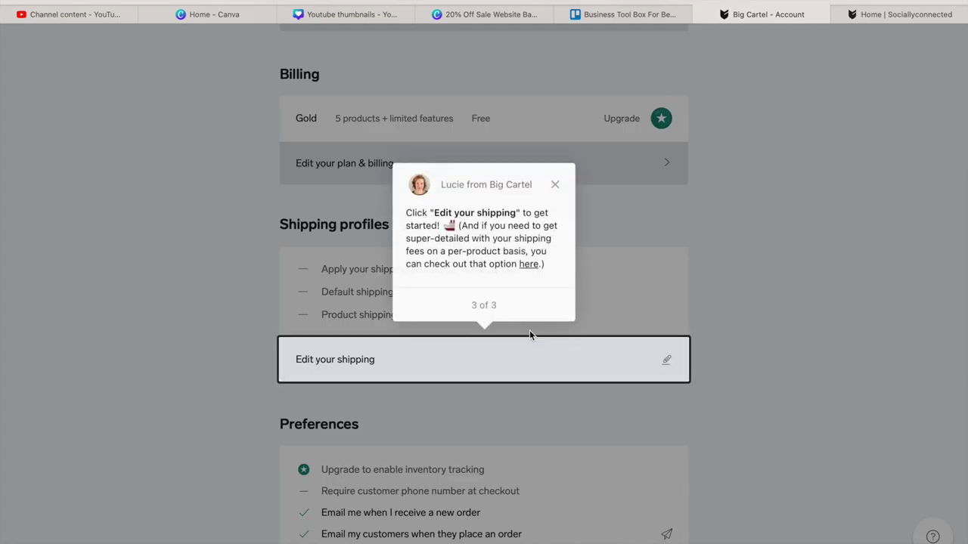
{"action": "left_click", "coordinate": [515, 379]}
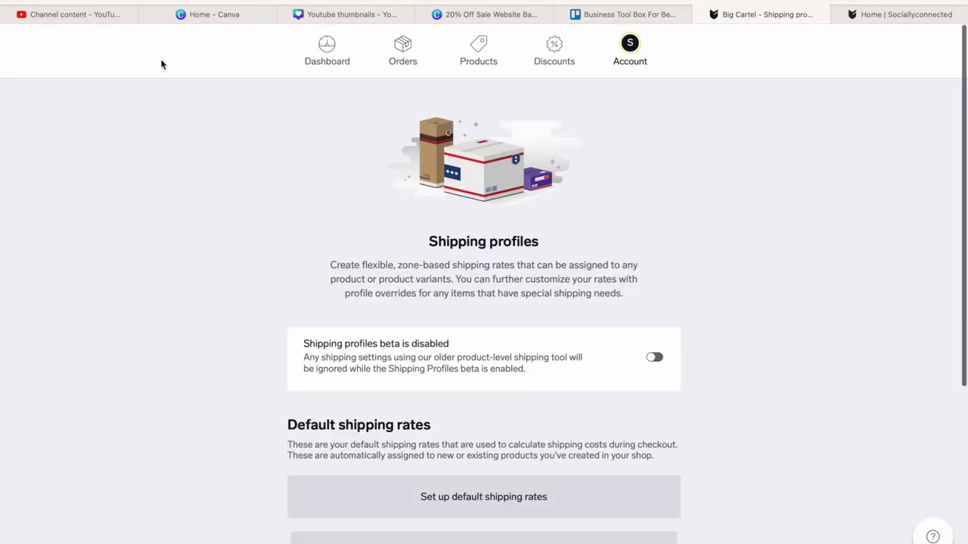
{"action": "left_click", "coordinate": [333, 50]}
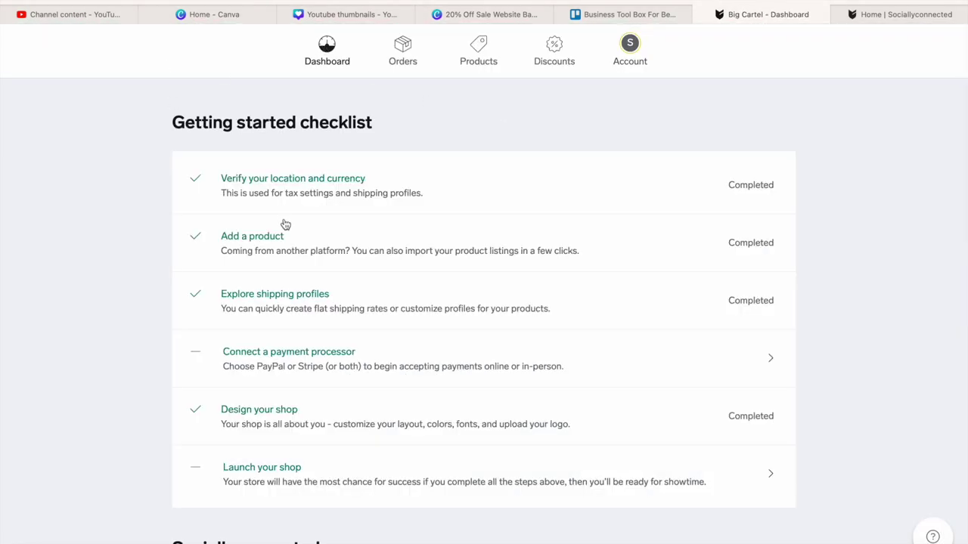
{"action": "left_click", "coordinate": [275, 299]}
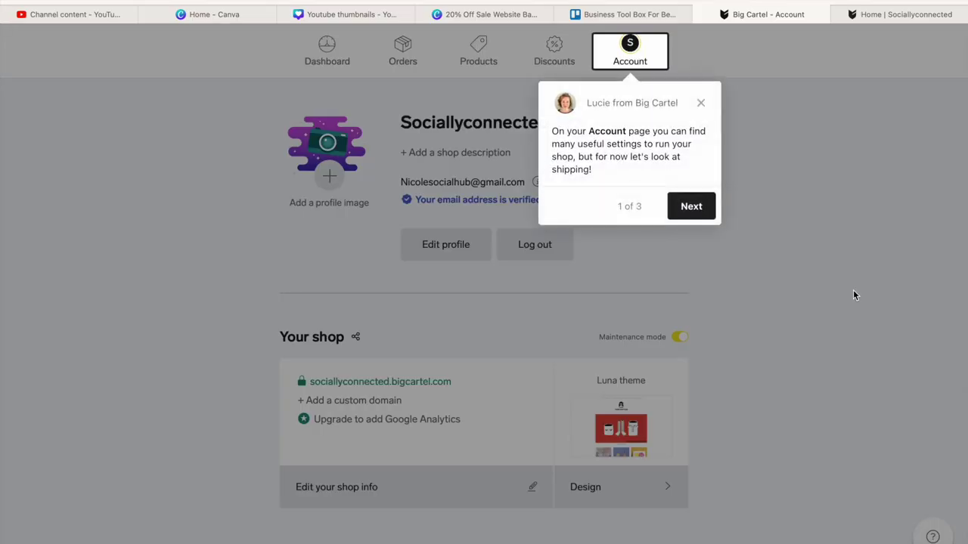
{"action": "left_click", "coordinate": [700, 105]}
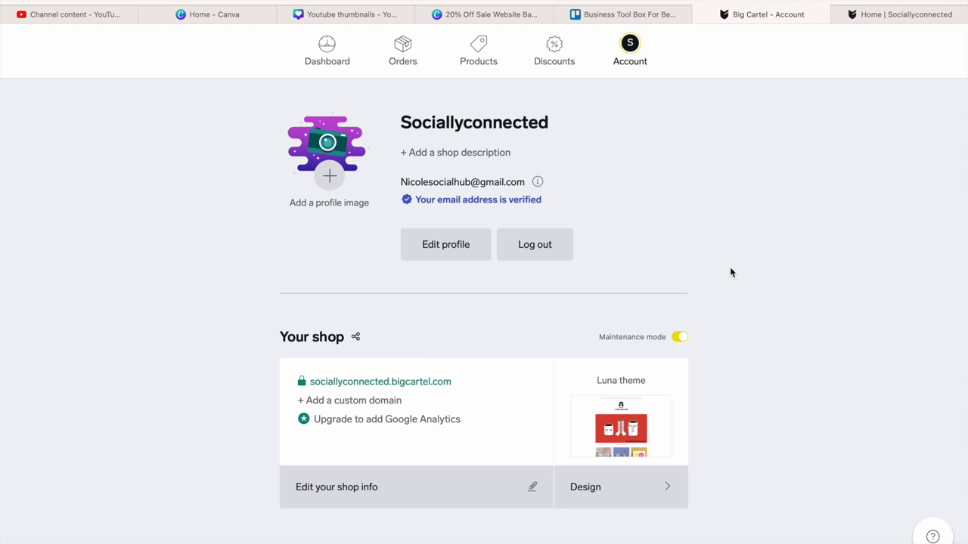
{"action": "scroll", "coordinate": [731, 272], "scroll_direction": "down", "scroll_amount": 5}
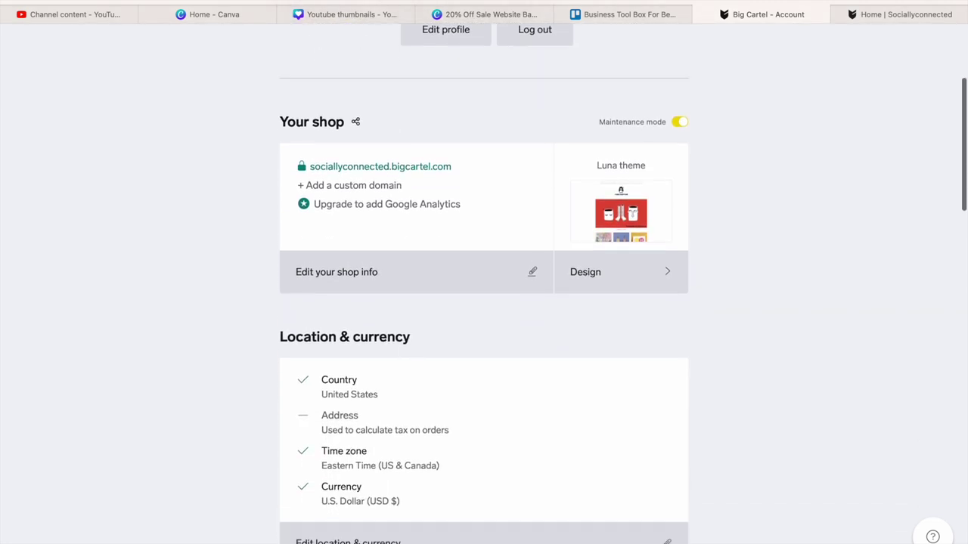
{"action": "scroll", "coordinate": [730, 272], "scroll_direction": "down", "scroll_amount": 4}
{"action": "scroll", "coordinate": [624, 284], "scroll_direction": "down", "scroll_amount": 1}
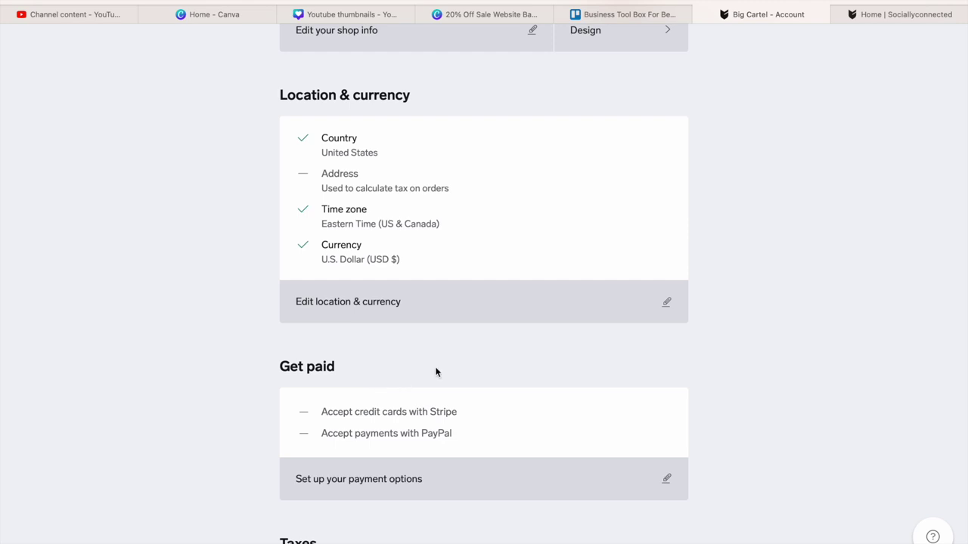
{"action": "scroll", "coordinate": [436, 372], "scroll_direction": "down", "scroll_amount": 5}
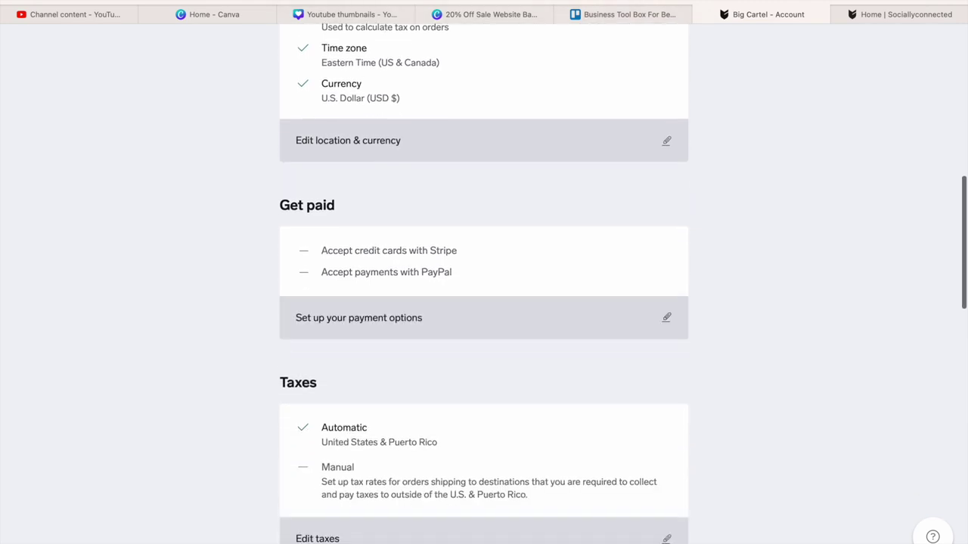
{"action": "scroll", "coordinate": [484, 302], "scroll_direction": "down", "scroll_amount": 2}
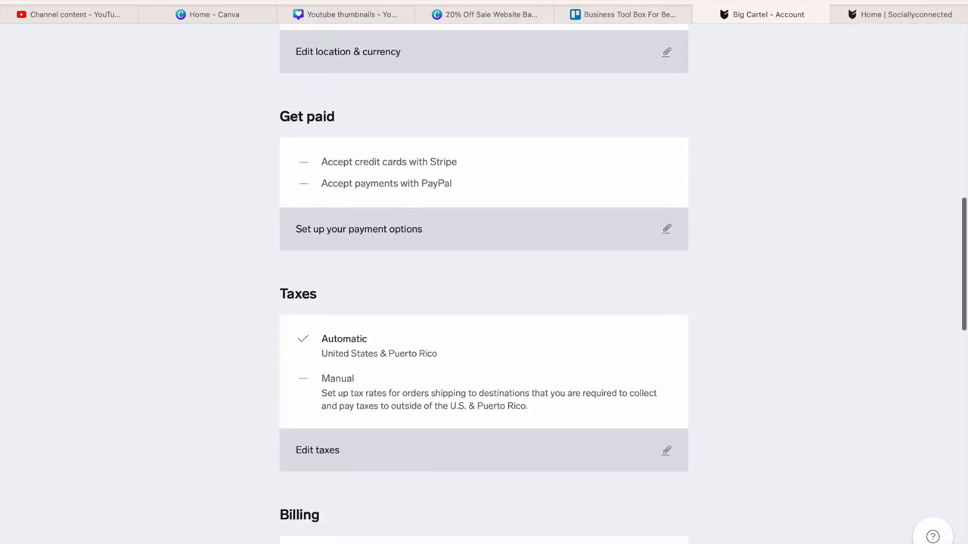
{"action": "scroll", "coordinate": [484, 303], "scroll_direction": "up", "scroll_amount": 5}
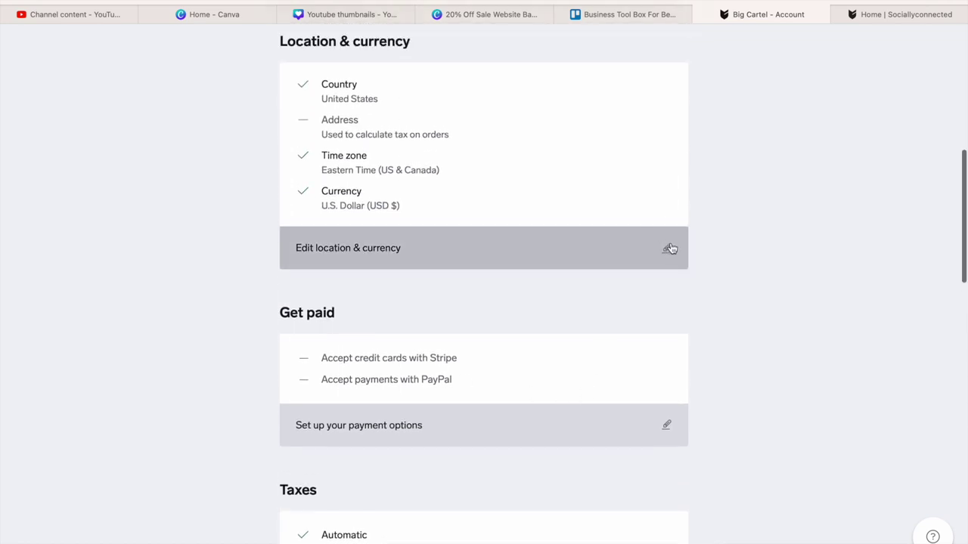
{"action": "left_click", "coordinate": [668, 254]}
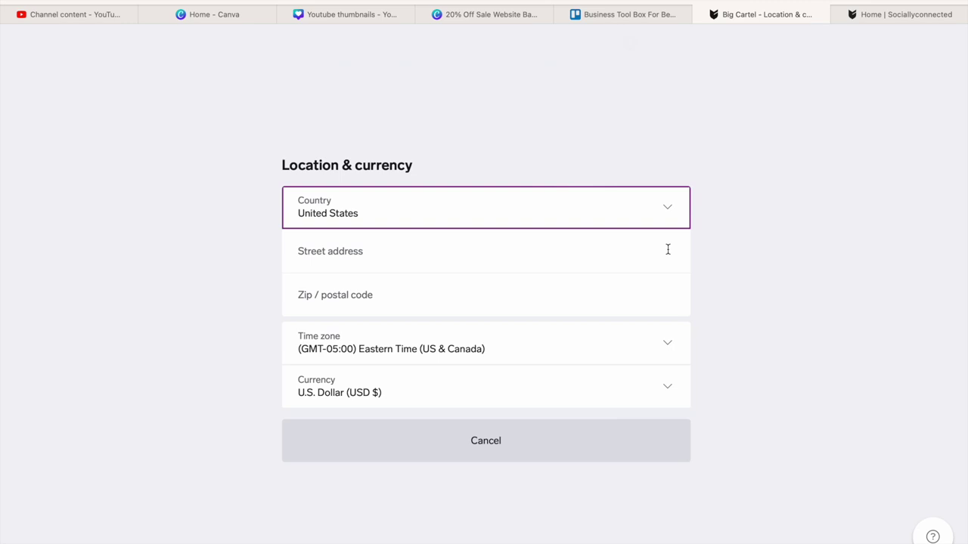
{"action": "left_click", "coordinate": [485, 445]}
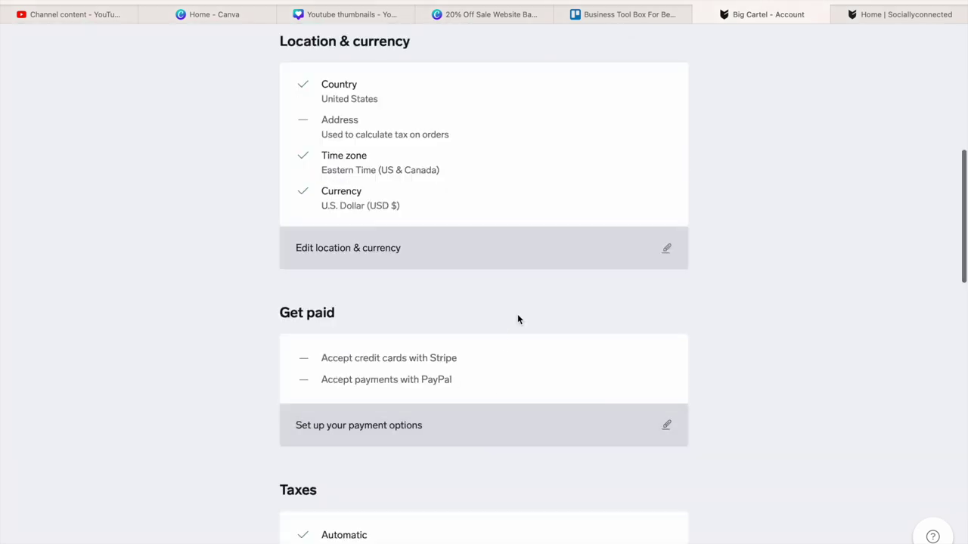
{"action": "left_click_drag", "start_coordinate": [965, 187], "coordinate": [959, 379]}
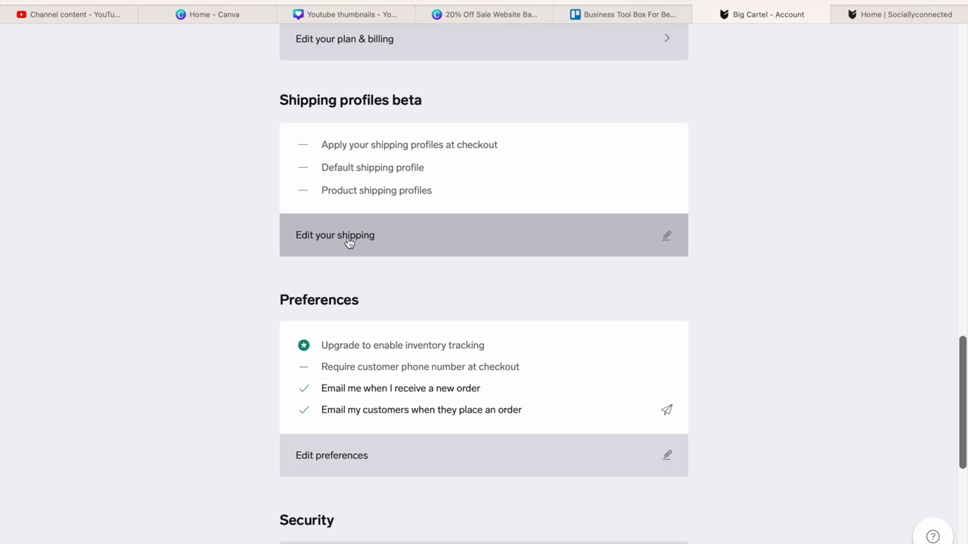
- Open the Shipping profiles settings and create Product Shipping Profile 1
{"action": "left_click", "coordinate": [667, 241]}
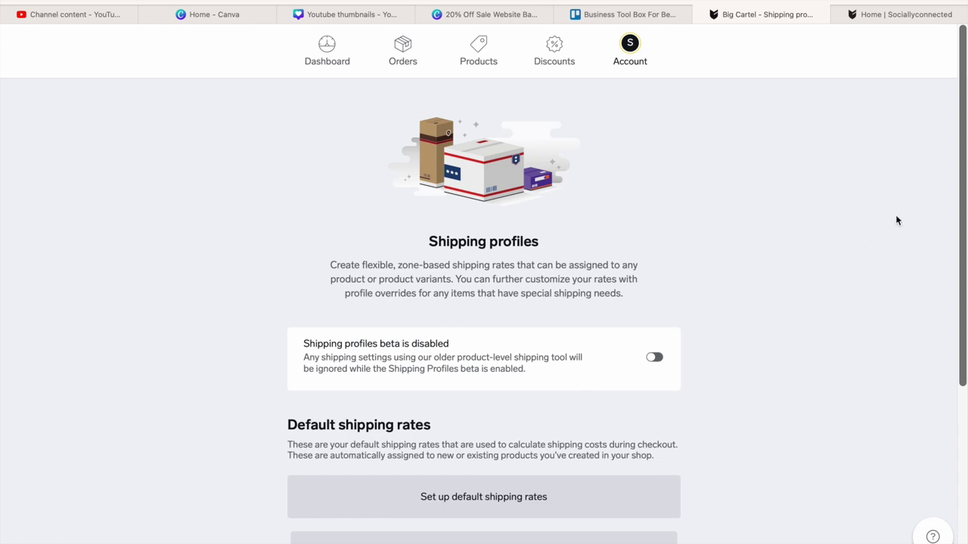
{"action": "left_click_drag", "start_coordinate": [964, 131], "coordinate": [933, 269]}
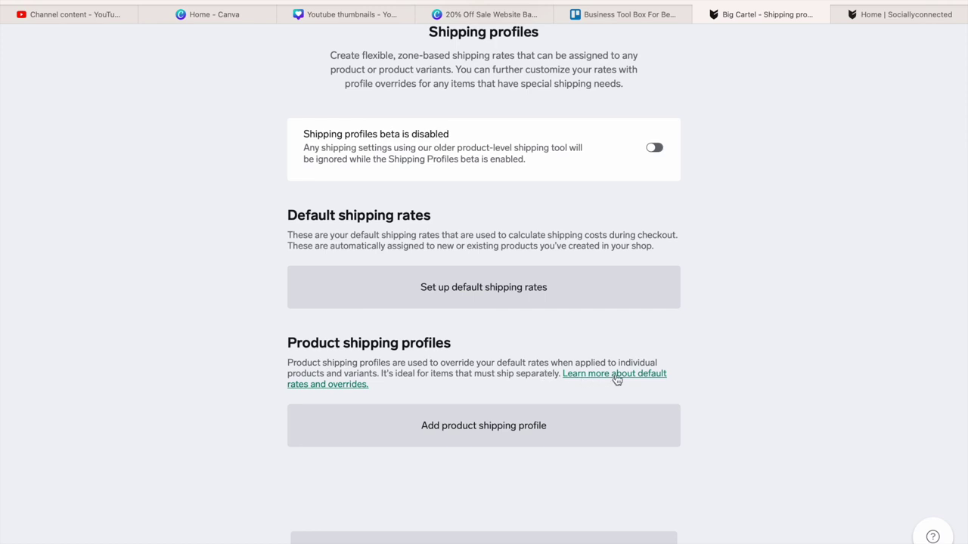
{"action": "left_click", "coordinate": [534, 426]}
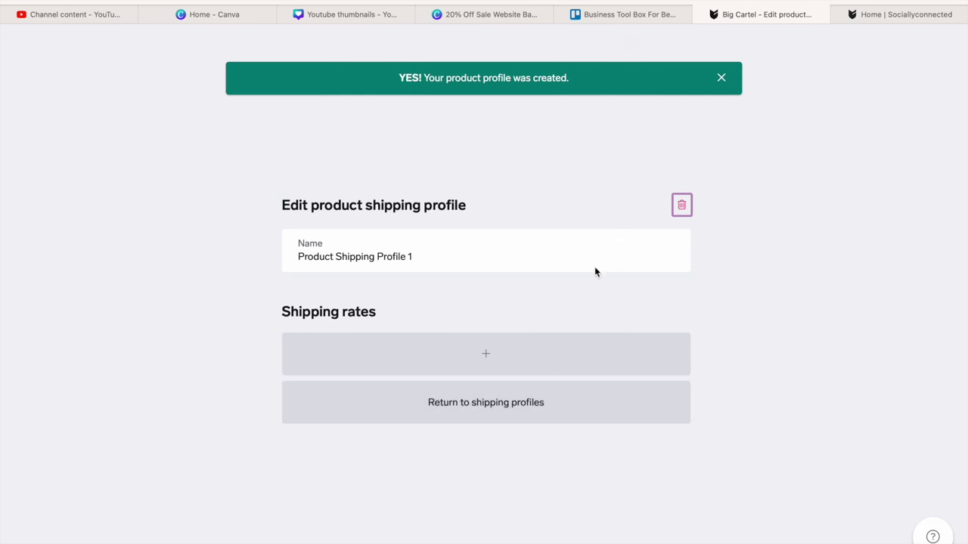
- Delete Product Shipping Profile 1 and confirm the deletion
{"action": "left_click", "coordinate": [683, 202]}
{"action": "left_click", "coordinate": [560, 382]}
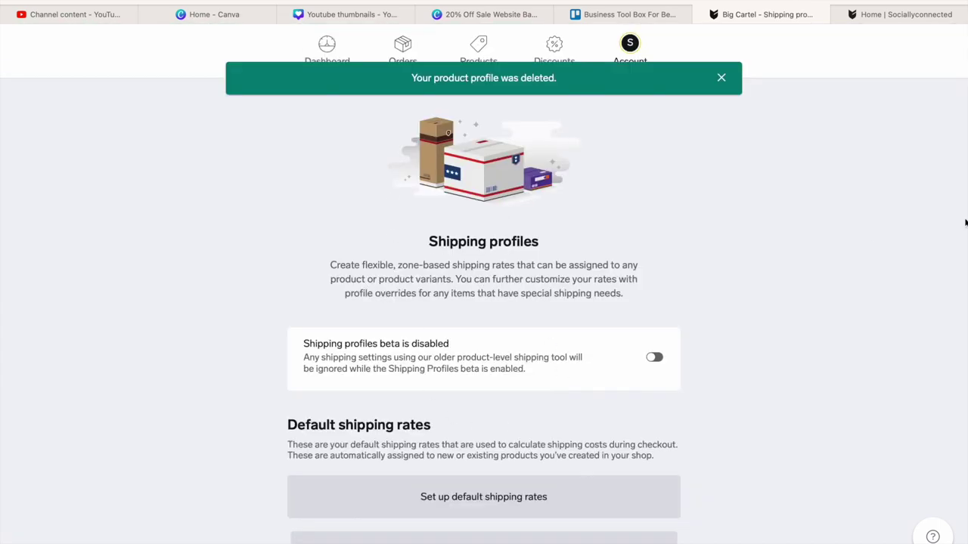
{"action": "scroll", "coordinate": [831, 296], "scroll_direction": "down", "scroll_amount": 5}
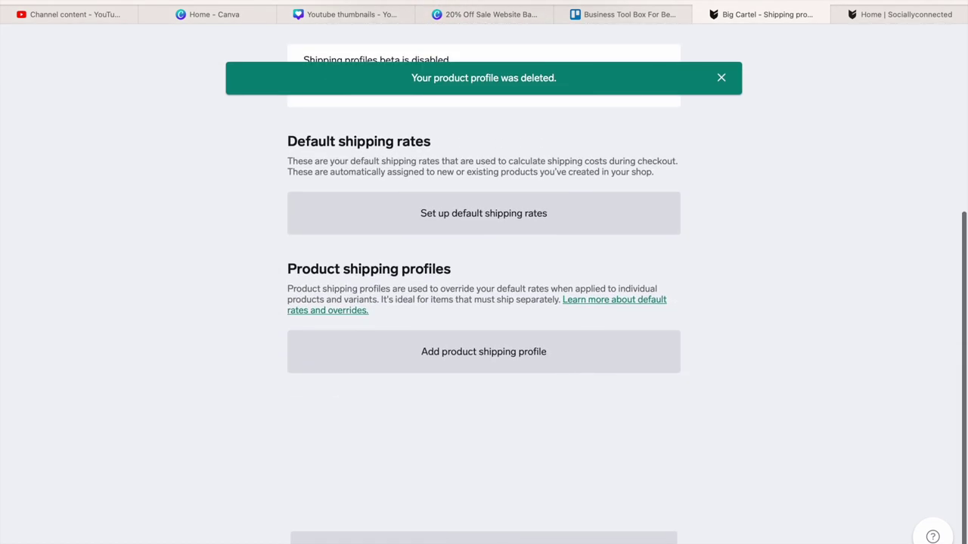
{"action": "scroll", "coordinate": [514, 272], "scroll_direction": "up", "scroll_amount": 1}
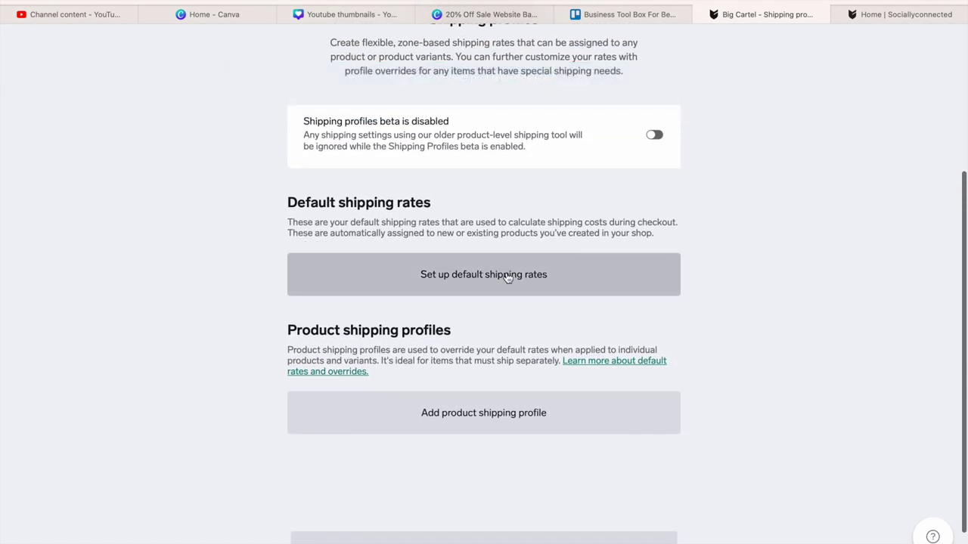
- Start default shipping rates with United States as the country, region Everywhere
{"action": "left_click", "coordinate": [462, 279]}
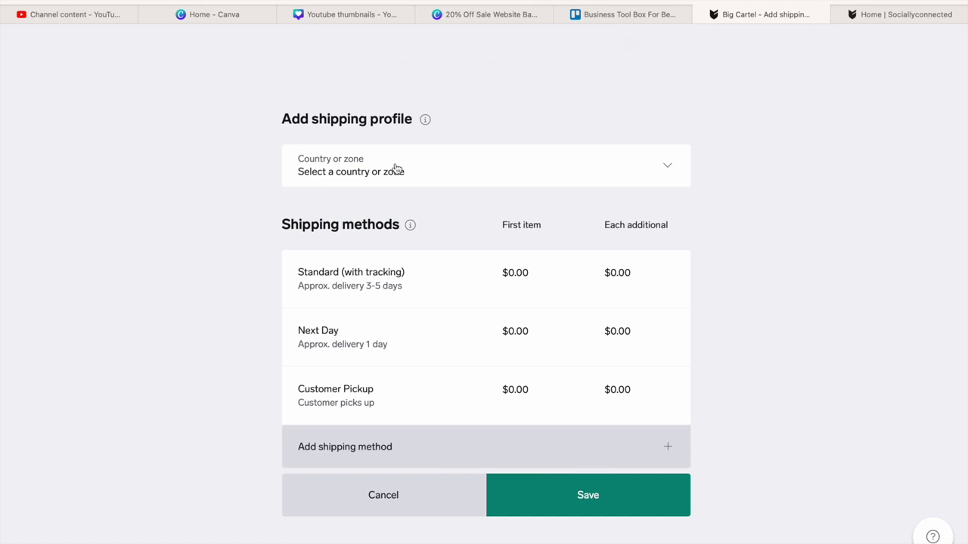
{"action": "left_click", "coordinate": [458, 174]}
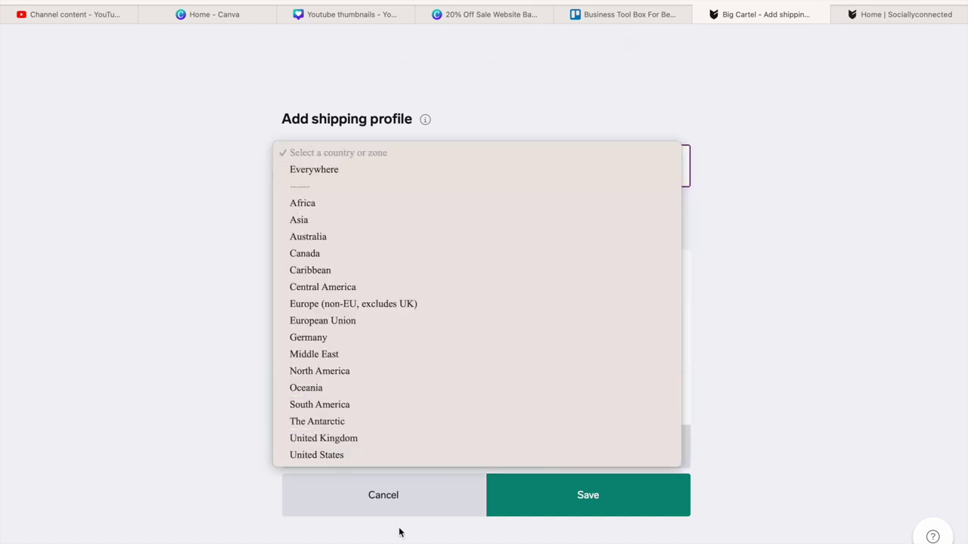
{"action": "left_click", "coordinate": [347, 456]}
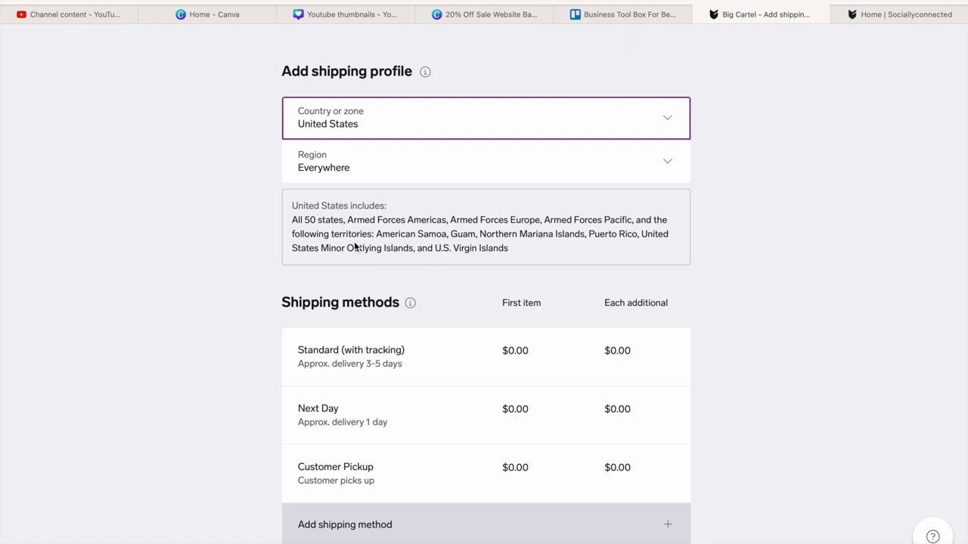
{"action": "mouse_move", "coordinate": [410, 303]}
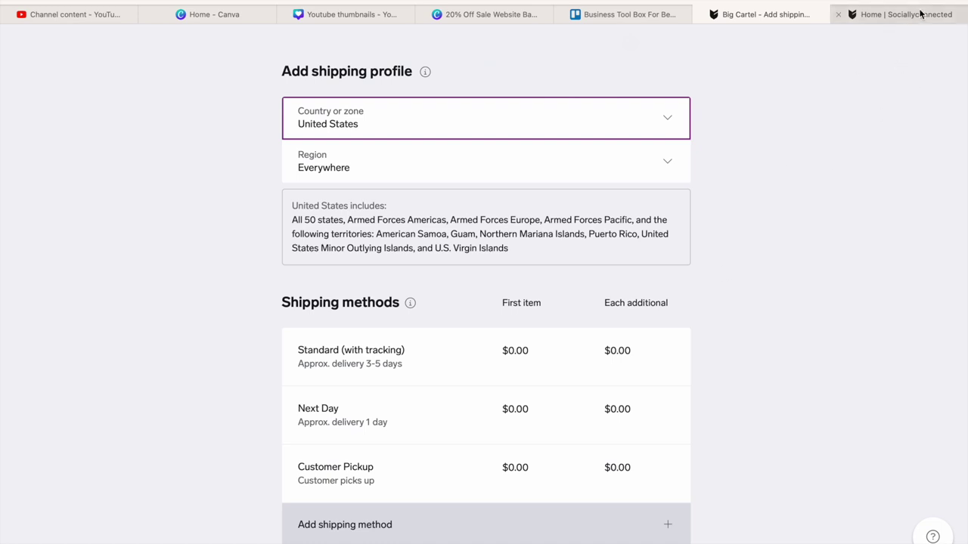
{"action": "key", "text": "super+t"}
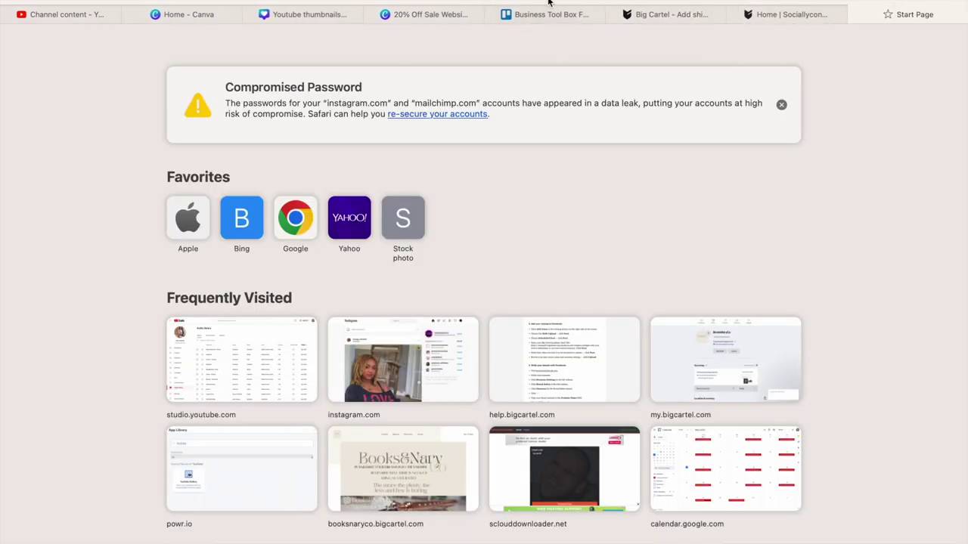
{"action": "type", "text": "w"}
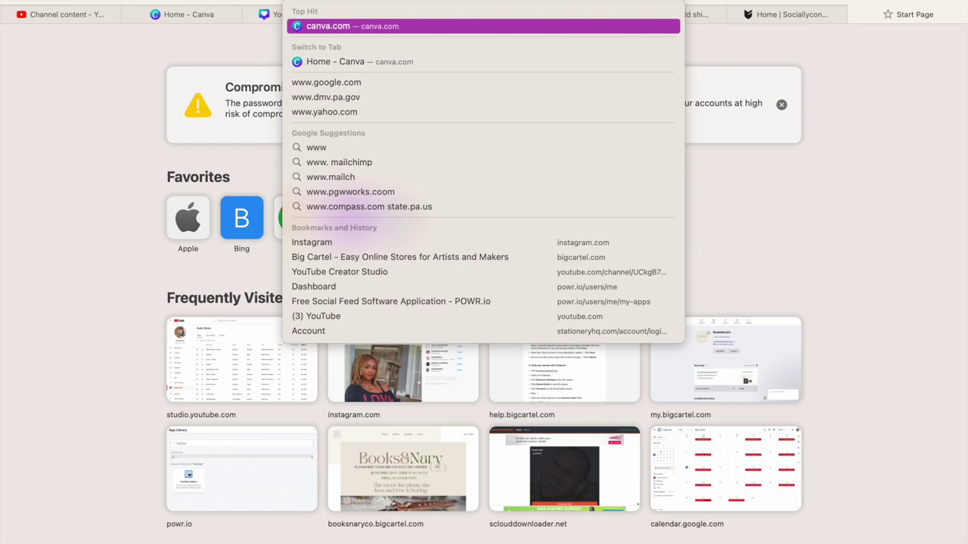
{"action": "type", "text": "ww.us"}
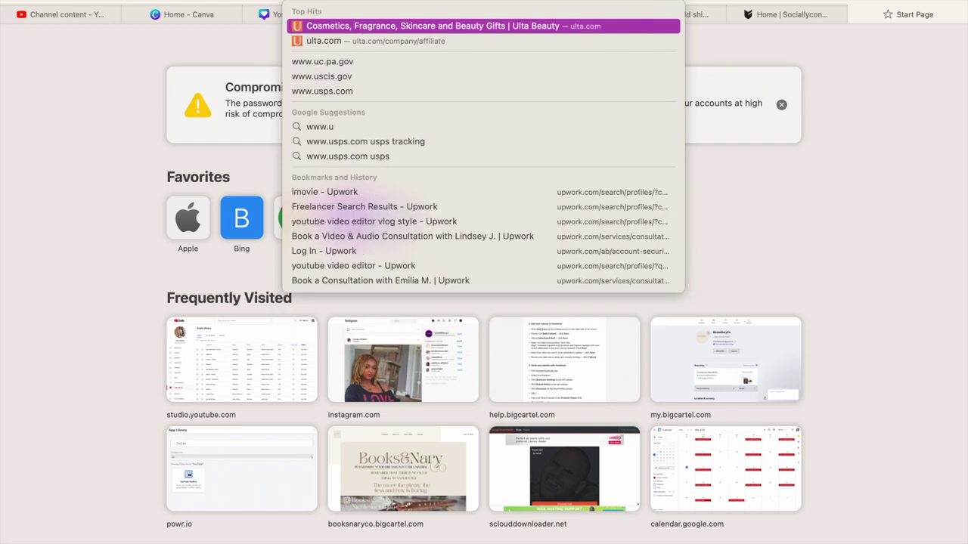
{"action": "type", "text": "p"}
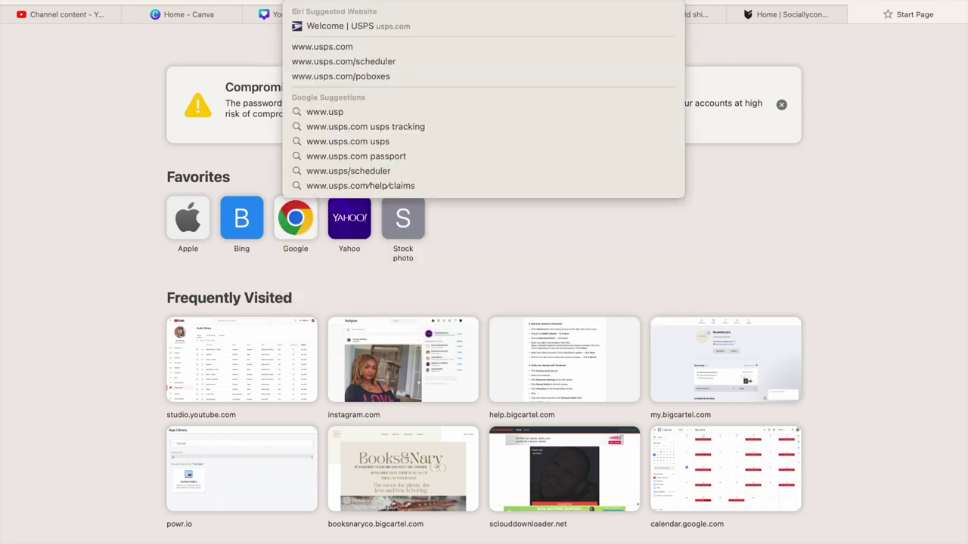
{"action": "left_click", "coordinate": [480, 25]}
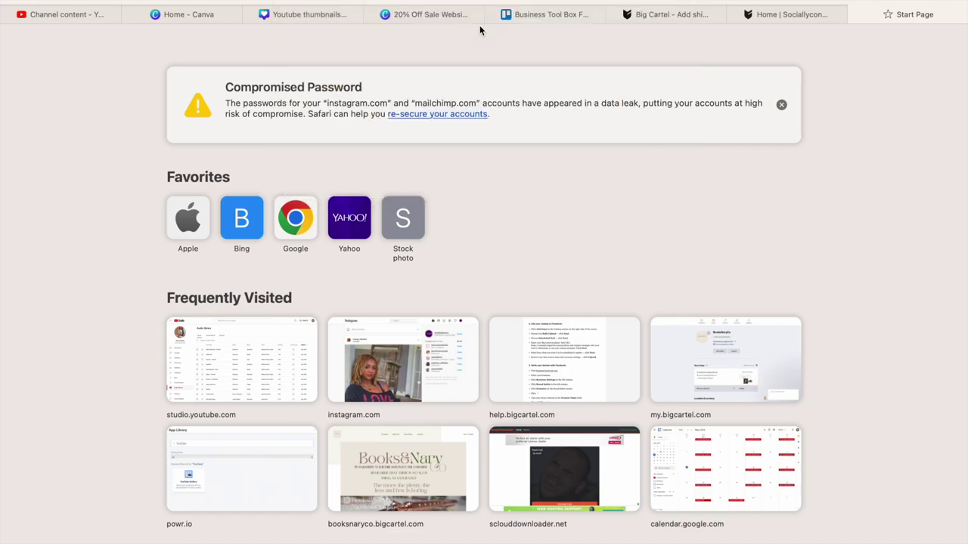
{"action": "mouse_move", "coordinate": [482, 62]}
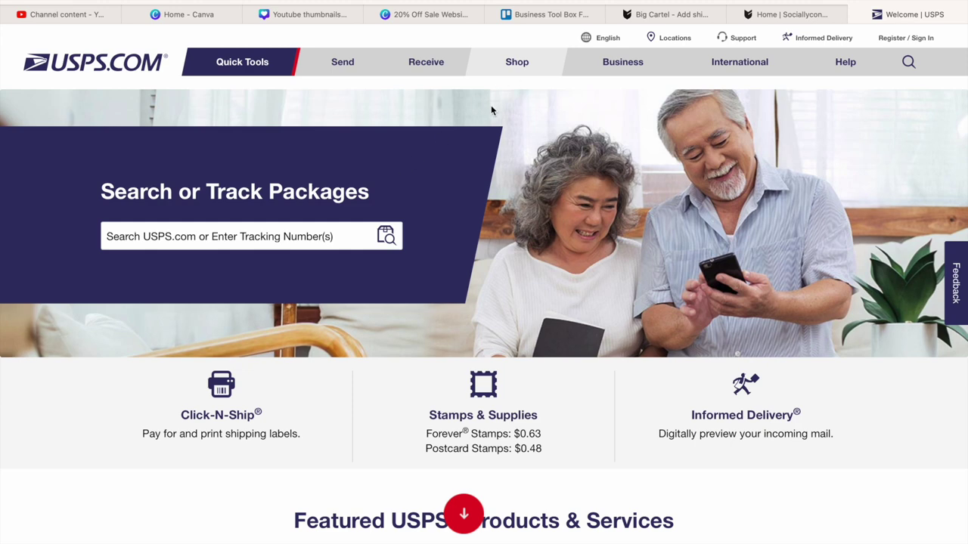
- Open the USPS mailing and shipping prices page
{"action": "mouse_move", "coordinate": [314, 84]}
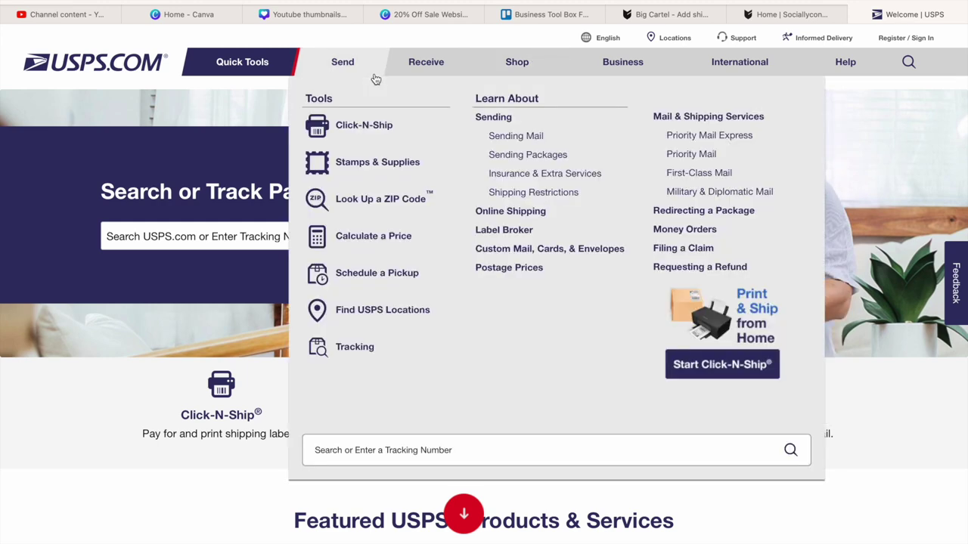
{"action": "mouse_move", "coordinate": [629, 67]}
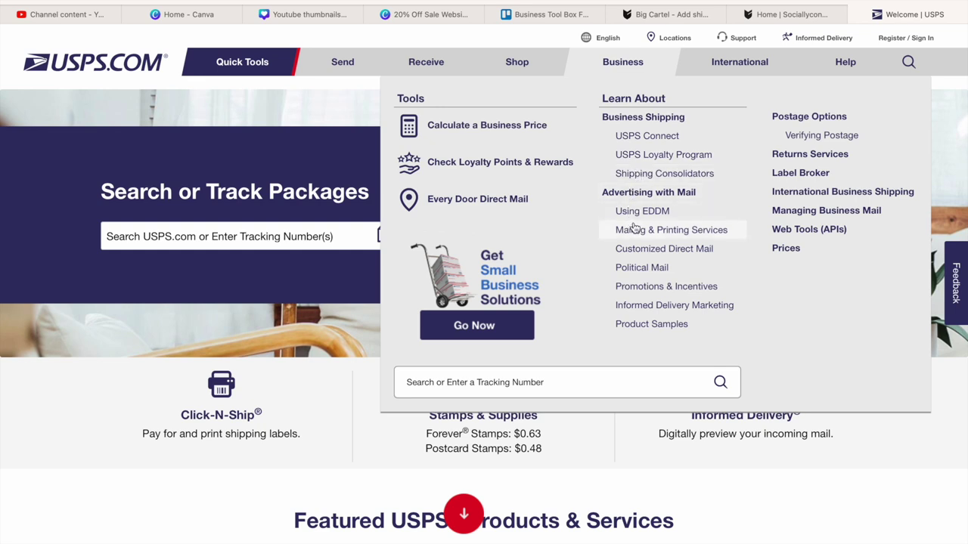
{"action": "left_click", "coordinate": [783, 248]}
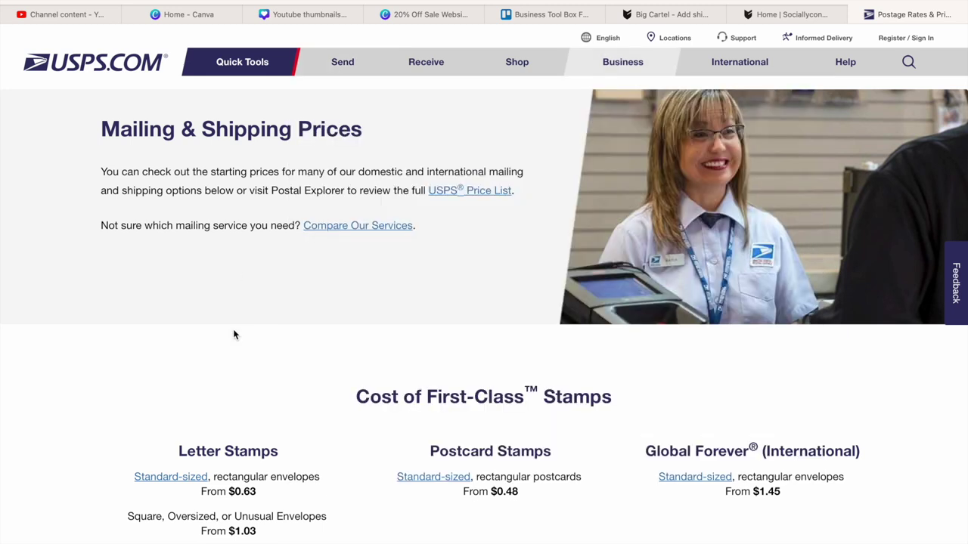
{"action": "mouse_move", "coordinate": [223, 65]}
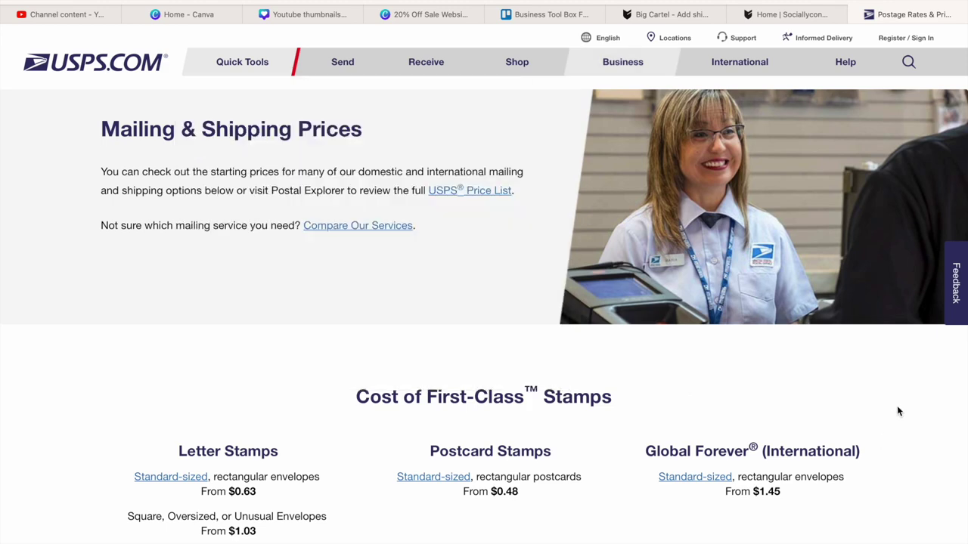
- Expand the Domestic Prices table on the Postage Rates page
{"action": "scroll", "coordinate": [900, 408], "scroll_direction": "down", "scroll_amount": 5}
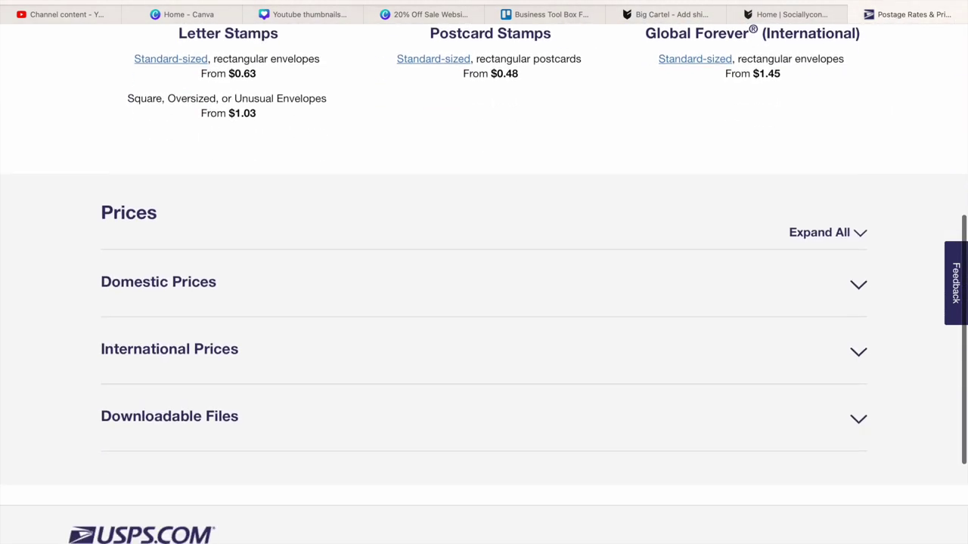
{"action": "scroll", "coordinate": [484, 302], "scroll_direction": "down", "scroll_amount": 1}
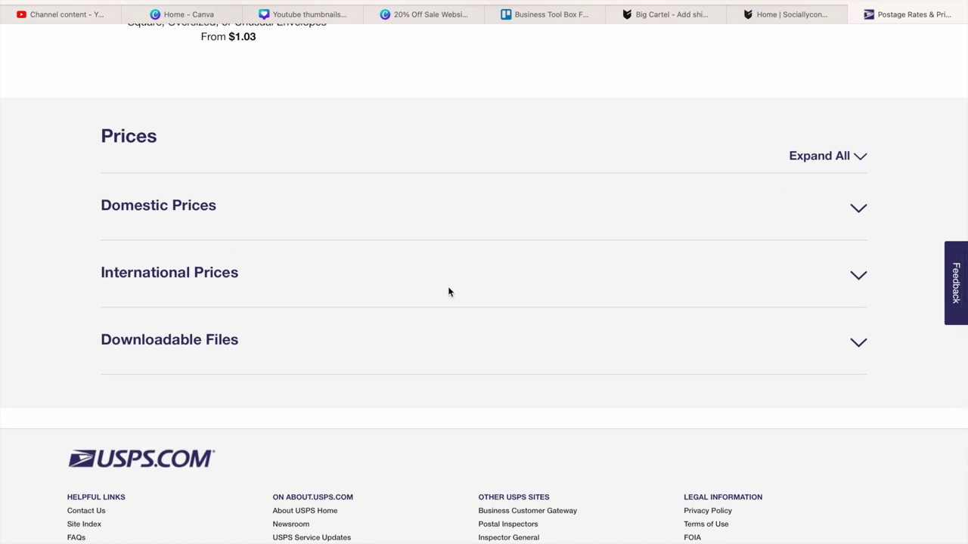
{"action": "left_click", "coordinate": [856, 210]}
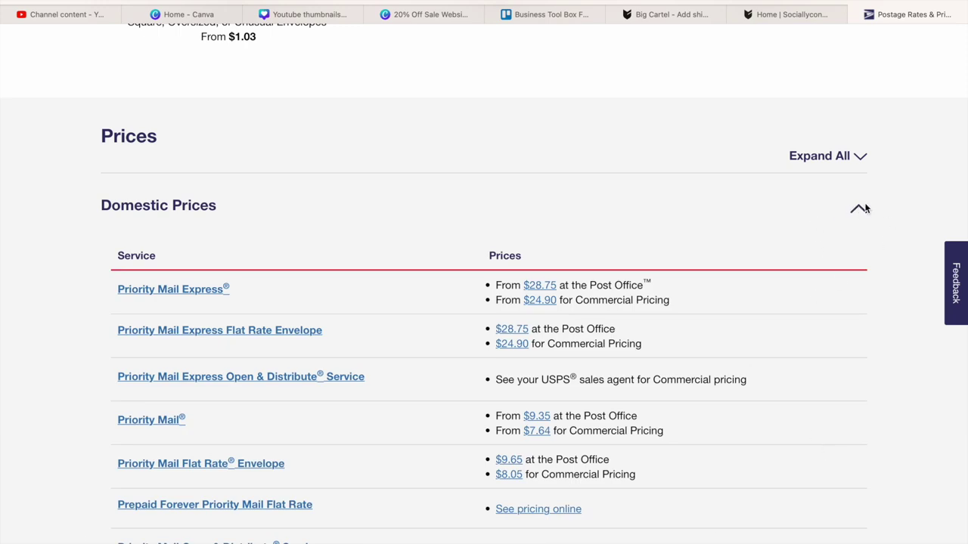
{"action": "left_click", "coordinate": [860, 208]}
{"action": "scroll", "coordinate": [484, 272], "scroll_direction": "up", "scroll_amount": 7}
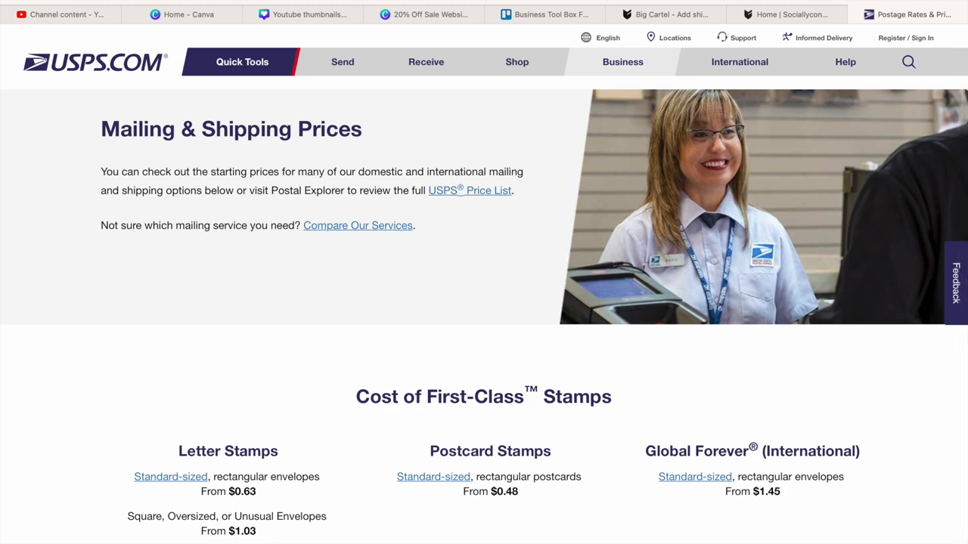
{"action": "scroll", "coordinate": [484, 273], "scroll_direction": "down", "scroll_amount": 6}
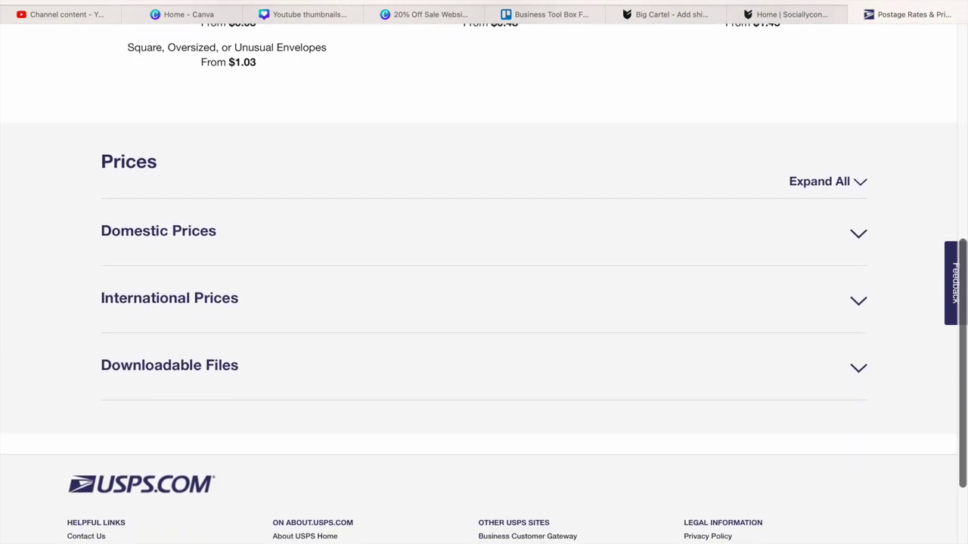
{"action": "left_click", "coordinate": [856, 232]}
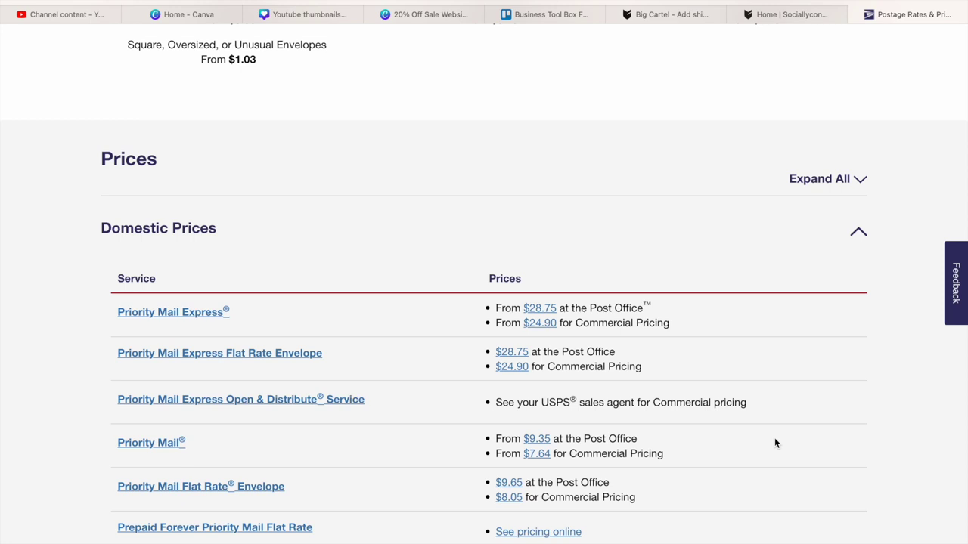
- Find the Priority Mail row ($9.35 Post Office, $7.64 Commercial), then switch to the store tab
{"action": "scroll", "coordinate": [774, 443], "scroll_direction": "down", "scroll_amount": 5}
{"action": "scroll", "coordinate": [484, 302], "scroll_direction": "down", "scroll_amount": 5}
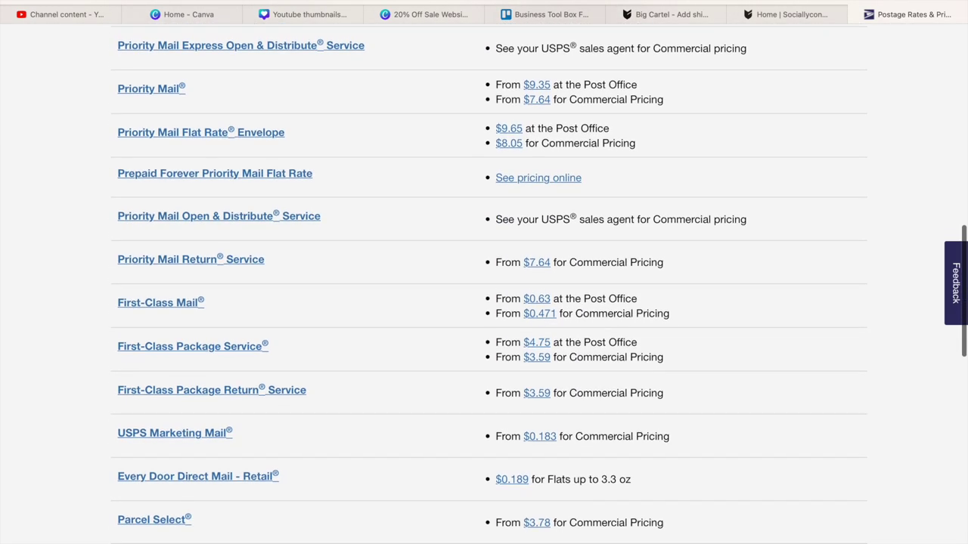
{"action": "scroll", "coordinate": [489, 302], "scroll_direction": "down", "scroll_amount": 2}
{"action": "scroll", "coordinate": [488, 303], "scroll_direction": "down", "scroll_amount": 3}
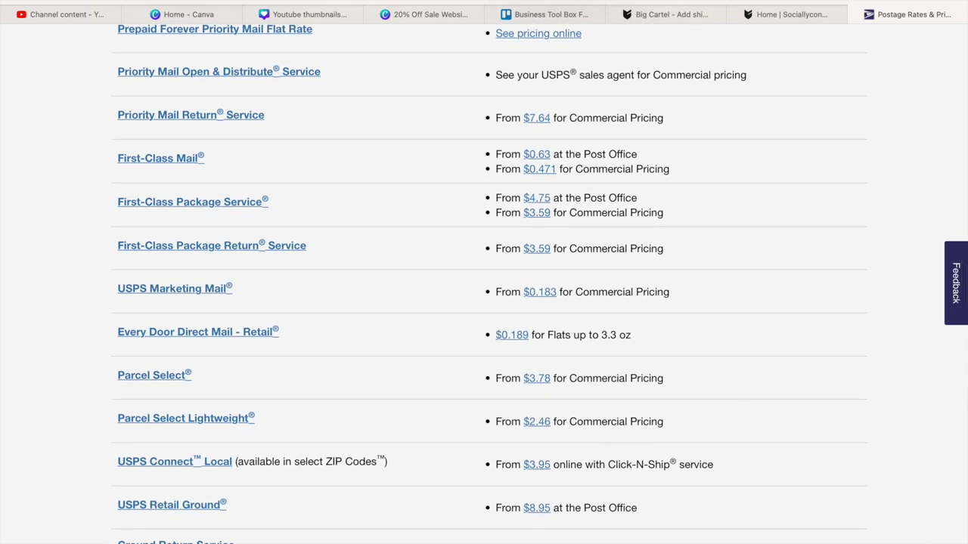
{"action": "scroll", "coordinate": [489, 303], "scroll_direction": "up", "scroll_amount": 5}
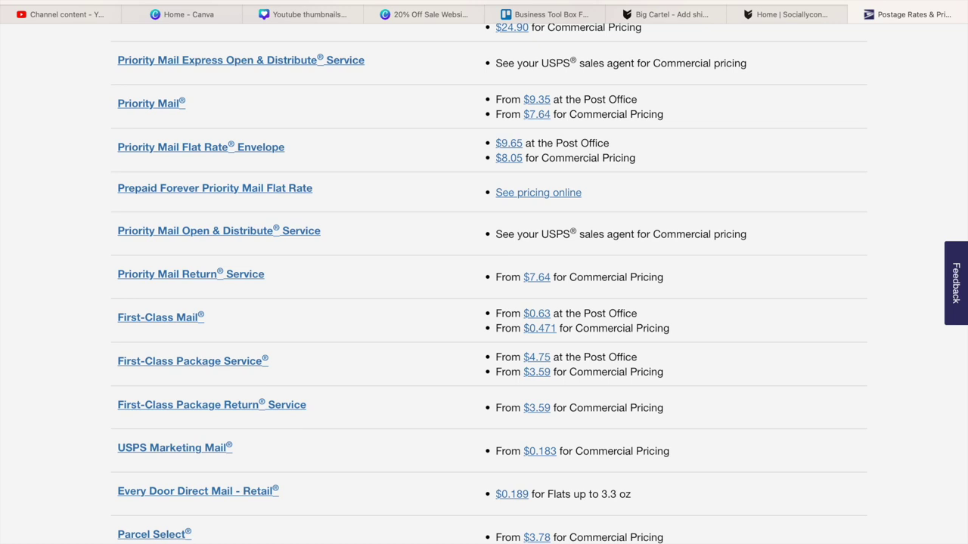
{"action": "scroll", "coordinate": [489, 302], "scroll_direction": "up", "scroll_amount": 1}
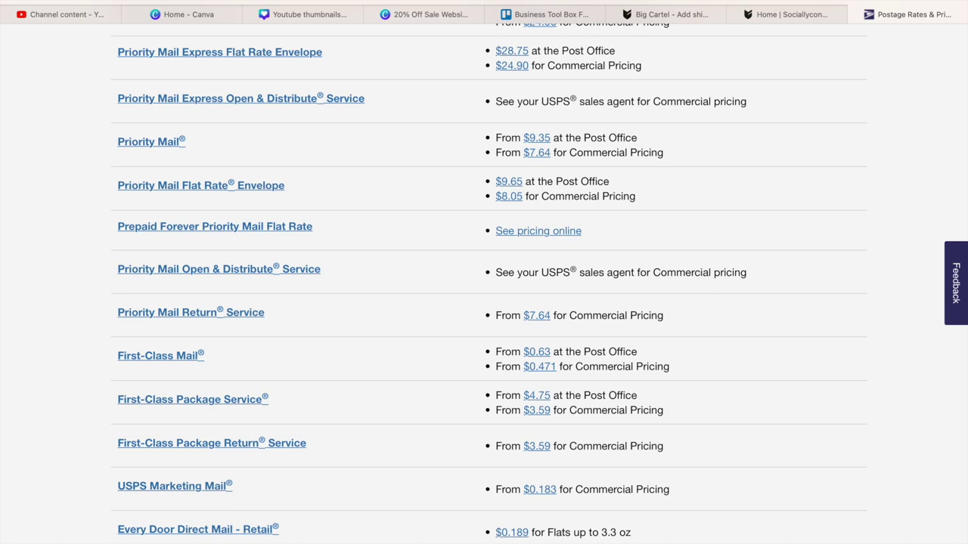
{"action": "scroll", "coordinate": [488, 302], "scroll_direction": "up", "scroll_amount": 1}
{"action": "scroll", "coordinate": [489, 303], "scroll_direction": "up", "scroll_amount": 1}
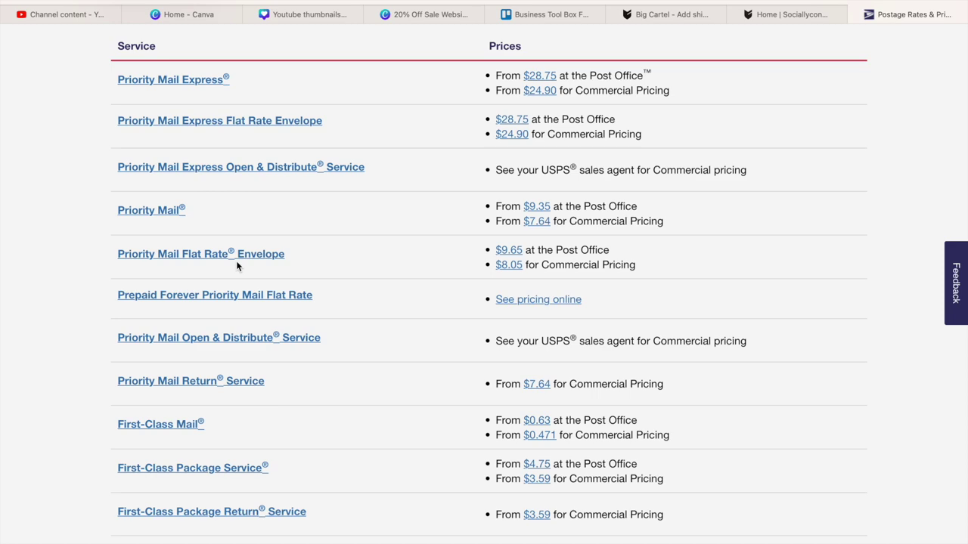
{"action": "scroll", "coordinate": [236, 266], "scroll_direction": "down", "scroll_amount": 5}
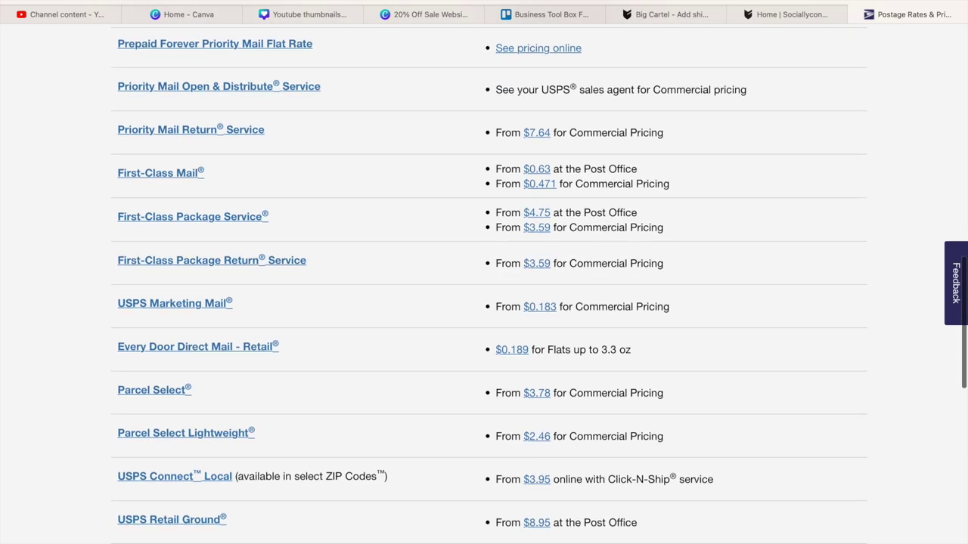
{"action": "scroll", "coordinate": [489, 286], "scroll_direction": "down", "scroll_amount": 3}
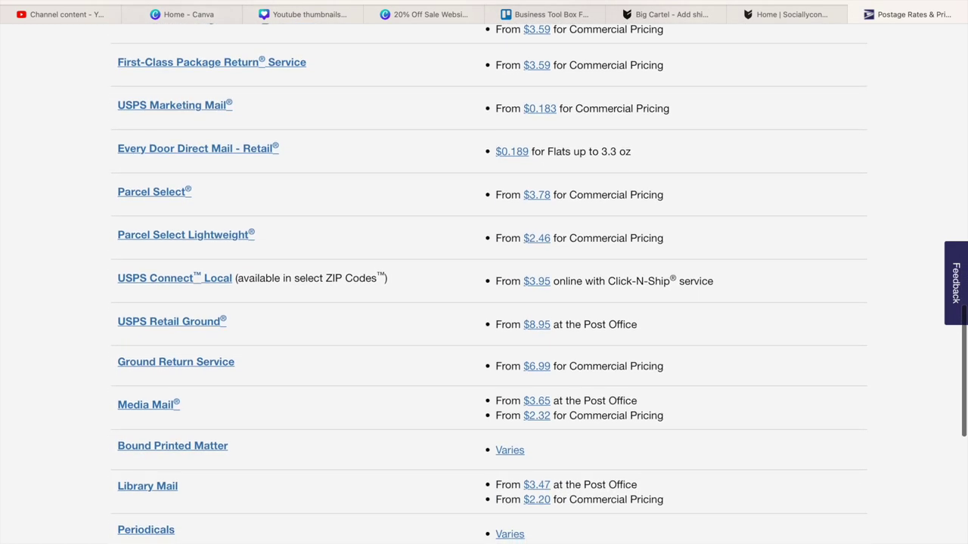
{"action": "scroll", "coordinate": [484, 283], "scroll_direction": "up", "scroll_amount": 5}
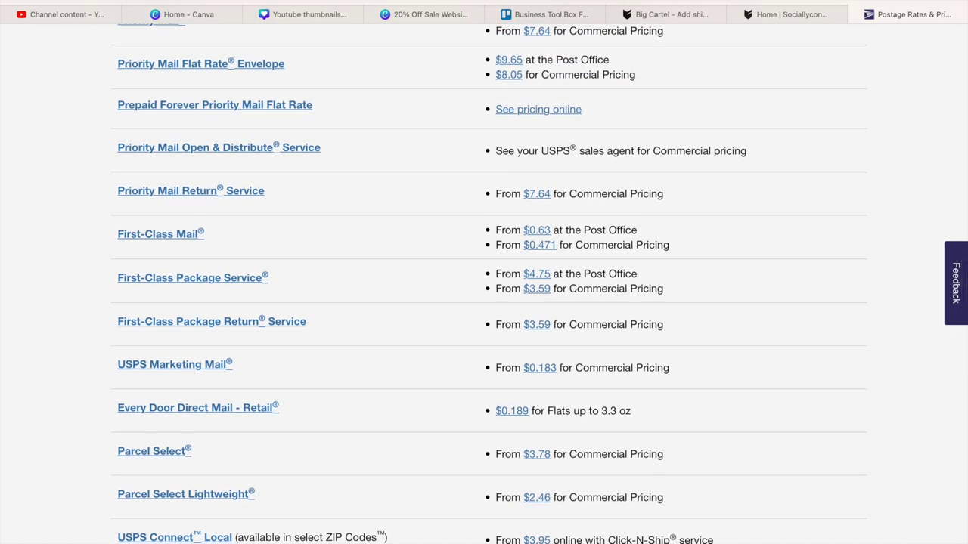
{"action": "scroll", "coordinate": [276, 242], "scroll_direction": "up", "scroll_amount": 1}
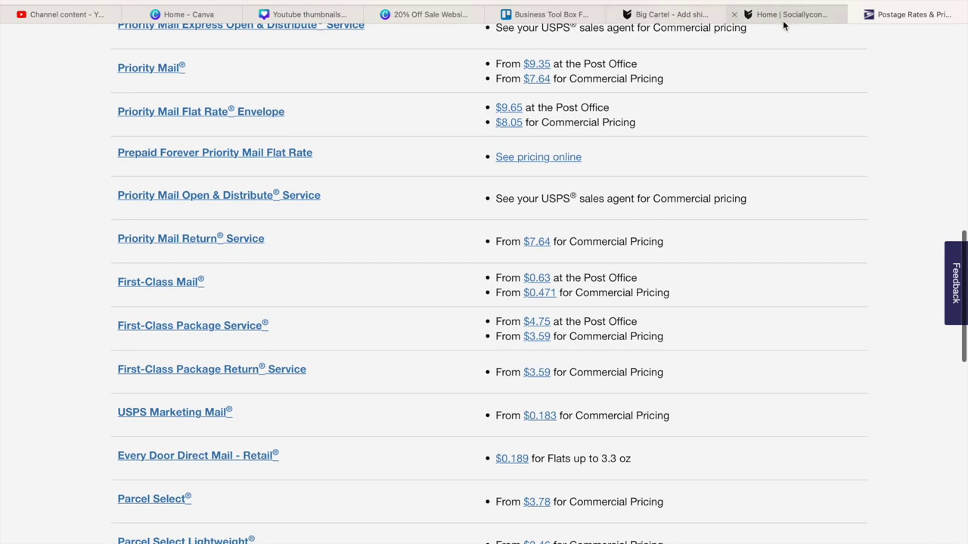
{"action": "left_click", "coordinate": [792, 13]}
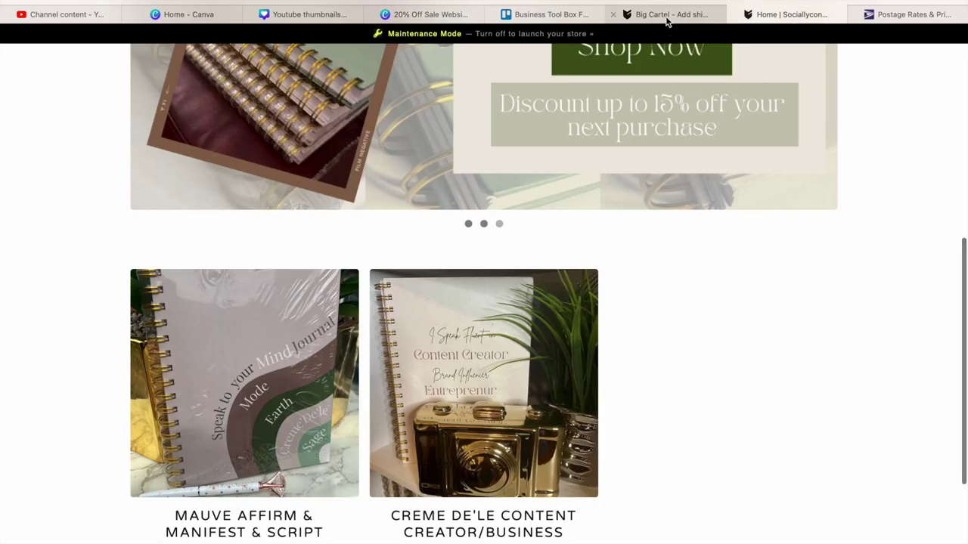
- Take the shipping profile form tab back to the Shipping profiles page
{"action": "left_click", "coordinate": [666, 16]}
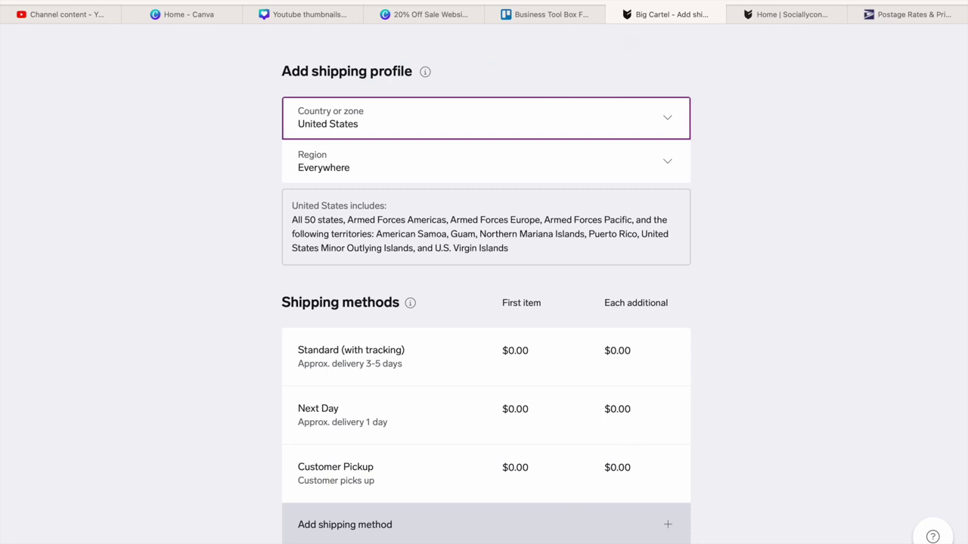
{"action": "key", "text": "alt+Left"}
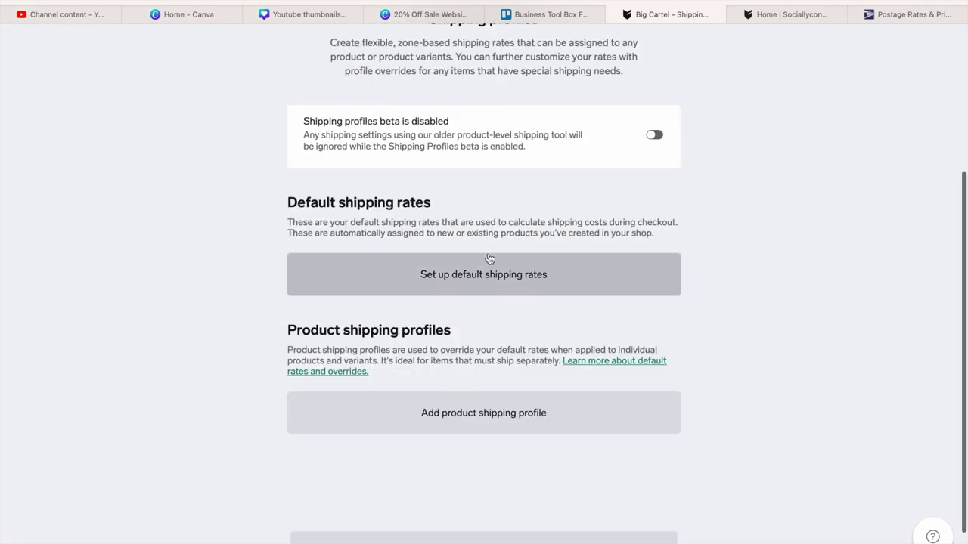
{"action": "left_click_drag", "start_coordinate": [956, 266], "coordinate": [956, 125]}
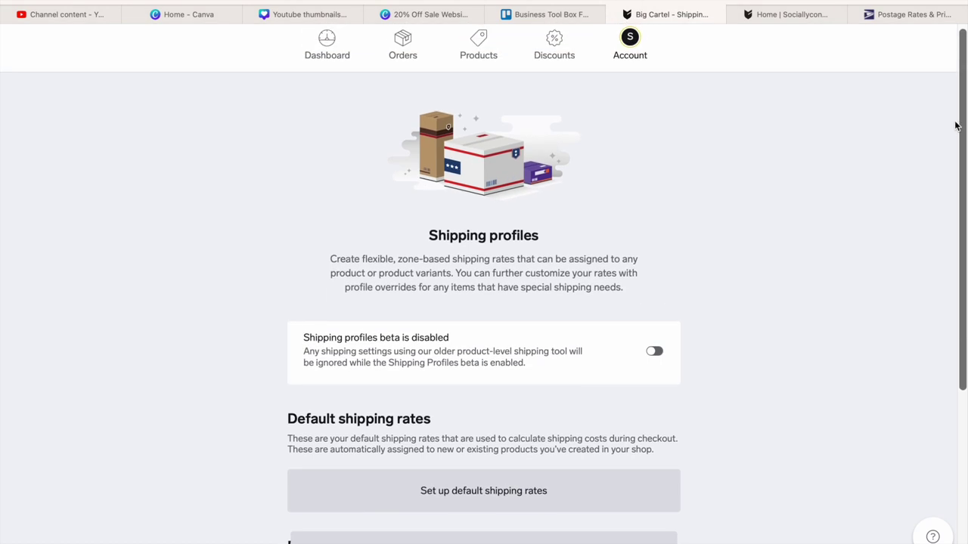
- Log out of the first shop and sign in to BooksNaryCo via bigcartel.com
{"action": "key", "text": "super+t"}
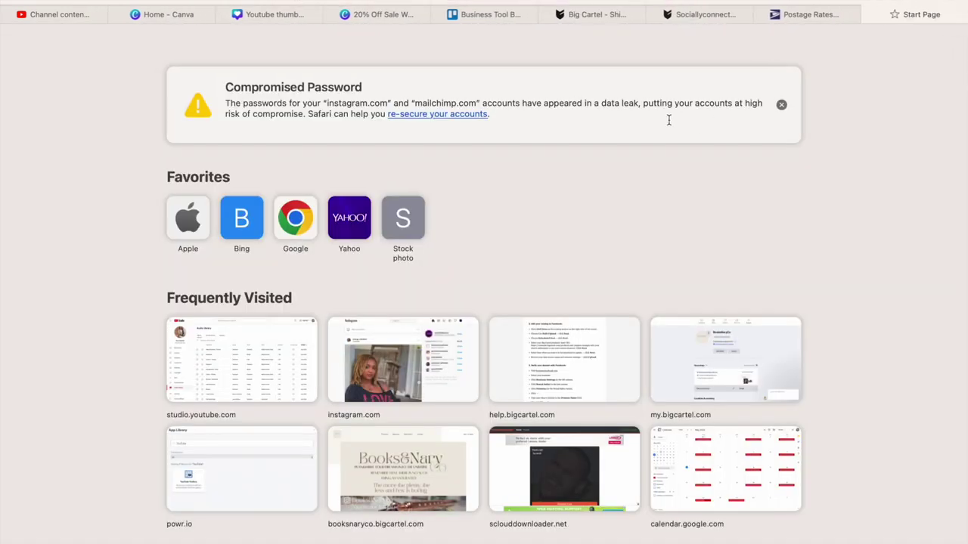
{"action": "type", "text": "www"}
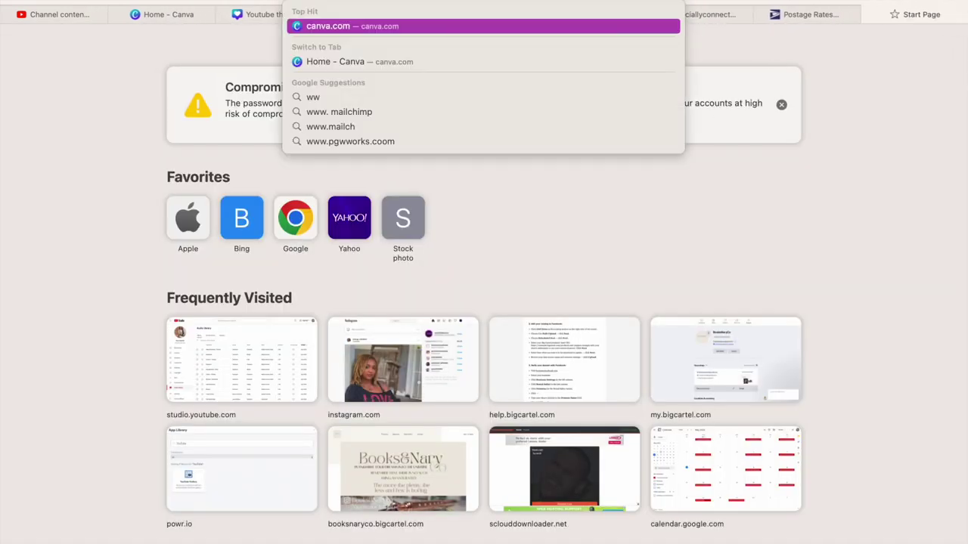
{"action": "type", "text": ".b"}
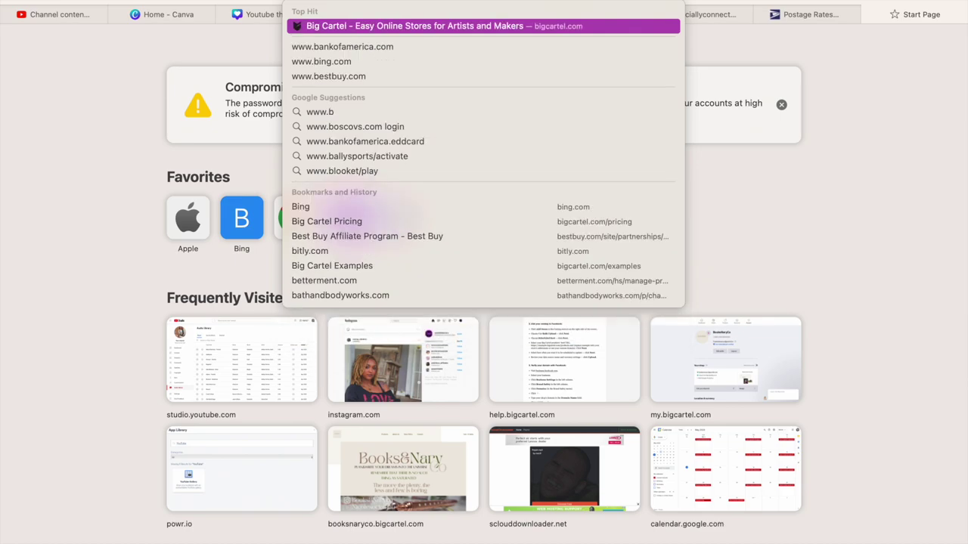
{"action": "key", "text": "Return"}
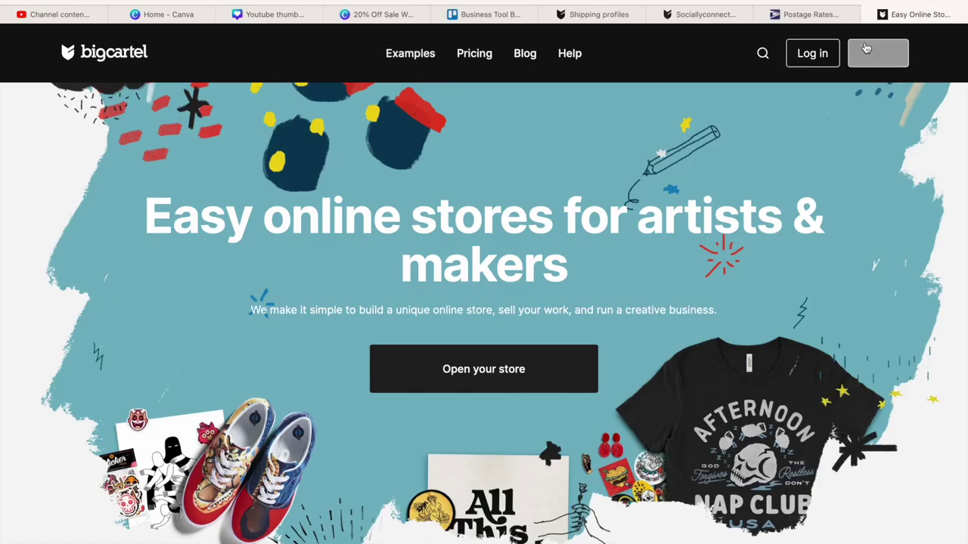
{"action": "left_click", "coordinate": [804, 54]}
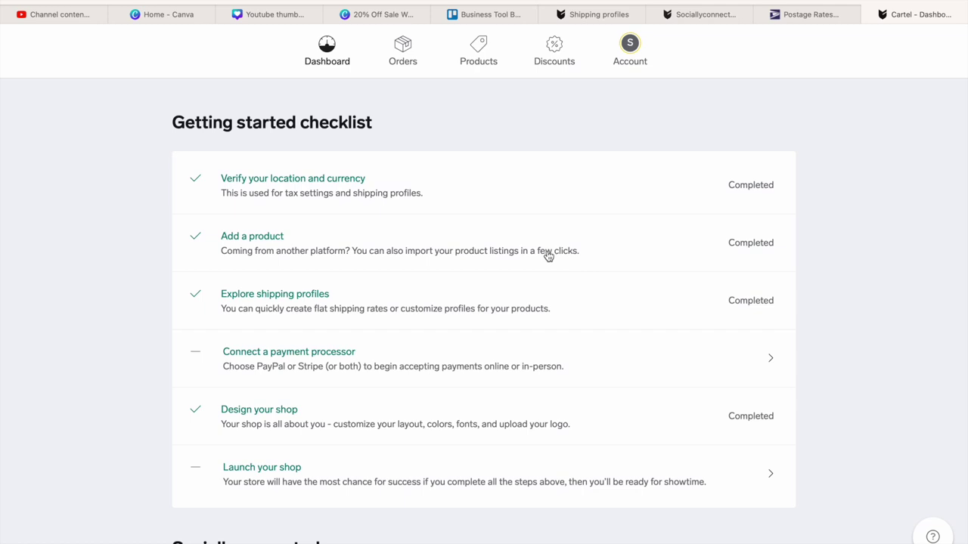
{"action": "left_click", "coordinate": [620, 62]}
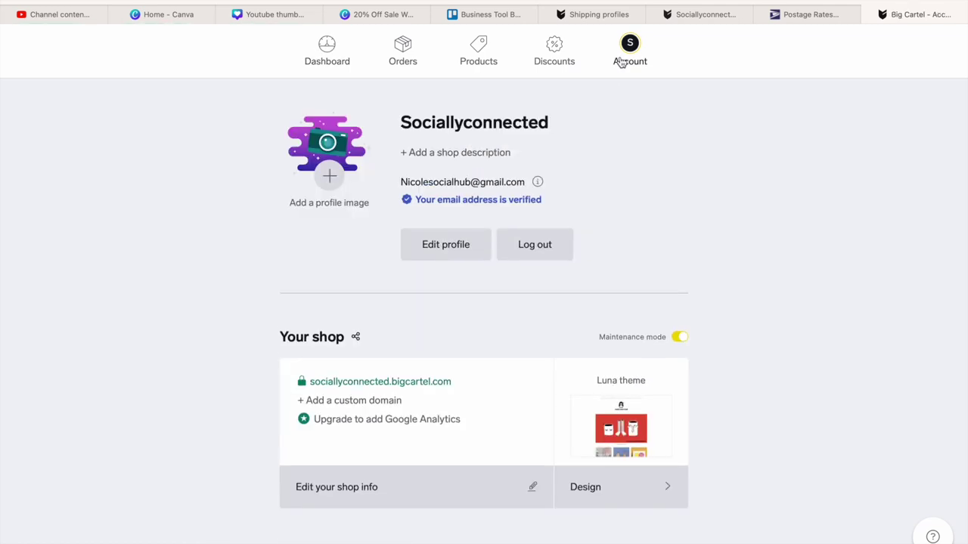
{"action": "left_click", "coordinate": [533, 244]}
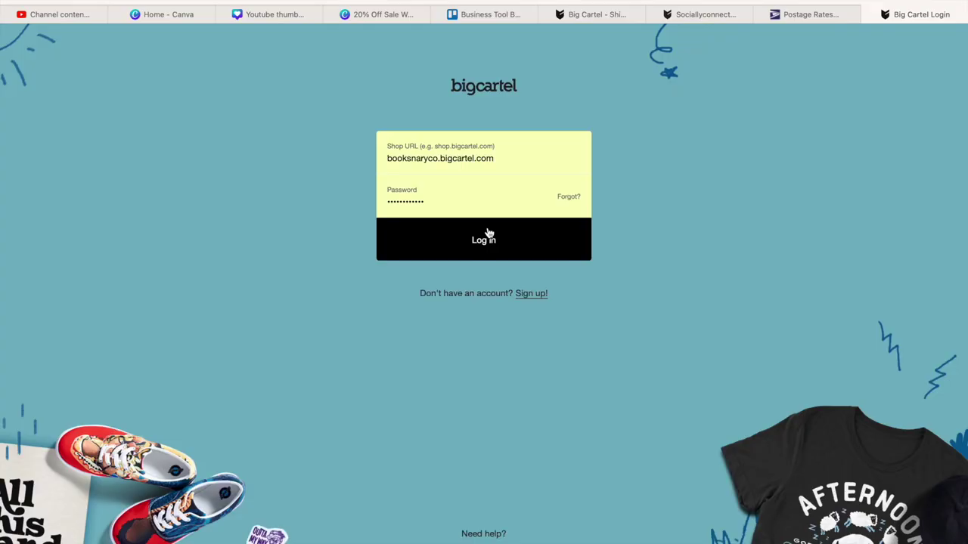
{"action": "left_click", "coordinate": [488, 234]}
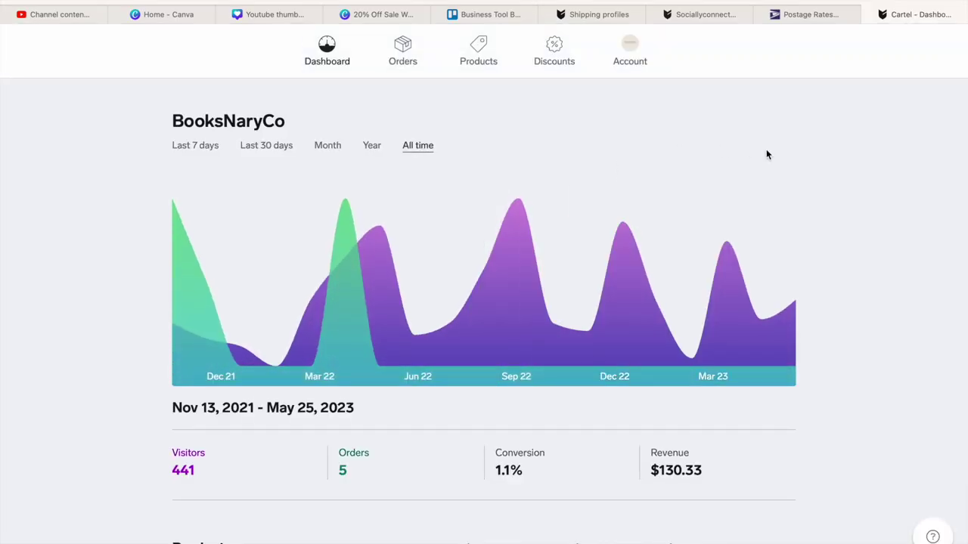
- Browse BooksNaryCo's dashboard stats and Orders page
{"action": "scroll", "coordinate": [766, 149], "scroll_direction": "down", "scroll_amount": 2}
{"action": "scroll", "coordinate": [765, 149], "scroll_direction": "down", "scroll_amount": 5}
{"action": "scroll", "coordinate": [771, 144], "scroll_direction": "up", "scroll_amount": 3}
{"action": "scroll", "coordinate": [778, 141], "scroll_direction": "down", "scroll_amount": 5}
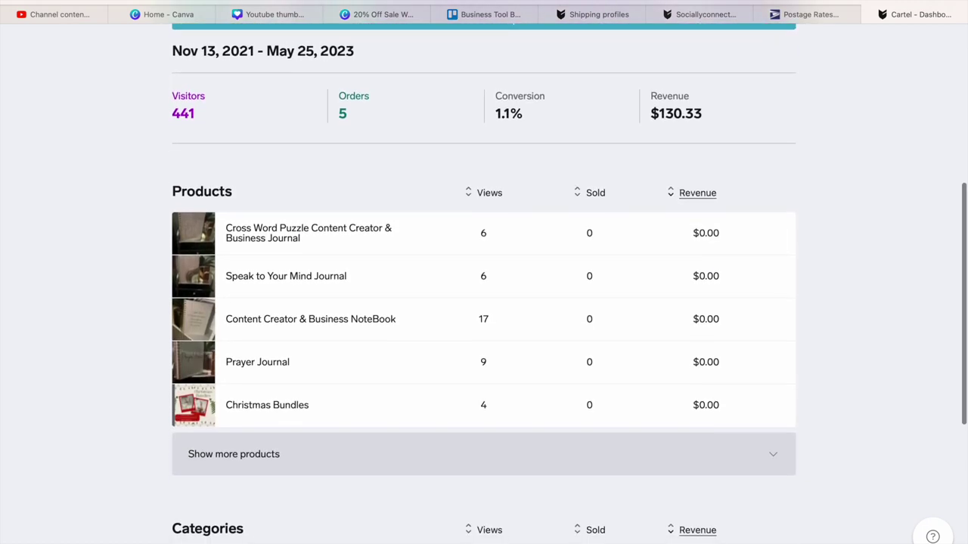
{"action": "scroll", "coordinate": [484, 303], "scroll_direction": "down", "scroll_amount": 3}
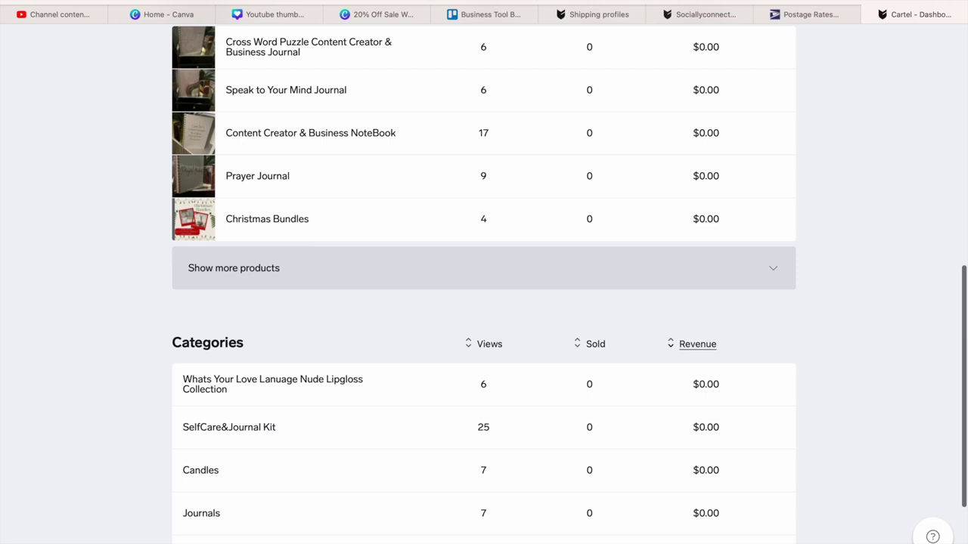
{"action": "scroll", "coordinate": [484, 303], "scroll_direction": "up", "scroll_amount": 3}
{"action": "scroll", "coordinate": [484, 302], "scroll_direction": "up", "scroll_amount": 5}
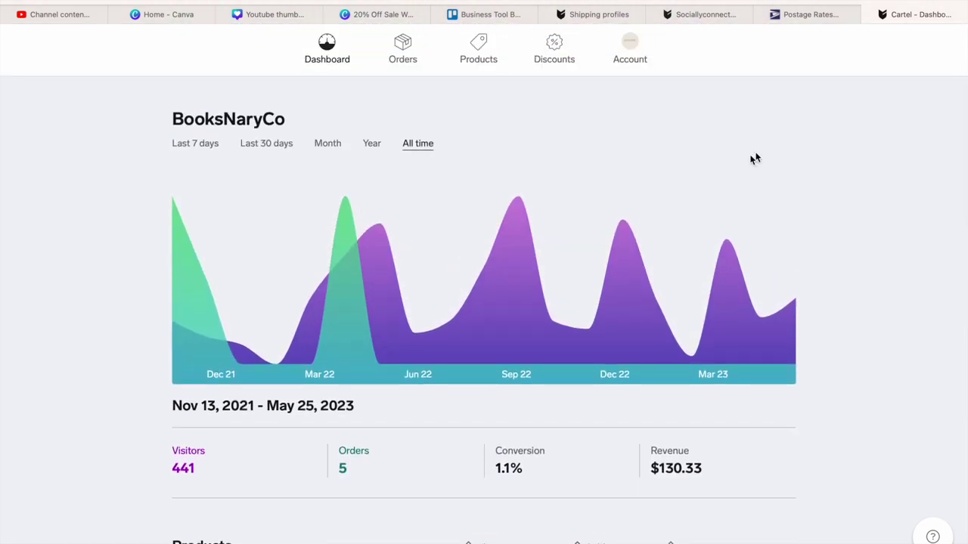
{"action": "left_click", "coordinate": [401, 59]}
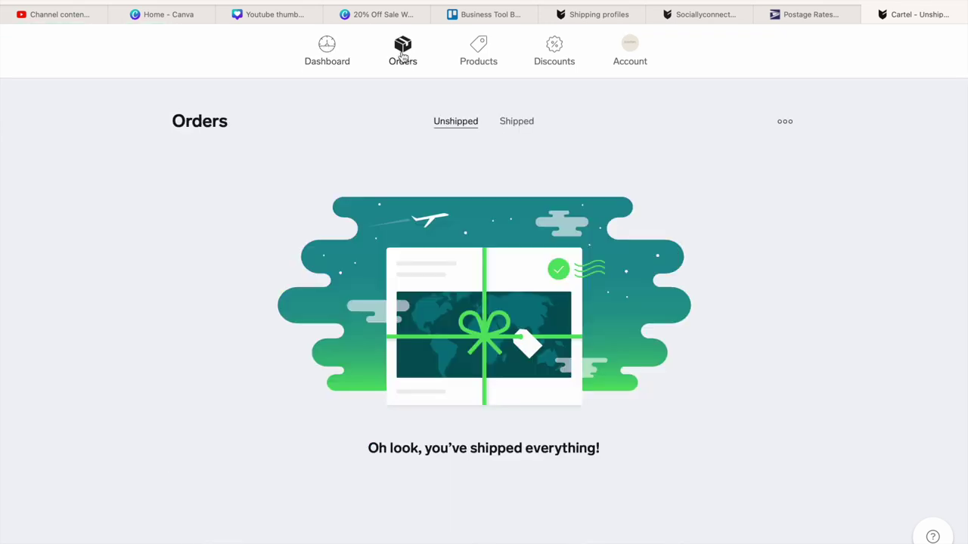
{"action": "left_click", "coordinate": [333, 49]}
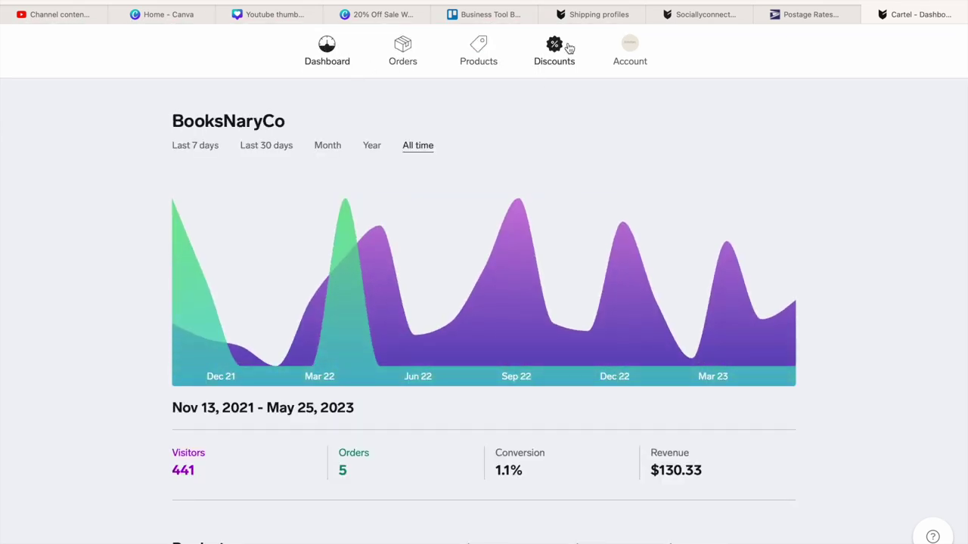
- Scroll BooksNaryCo's Account page to the Shipping profiles section with rates $4.80–$26.90
{"action": "left_click", "coordinate": [631, 48]}
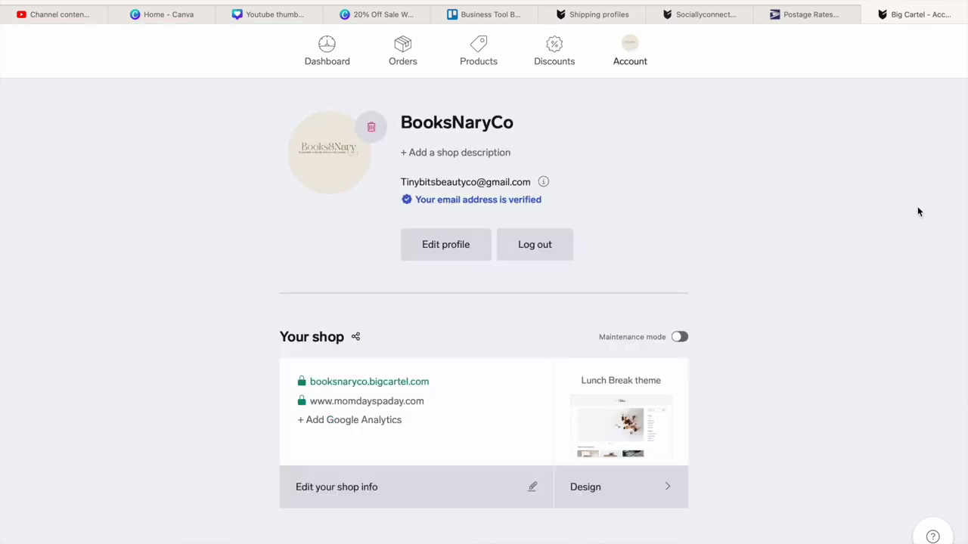
{"action": "scroll", "coordinate": [918, 211], "scroll_direction": "down", "scroll_amount": 10}
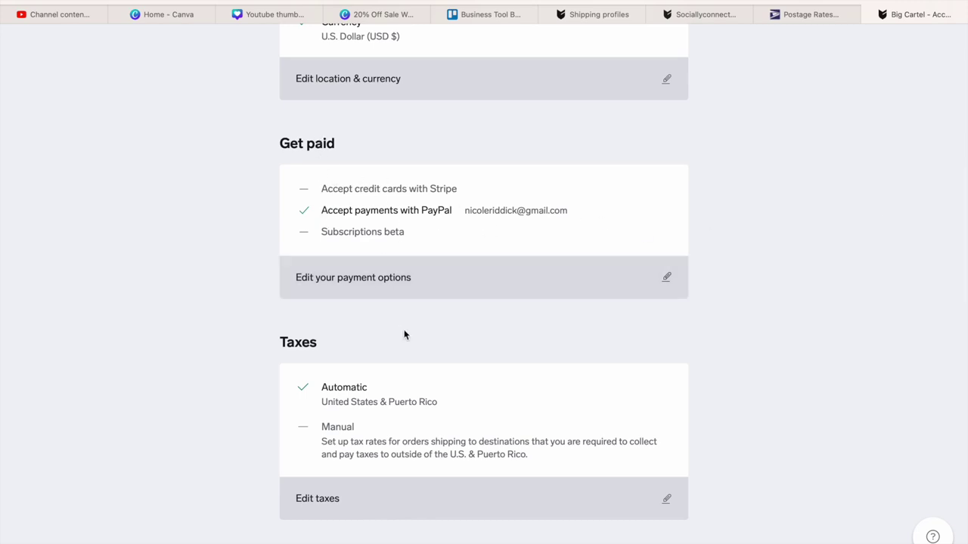
{"action": "scroll", "coordinate": [403, 335], "scroll_direction": "down", "scroll_amount": 6}
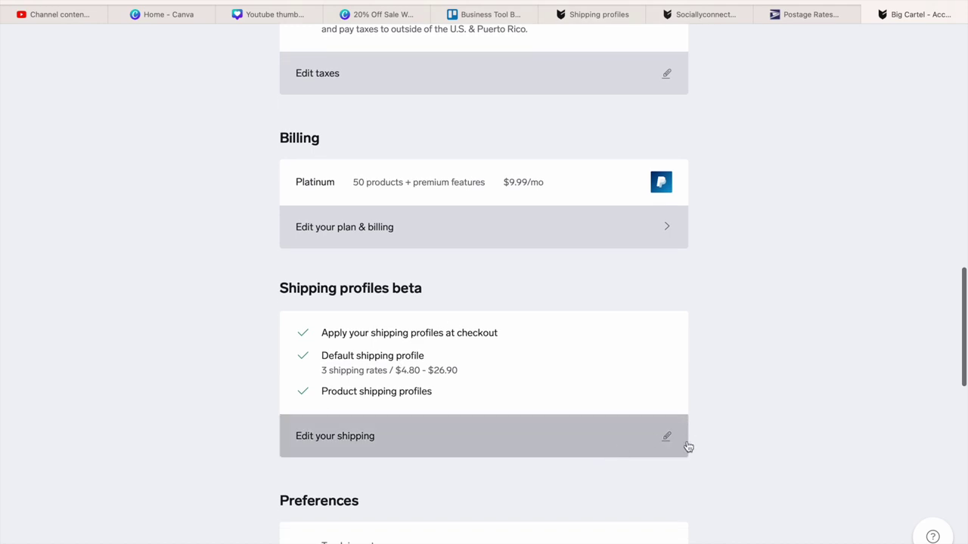
- Open BooksNaryCo's United States zone: Priority $7.95, First Class $4.80, Next day $26.90
{"action": "left_click", "coordinate": [661, 444]}
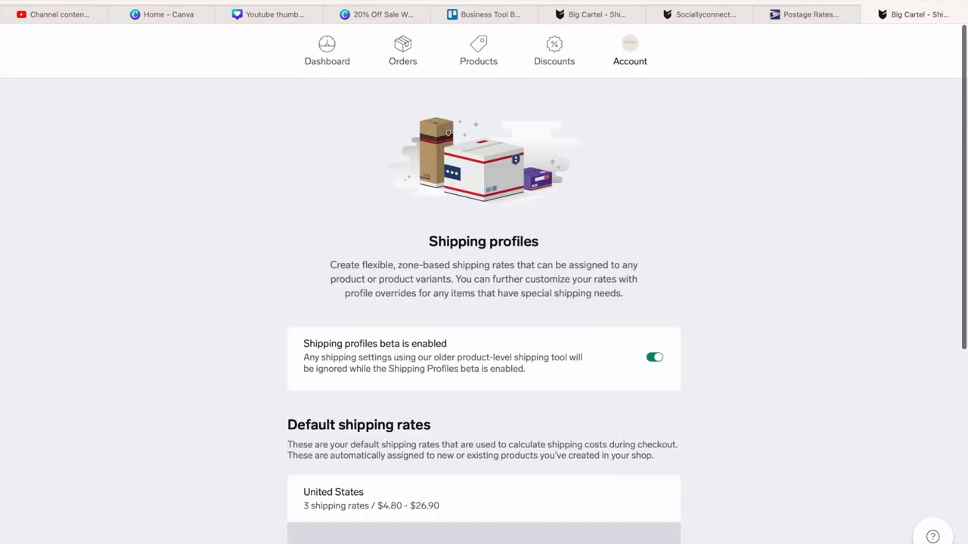
{"action": "scroll", "coordinate": [952, 350], "scroll_direction": "down", "scroll_amount": 5}
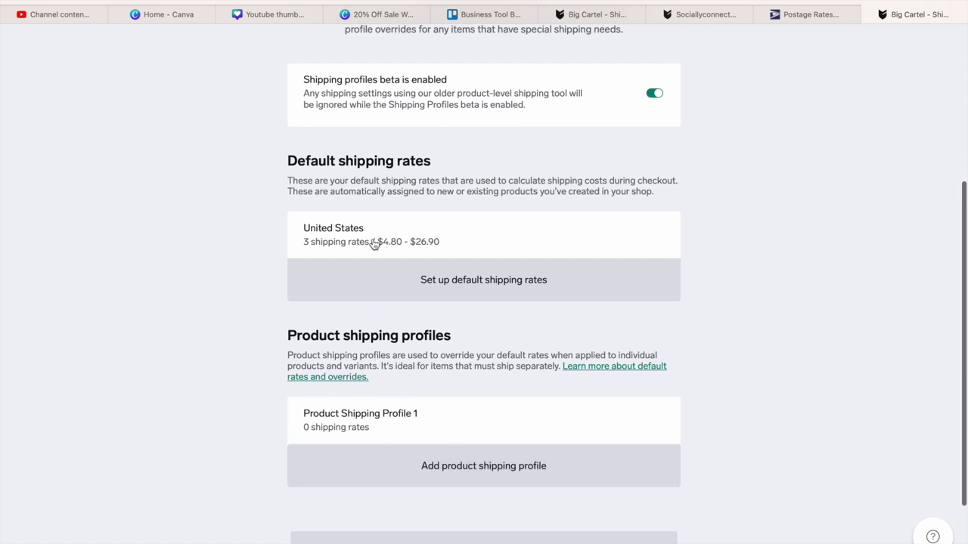
{"action": "left_click", "coordinate": [485, 281]}
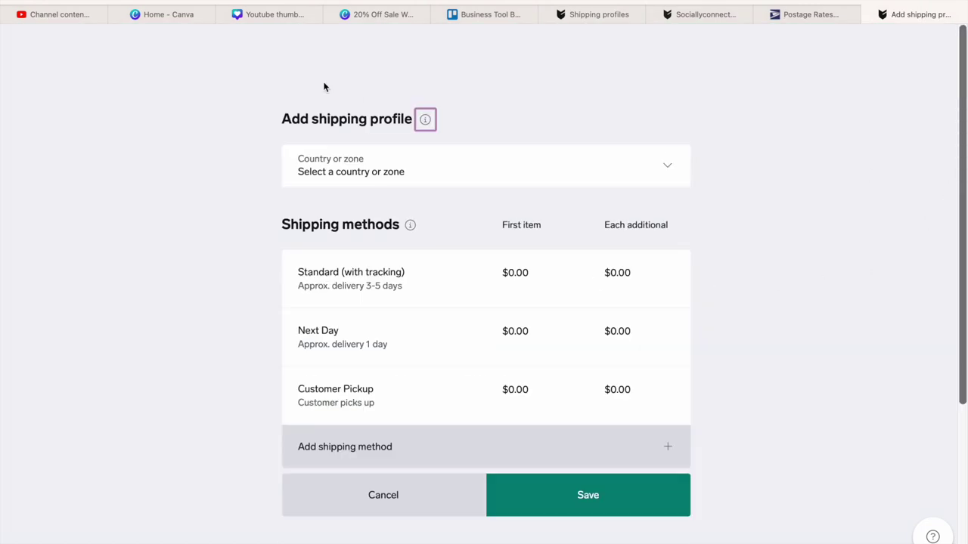
{"action": "key", "text": "alt+Left"}
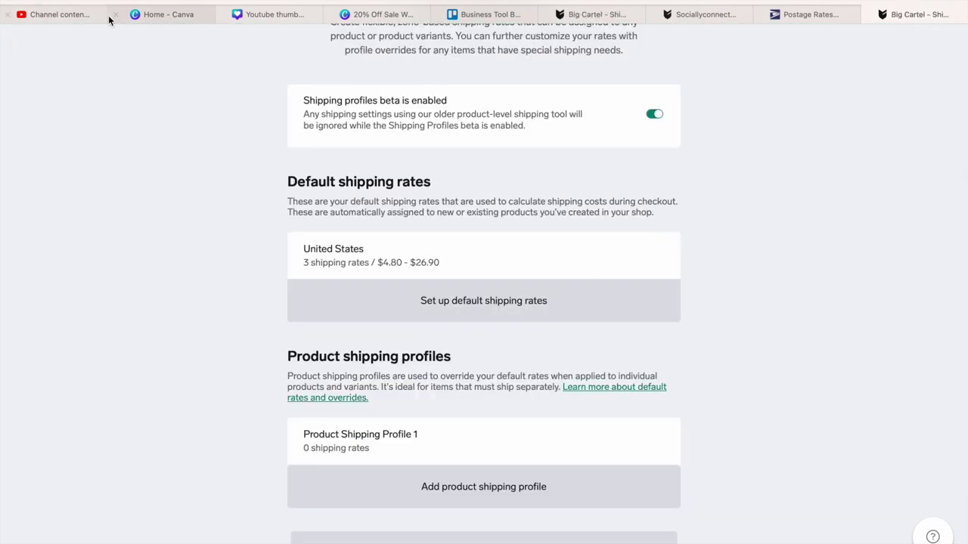
{"action": "left_click", "coordinate": [340, 302]}
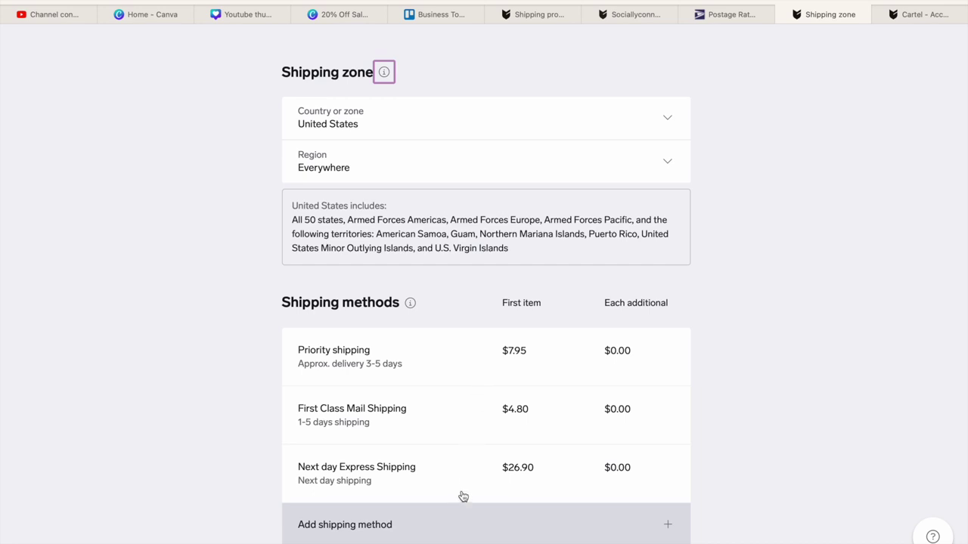
- Compare the shop's existing shipping methods against the USPS postage rates list
{"action": "left_click", "coordinate": [732, 14]}
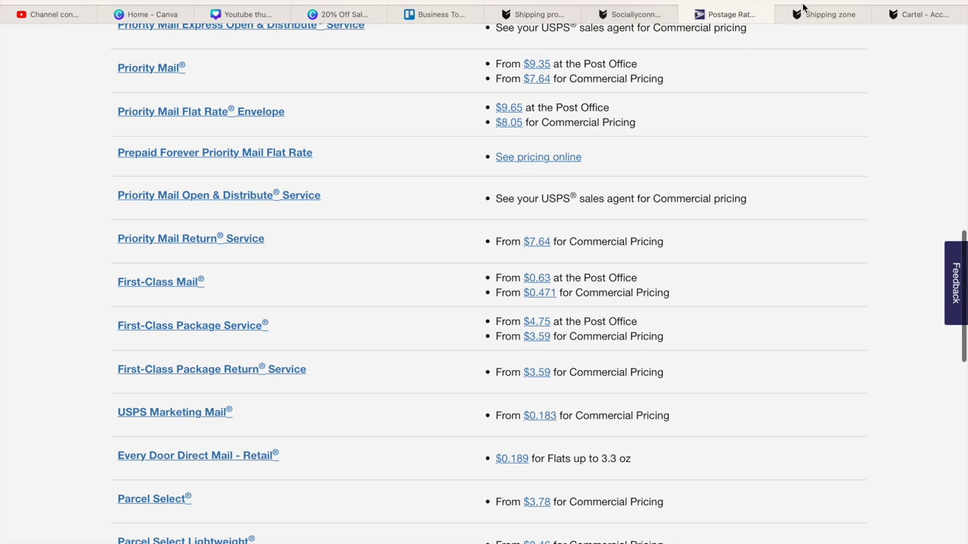
{"action": "left_click", "coordinate": [837, 17]}
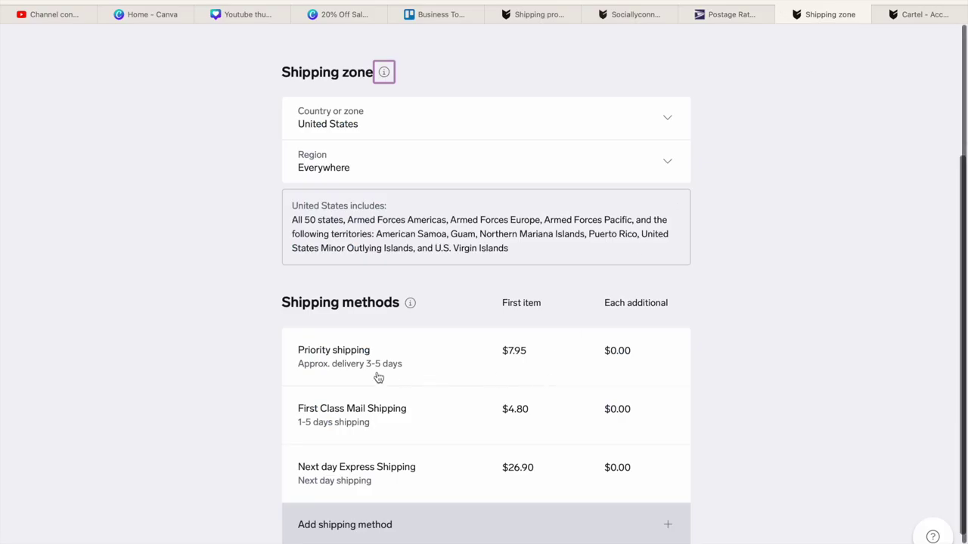
{"action": "left_click", "coordinate": [717, 16]}
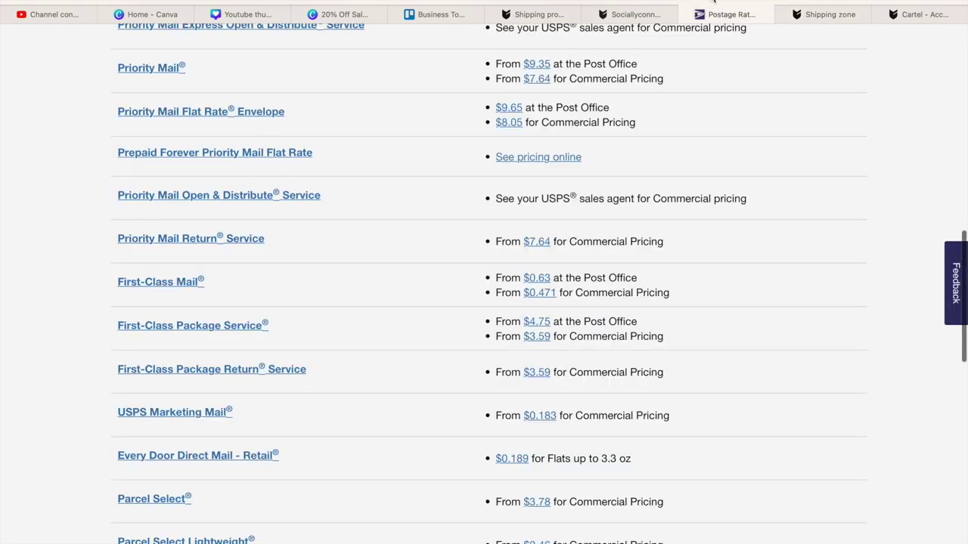
{"action": "left_click", "coordinate": [834, 16]}
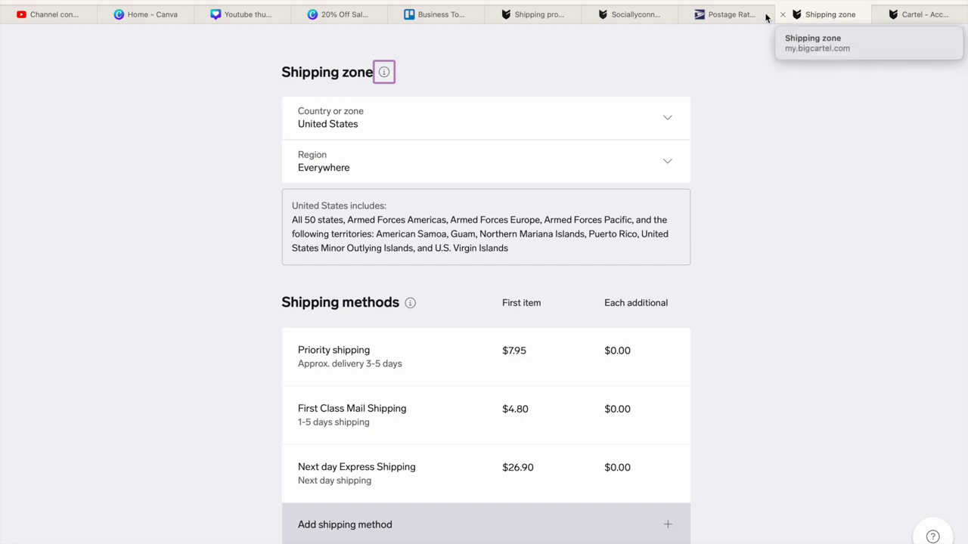
{"action": "left_click", "coordinate": [738, 14]}
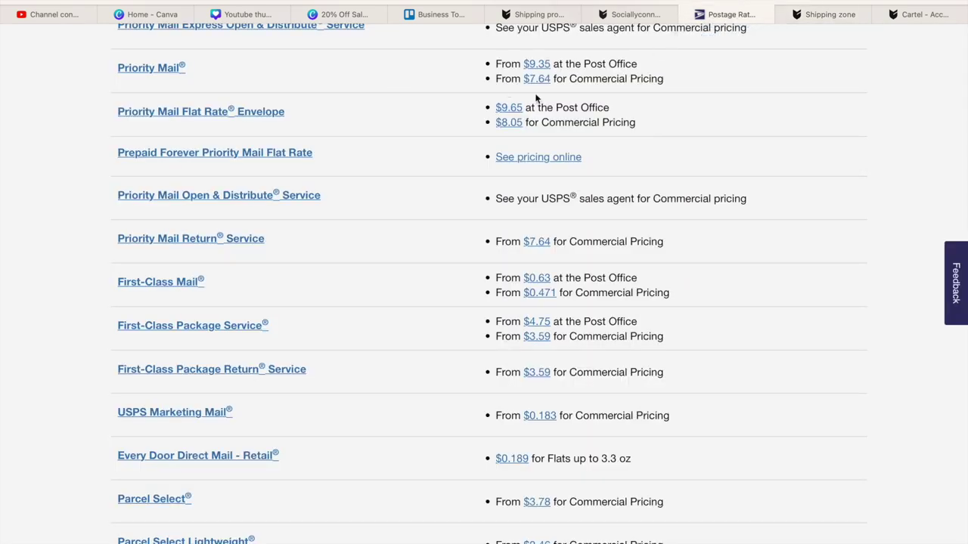
- Scroll the USPS rates list and open the Priority Mail page, from $9.35
{"action": "scroll", "coordinate": [845, 91], "scroll_direction": "up", "scroll_amount": 3}
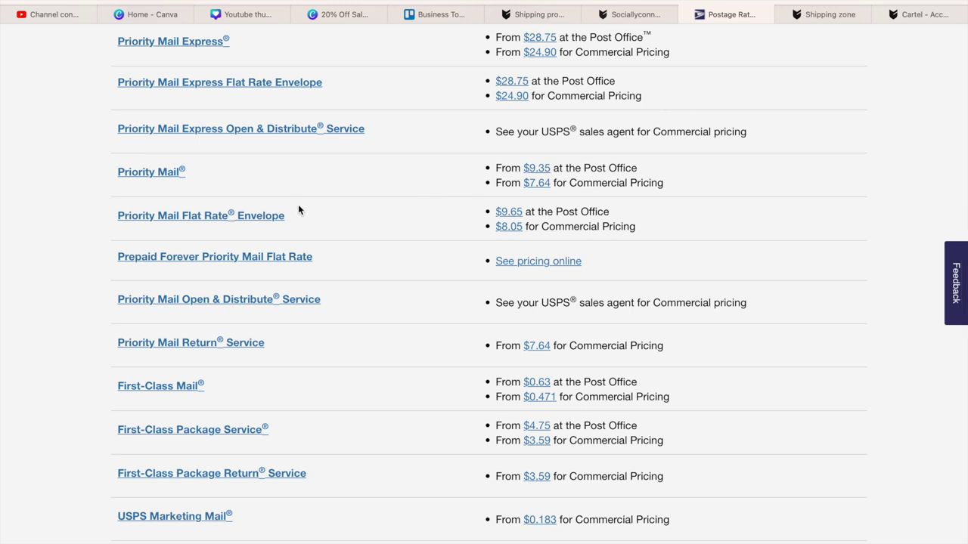
{"action": "scroll", "coordinate": [297, 204], "scroll_direction": "up", "scroll_amount": 8}
{"action": "scroll", "coordinate": [298, 204], "scroll_direction": "down", "scroll_amount": 6}
{"action": "scroll", "coordinate": [484, 303], "scroll_direction": "down", "scroll_amount": 2}
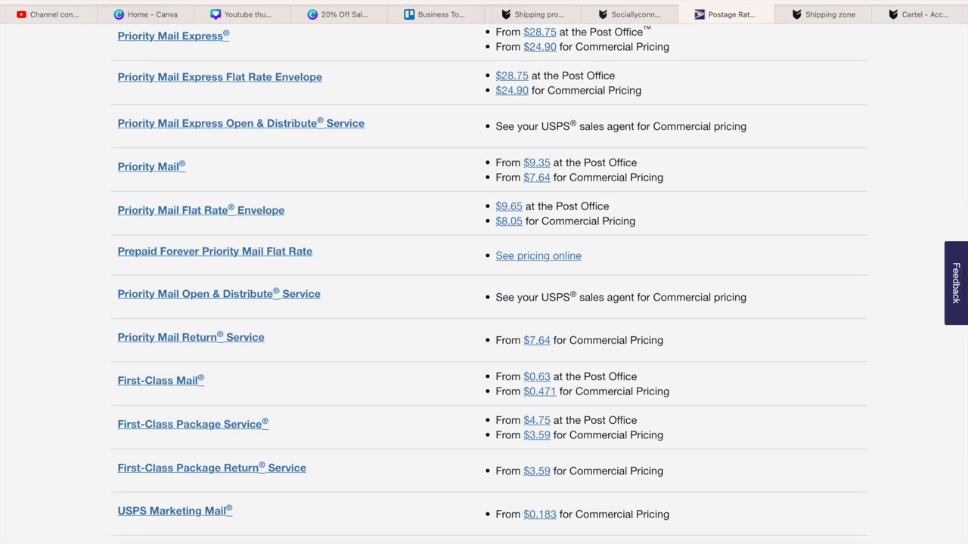
{"action": "scroll", "coordinate": [484, 302], "scroll_direction": "down", "scroll_amount": 8}
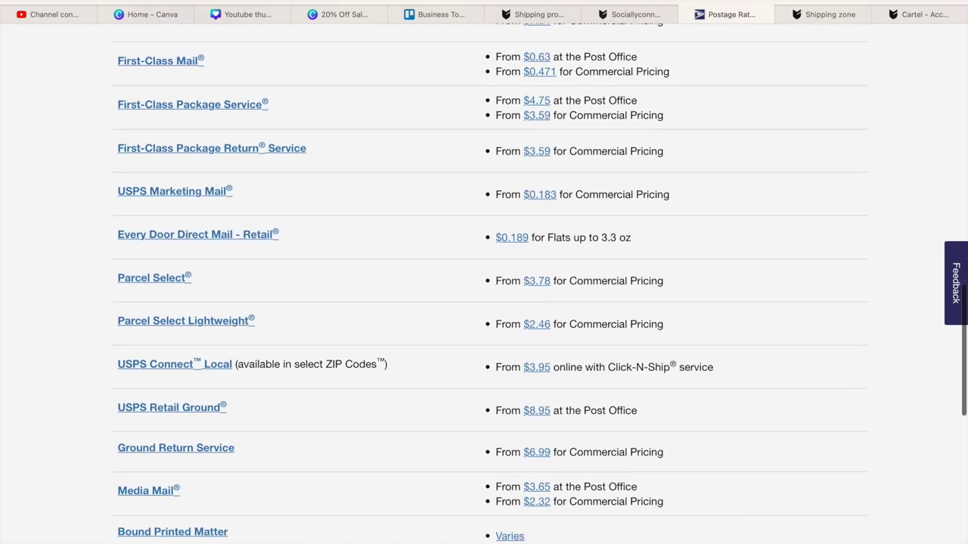
{"action": "scroll", "coordinate": [484, 302], "scroll_direction": "down", "scroll_amount": 2}
{"action": "scroll", "coordinate": [484, 303], "scroll_direction": "up", "scroll_amount": 6}
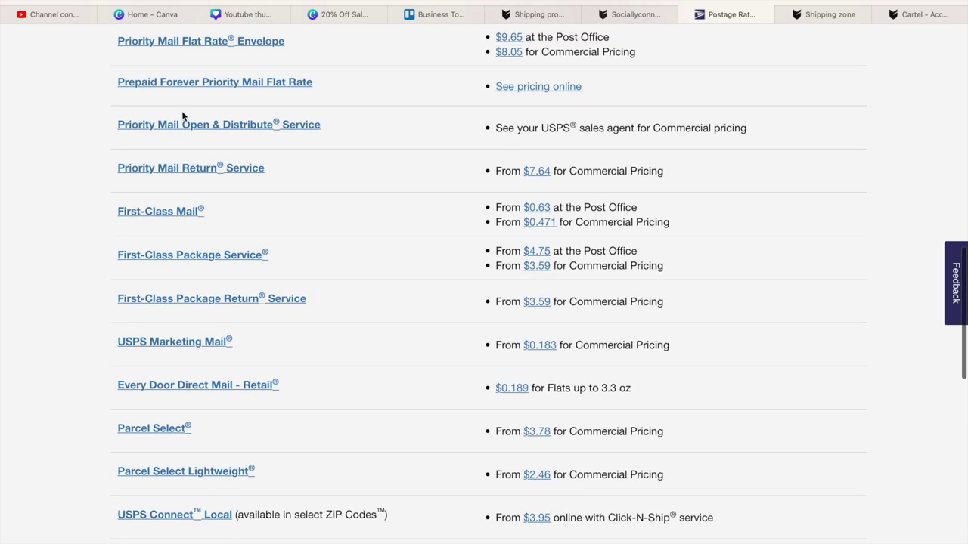
{"action": "scroll", "coordinate": [190, 126], "scroll_direction": "up", "scroll_amount": 2}
{"action": "scroll", "coordinate": [179, 126], "scroll_direction": "up", "scroll_amount": 3}
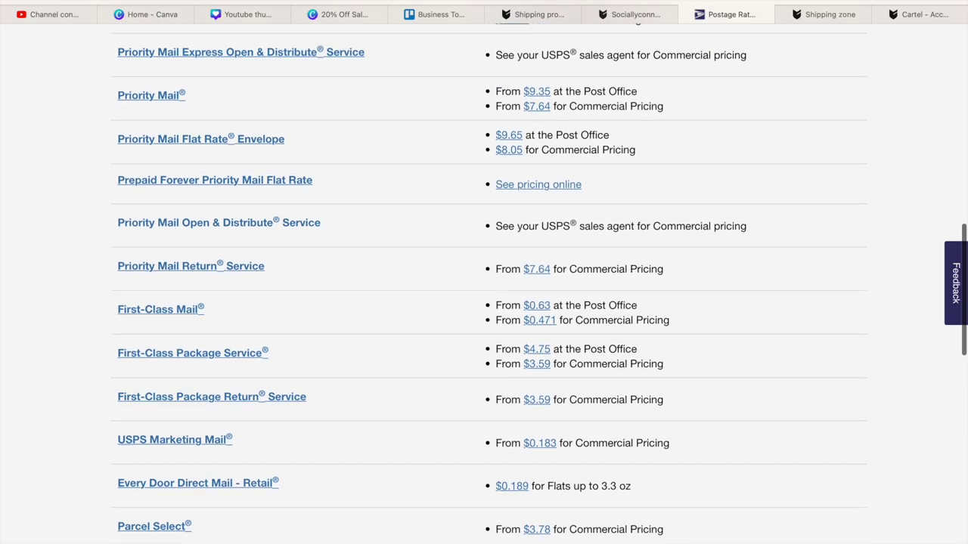
{"action": "left_click", "coordinate": [150, 137]}
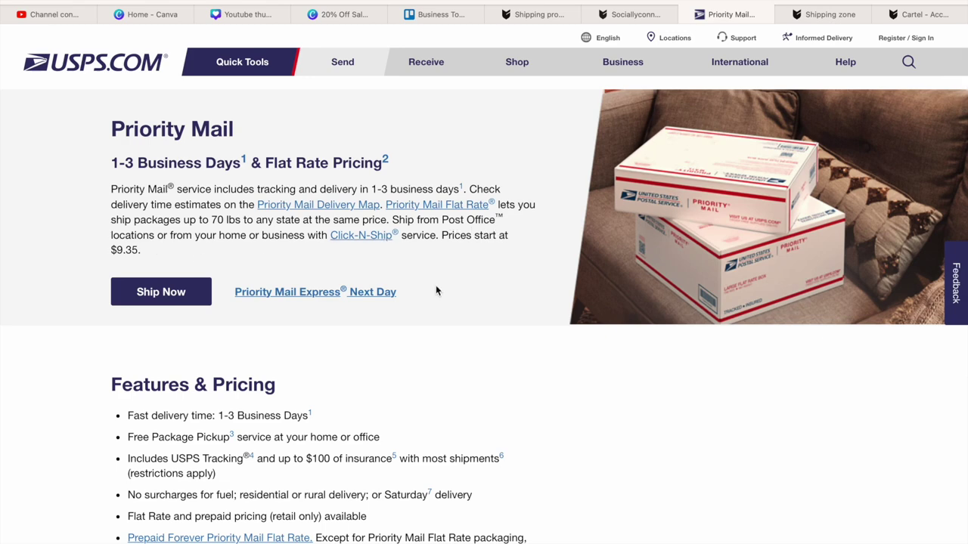
- Read Priority Mail's Features & Pricing: 1-3 business days, from $9.35
{"action": "scroll", "coordinate": [435, 285], "scroll_direction": "down", "scroll_amount": 5}
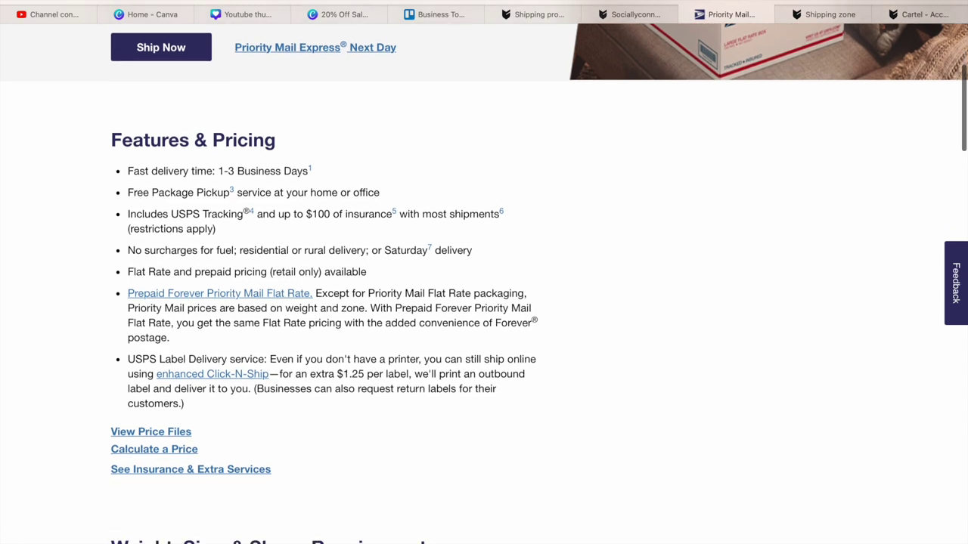
{"action": "scroll", "coordinate": [484, 273], "scroll_direction": "down", "scroll_amount": 5}
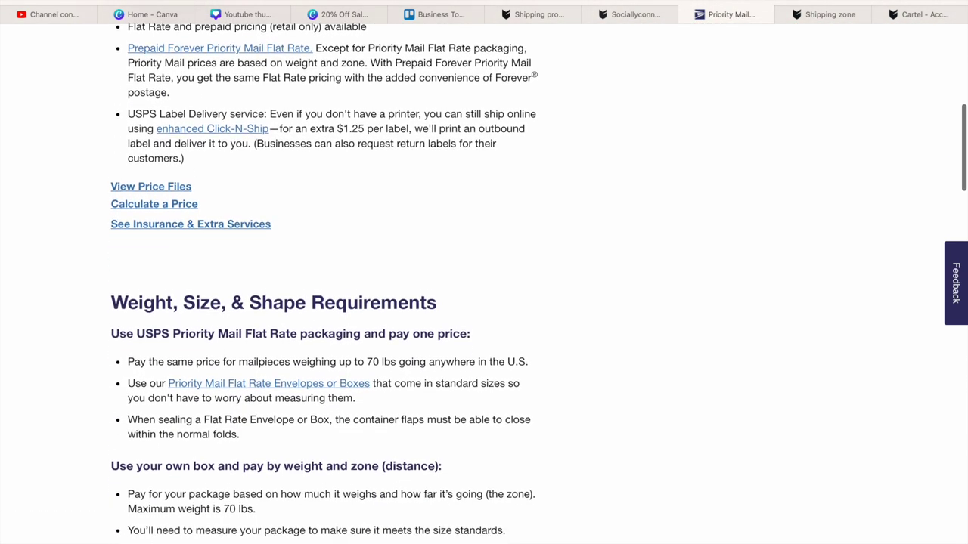
{"action": "scroll", "coordinate": [484, 272], "scroll_direction": "down", "scroll_amount": 4}
{"action": "scroll", "coordinate": [484, 272], "scroll_direction": "down", "scroll_amount": 8}
{"action": "scroll", "coordinate": [483, 272], "scroll_direction": "down", "scroll_amount": 2}
{"action": "scroll", "coordinate": [483, 272], "scroll_direction": "up", "scroll_amount": 7}
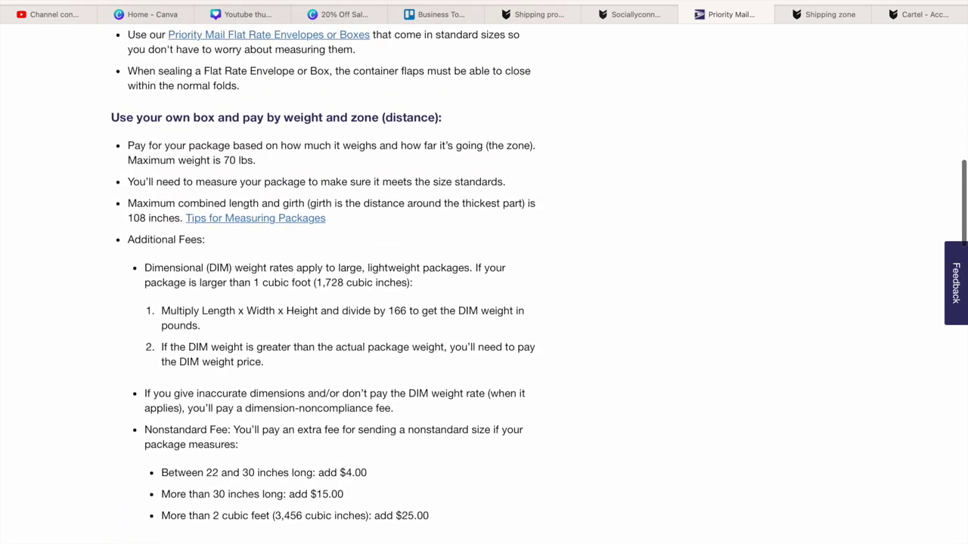
{"action": "scroll", "coordinate": [484, 272], "scroll_direction": "up", "scroll_amount": 1}
{"action": "scroll", "coordinate": [484, 272], "scroll_direction": "up", "scroll_amount": 1}
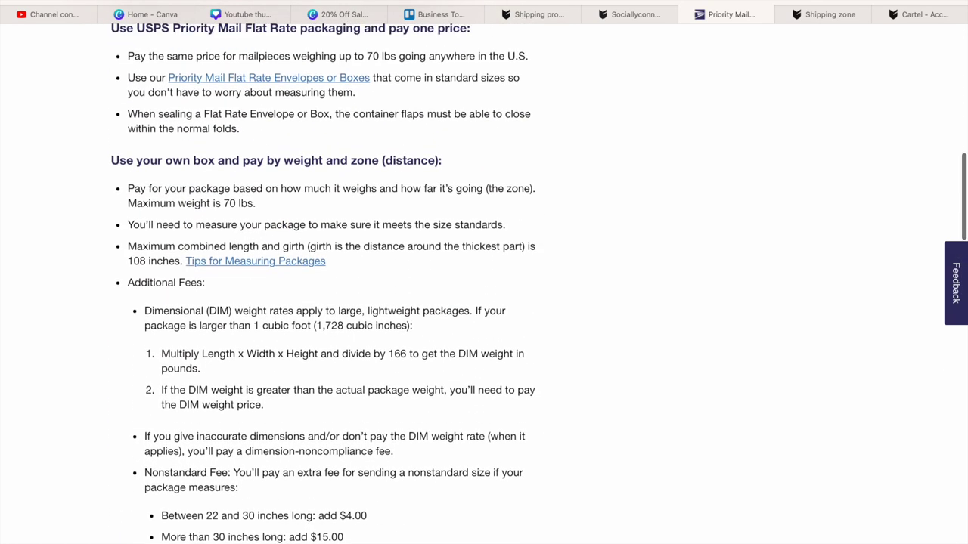
{"action": "scroll", "coordinate": [484, 272], "scroll_direction": "up", "scroll_amount": 3}
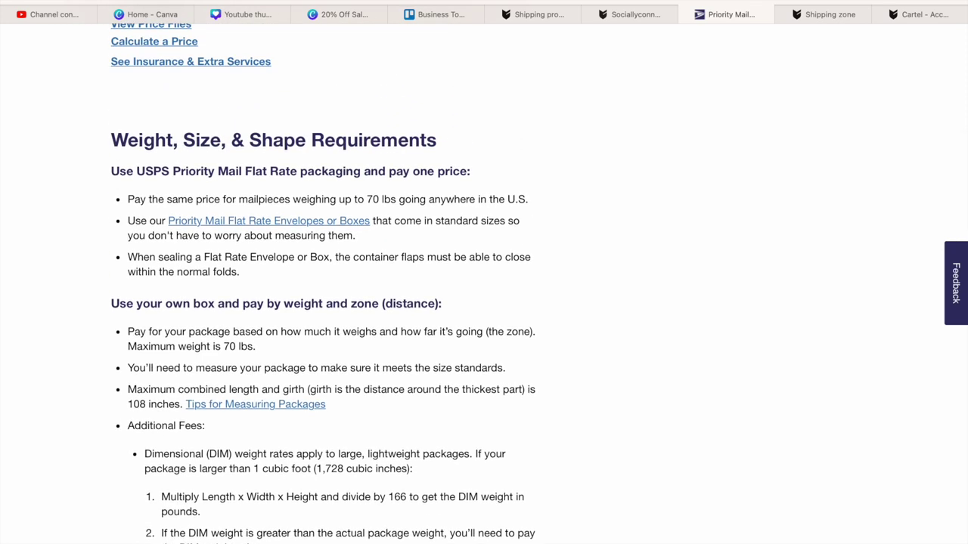
{"action": "scroll", "coordinate": [484, 272], "scroll_direction": "up", "scroll_amount": 6}
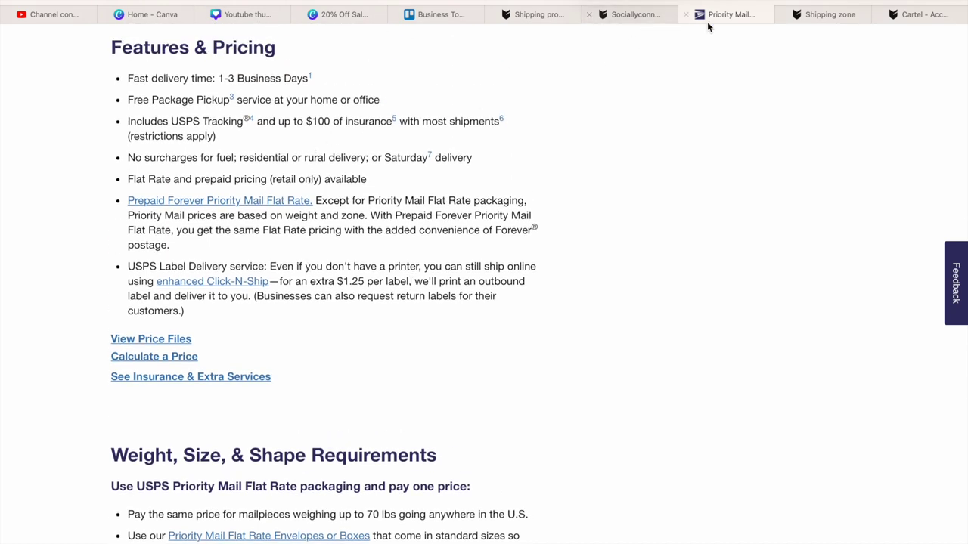
{"action": "scroll", "coordinate": [685, 166], "scroll_direction": "up", "scroll_amount": 5}
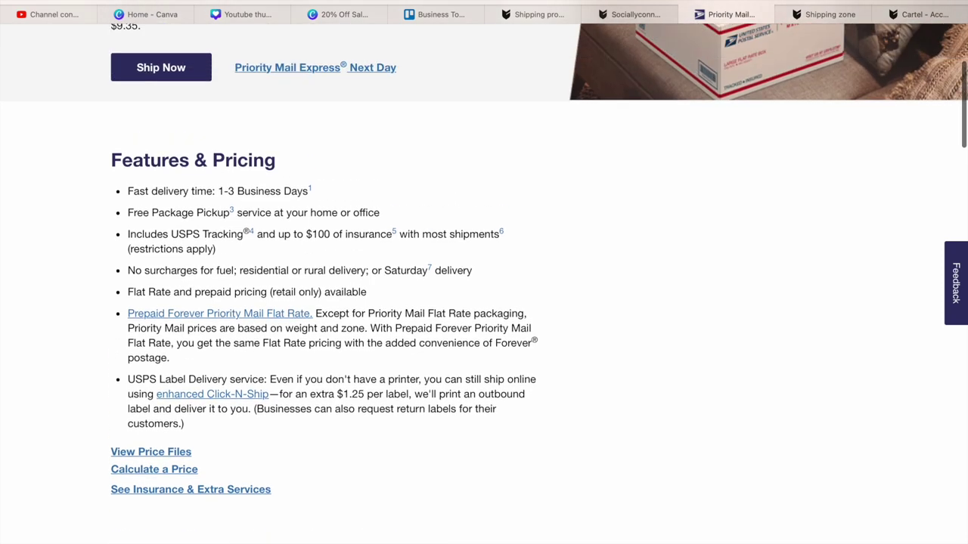
{"action": "scroll", "coordinate": [263, 203], "scroll_direction": "up", "scroll_amount": 1}
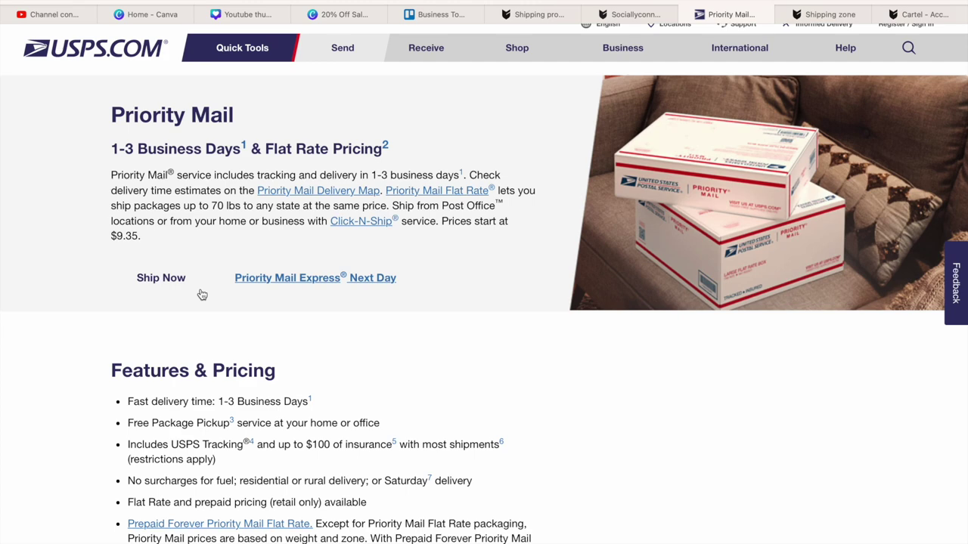
- Review size requirements: nonstandard fees $4.00, $15.00, $25.00 and 70 lb maximum weight
{"action": "scroll", "coordinate": [202, 294], "scroll_direction": "down", "scroll_amount": 5}
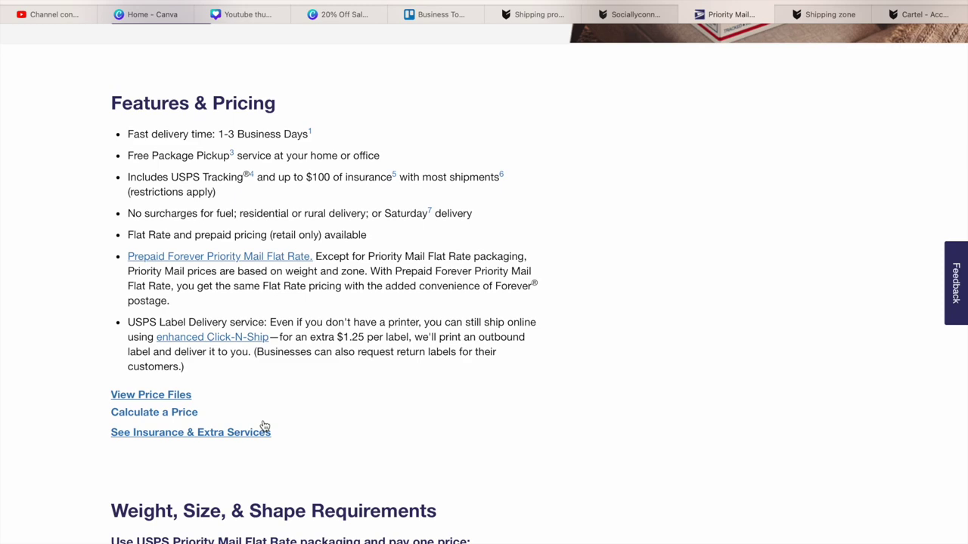
{"action": "scroll", "coordinate": [265, 427], "scroll_direction": "down", "scroll_amount": 5}
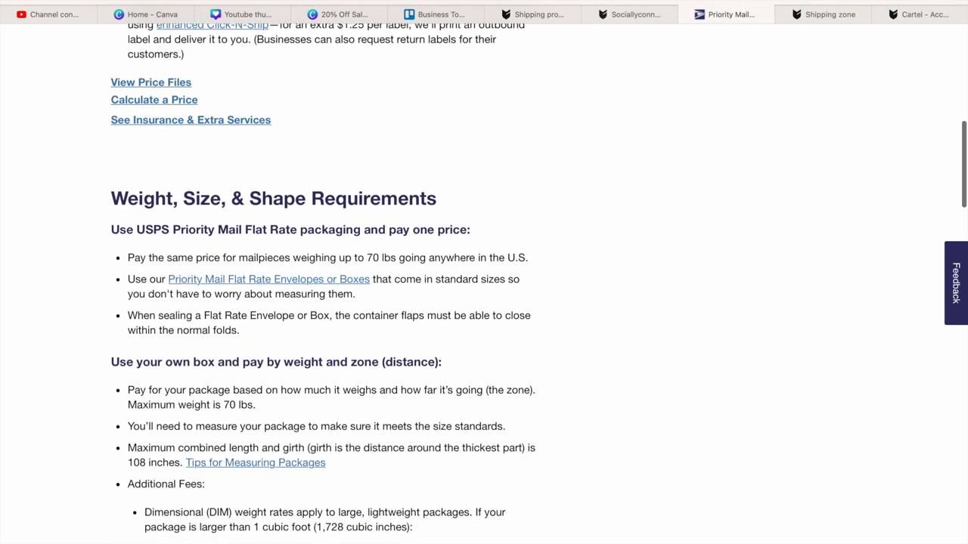
{"action": "scroll", "coordinate": [484, 281], "scroll_direction": "down", "scroll_amount": 1}
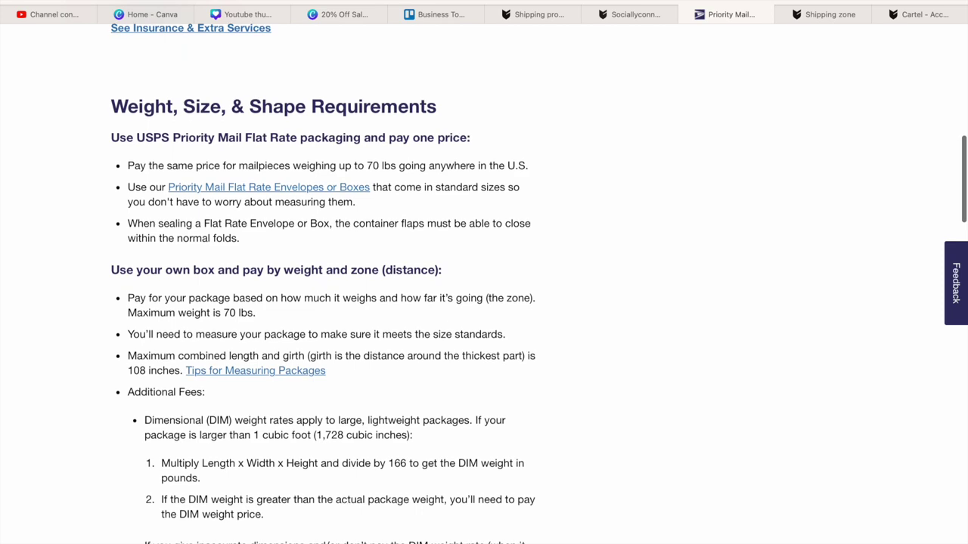
{"action": "scroll", "coordinate": [484, 287], "scroll_direction": "down", "scroll_amount": 6}
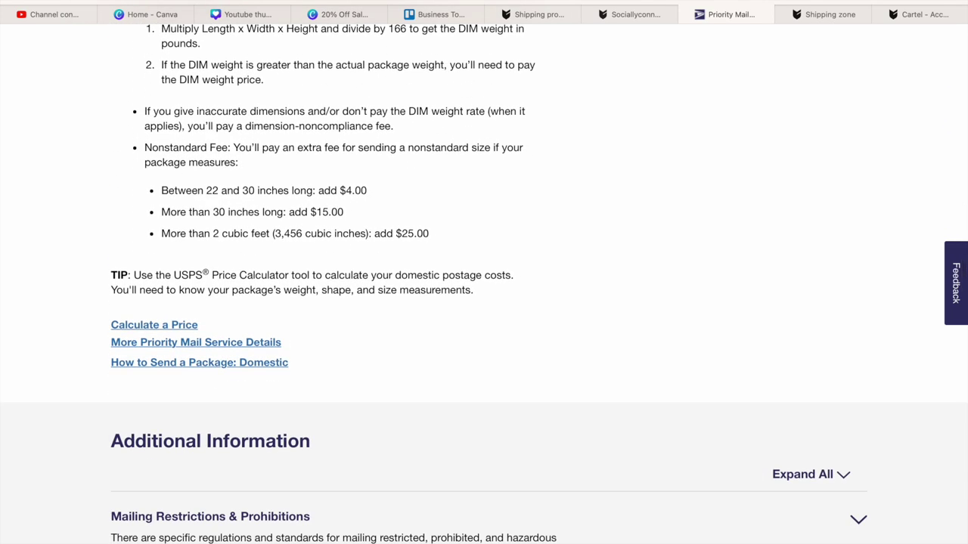
- Scroll the USPS Priority Mail page to Features & Pricing: 1-3 business days, from $9.35
{"action": "scroll", "coordinate": [484, 282], "scroll_direction": "down", "scroll_amount": 6}
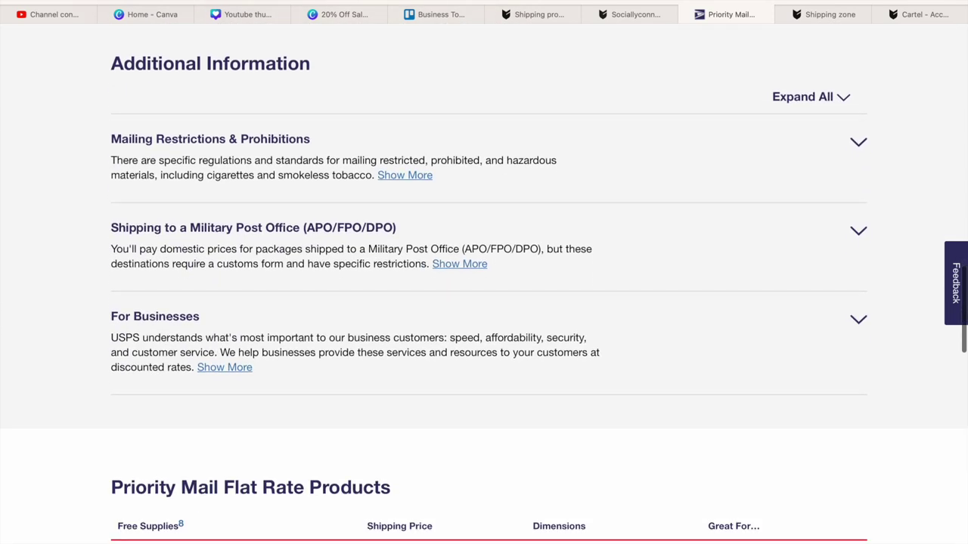
{"action": "scroll", "coordinate": [484, 281], "scroll_direction": "up", "scroll_amount": 2}
{"action": "scroll", "coordinate": [484, 282], "scroll_direction": "down", "scroll_amount": 4}
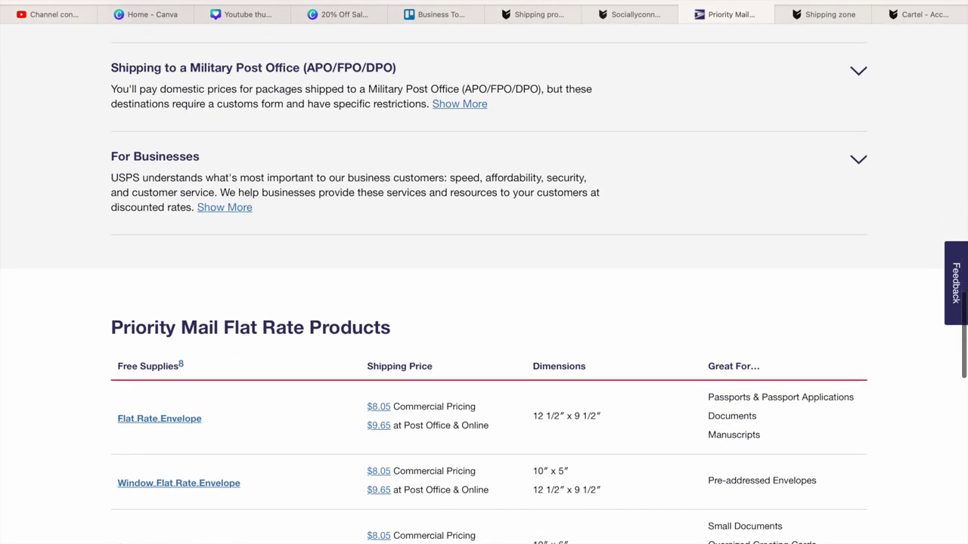
{"action": "scroll", "coordinate": [484, 282], "scroll_direction": "down", "scroll_amount": 4}
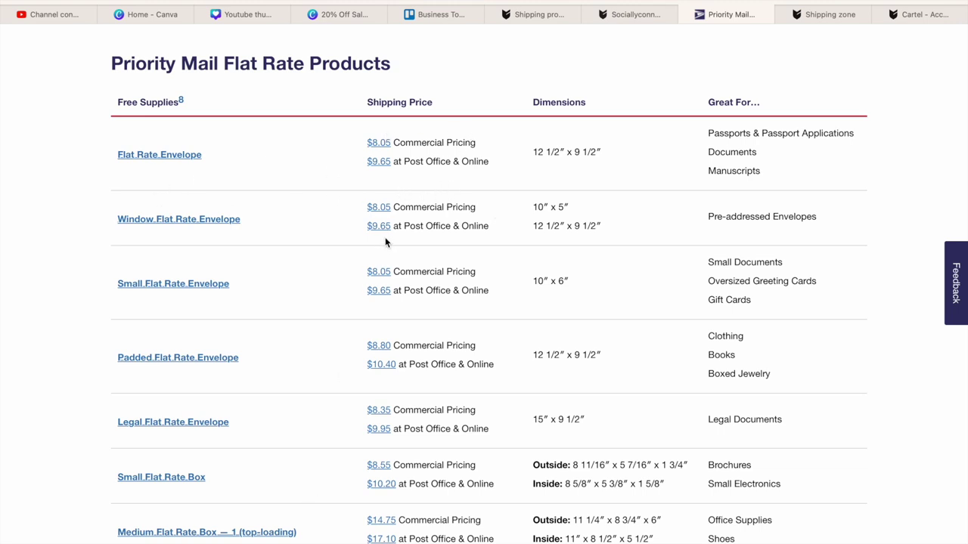
{"action": "left_click", "coordinate": [583, 59]}
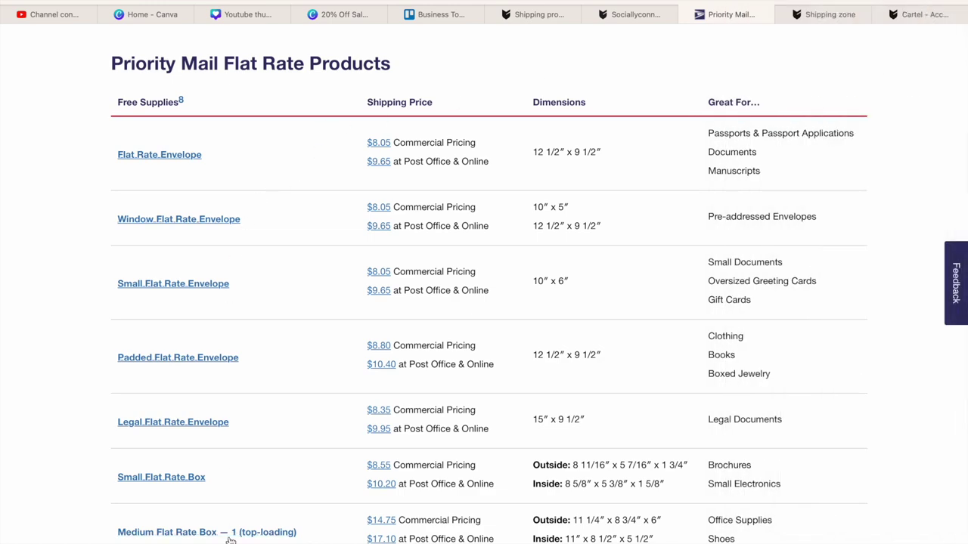
{"action": "scroll", "coordinate": [230, 538], "scroll_direction": "down", "scroll_amount": 7}
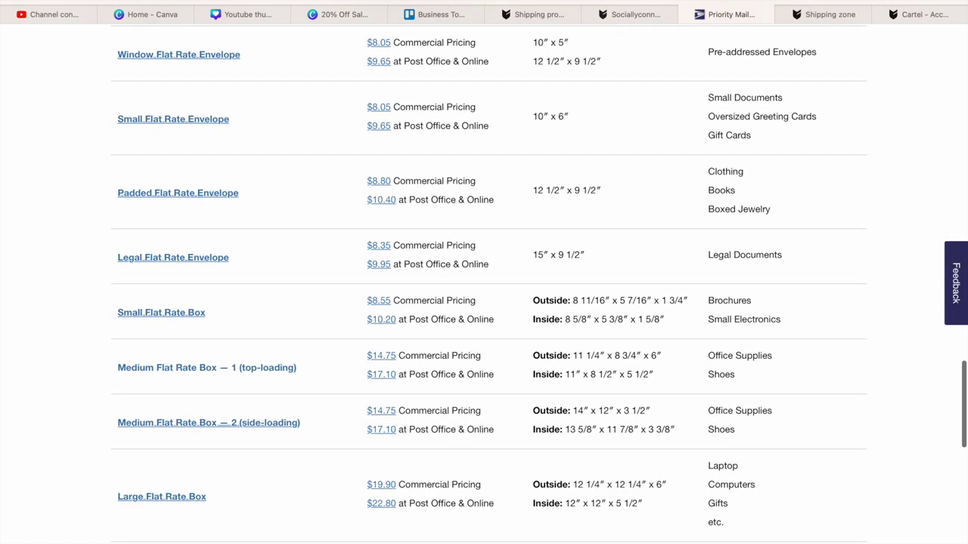
{"action": "scroll", "coordinate": [484, 282], "scroll_direction": "down", "scroll_amount": 5}
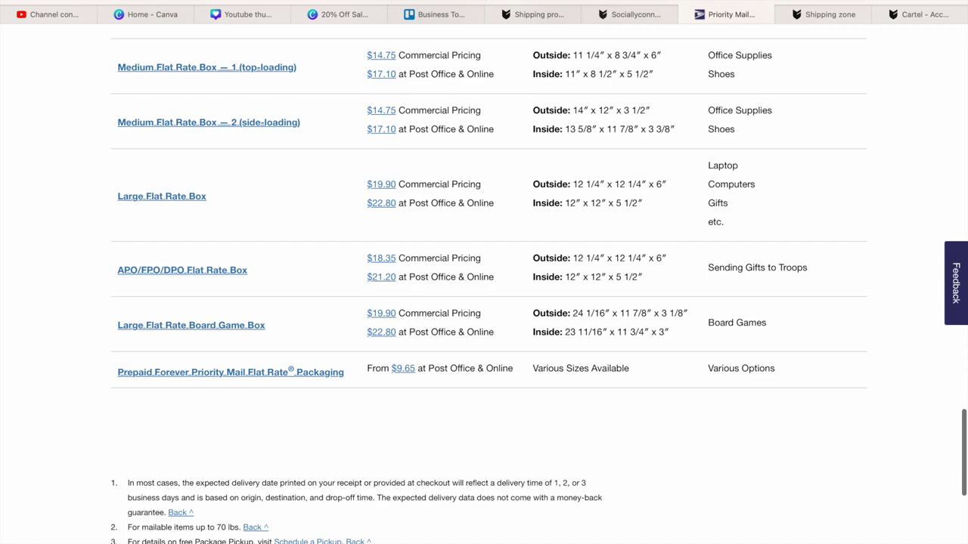
{"action": "scroll", "coordinate": [484, 283], "scroll_direction": "up", "scroll_amount": 8}
{"action": "scroll", "coordinate": [484, 283], "scroll_direction": "up", "scroll_amount": 20}
{"action": "scroll", "coordinate": [484, 283], "scroll_direction": "up", "scroll_amount": 18}
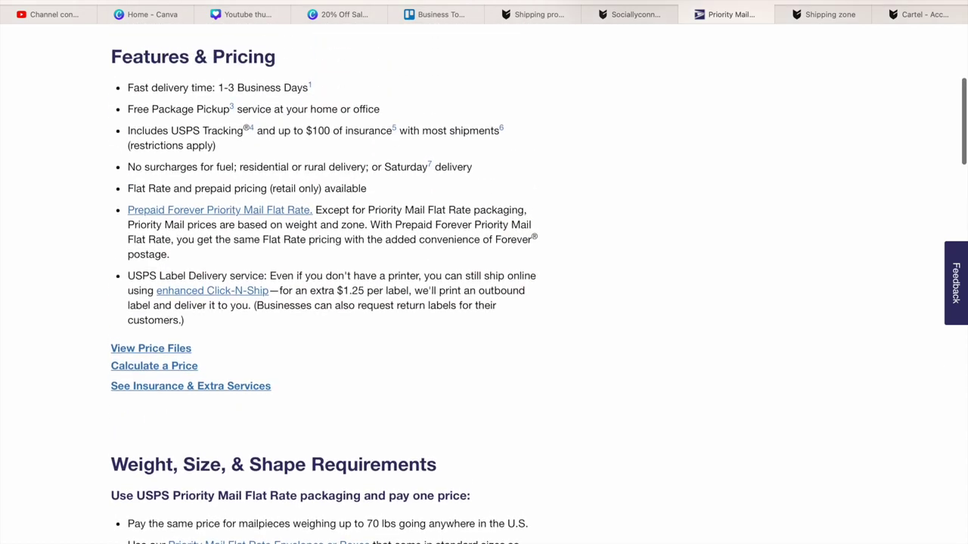
{"action": "scroll", "coordinate": [235, 538], "scroll_direction": "up", "scroll_amount": 3}
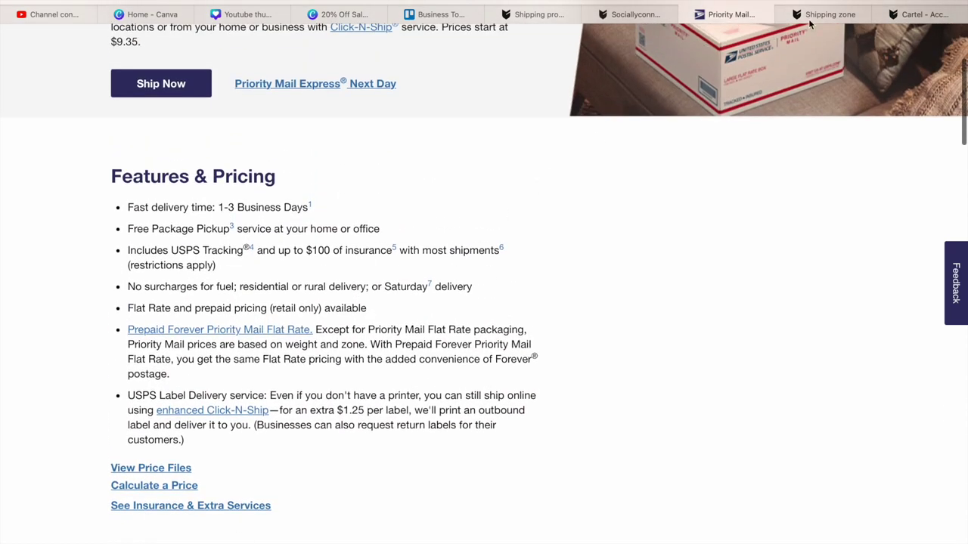
- Compare the shop's shipping methods with USPS Priority Mail, then open the First-Class Mail page
{"action": "left_click", "coordinate": [813, 15]}
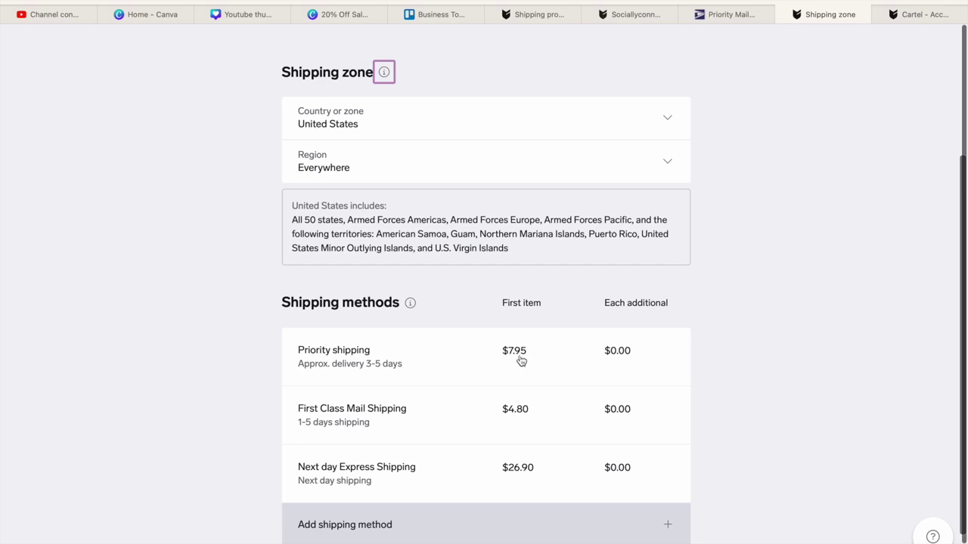
{"action": "left_click", "coordinate": [731, 30]}
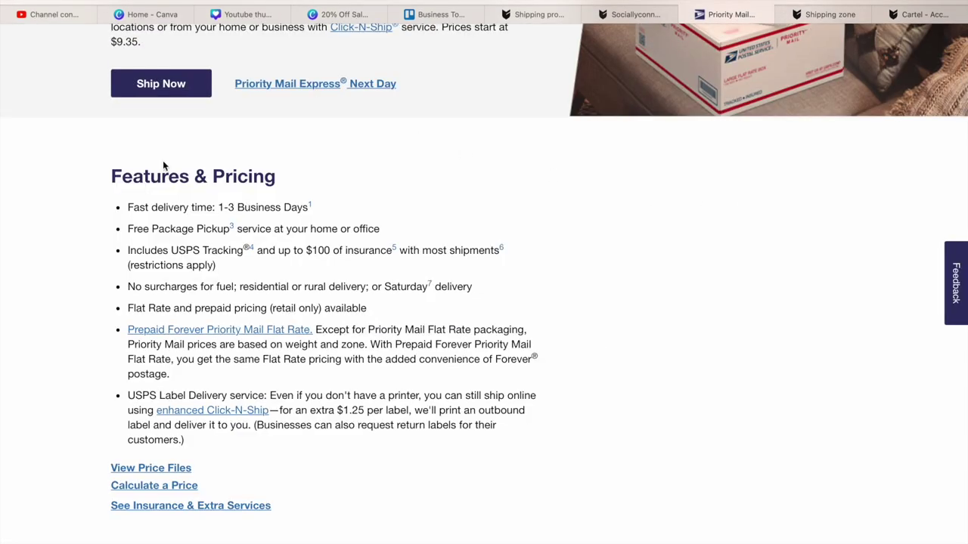
{"action": "key", "text": "alt+Left"}
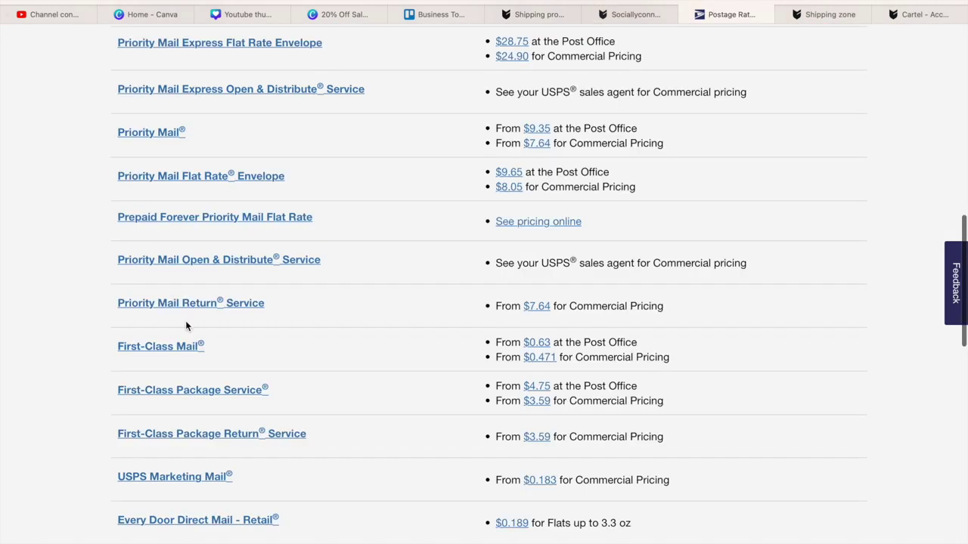
{"action": "left_click", "coordinate": [169, 347]}
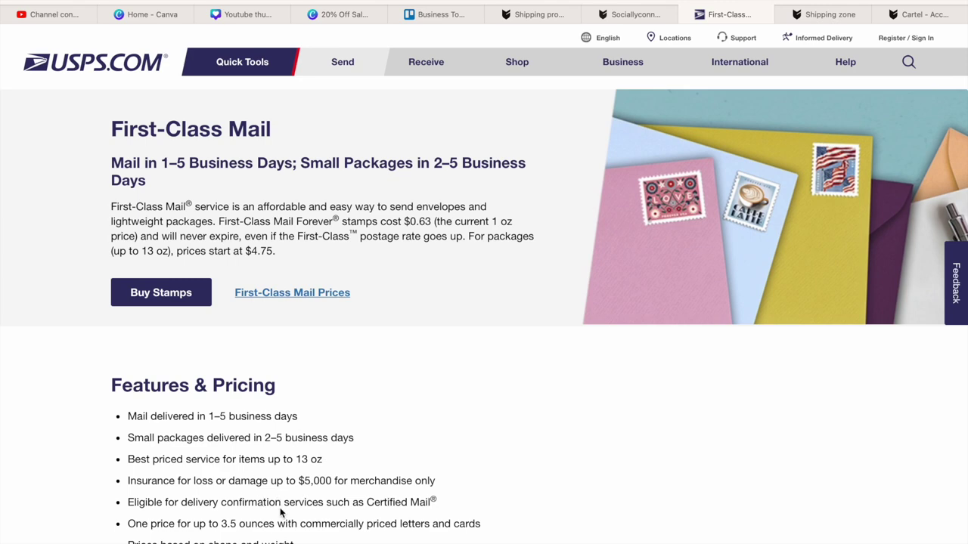
- Read First-Class Mail's 1–5 business day delivery and pricing, then return to the shop's shipping zone
{"action": "scroll", "coordinate": [324, 464], "scroll_direction": "down", "scroll_amount": 5}
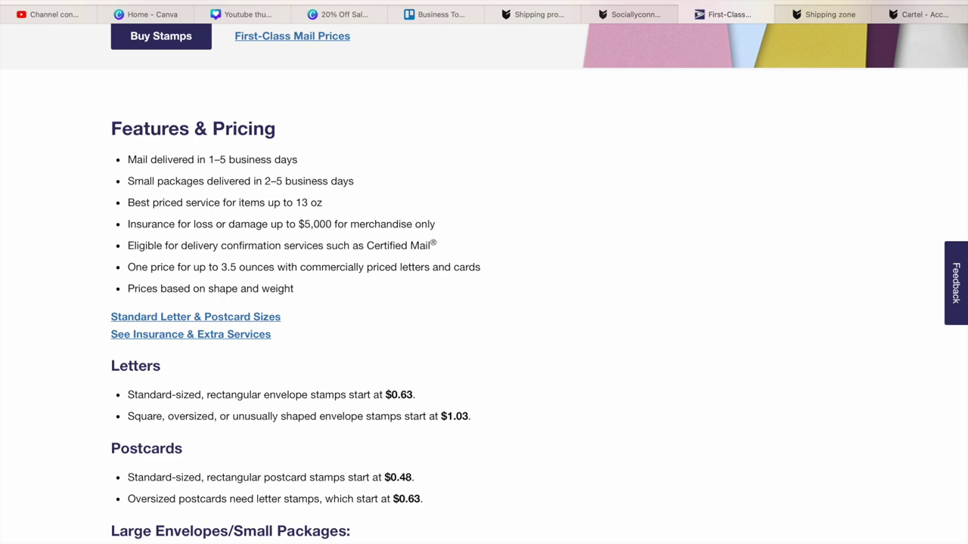
{"action": "scroll", "coordinate": [484, 280], "scroll_direction": "up", "scroll_amount": 4}
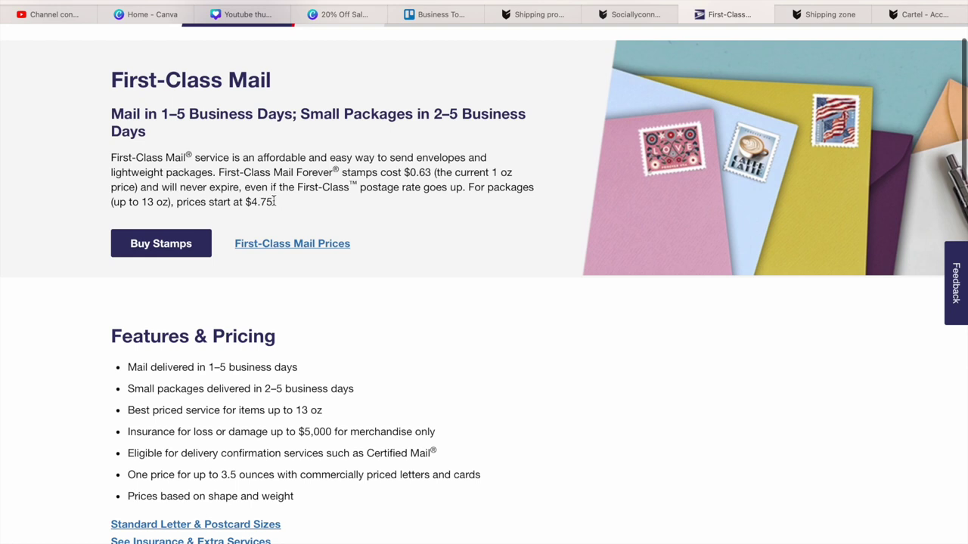
{"action": "left_click", "coordinate": [830, 14]}
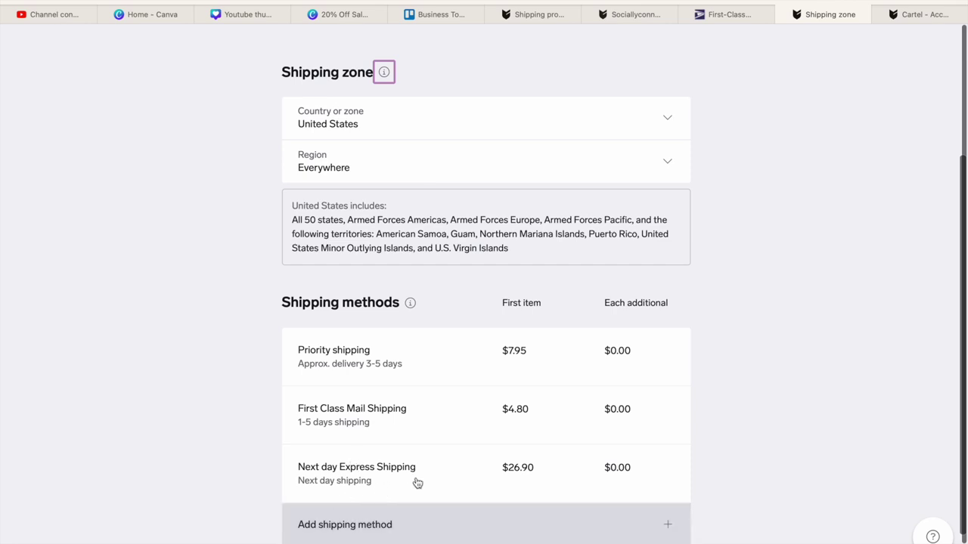
- Return to the USPS postage rates, showing First-Class Package Service from $4.75 ($3.59 commercial)
{"action": "left_click", "coordinate": [729, 14]}
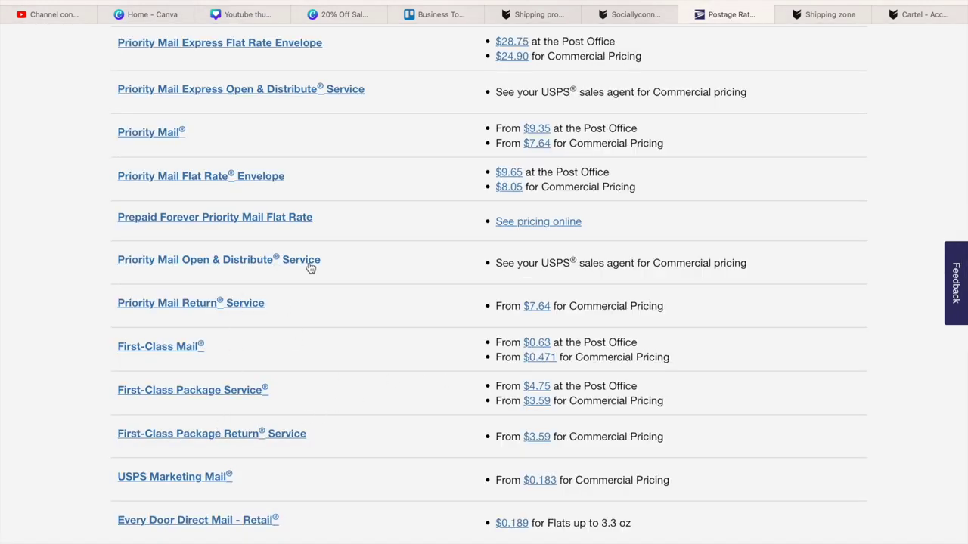
{"action": "scroll", "coordinate": [310, 267], "scroll_direction": "down", "scroll_amount": 4}
- Scan the Domestic Prices table and open Priority Mail Express, from $28.75 ($24.90 commercial)
{"action": "scroll", "coordinate": [484, 279], "scroll_direction": "down", "scroll_amount": 2}
{"action": "scroll", "coordinate": [484, 280], "scroll_direction": "up", "scroll_amount": 4}
{"action": "scroll", "coordinate": [484, 282], "scroll_direction": "up", "scroll_amount": 4}
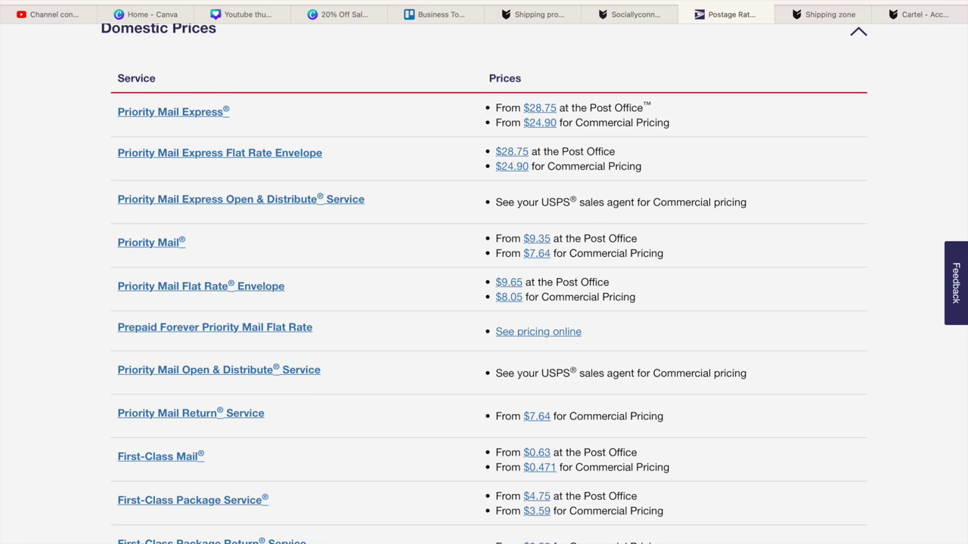
{"action": "scroll", "coordinate": [484, 303], "scroll_direction": "up", "scroll_amount": 2}
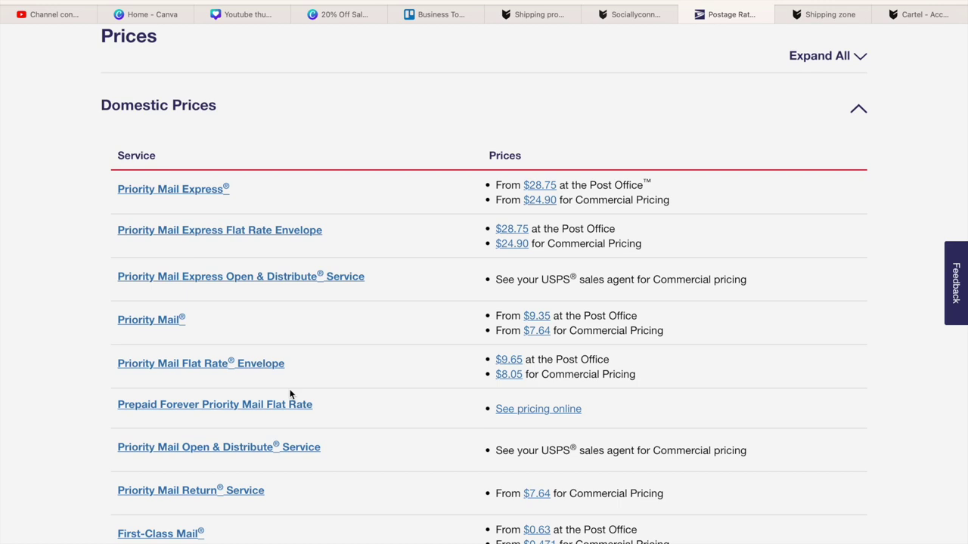
{"action": "scroll", "coordinate": [289, 394], "scroll_direction": "down", "scroll_amount": 1}
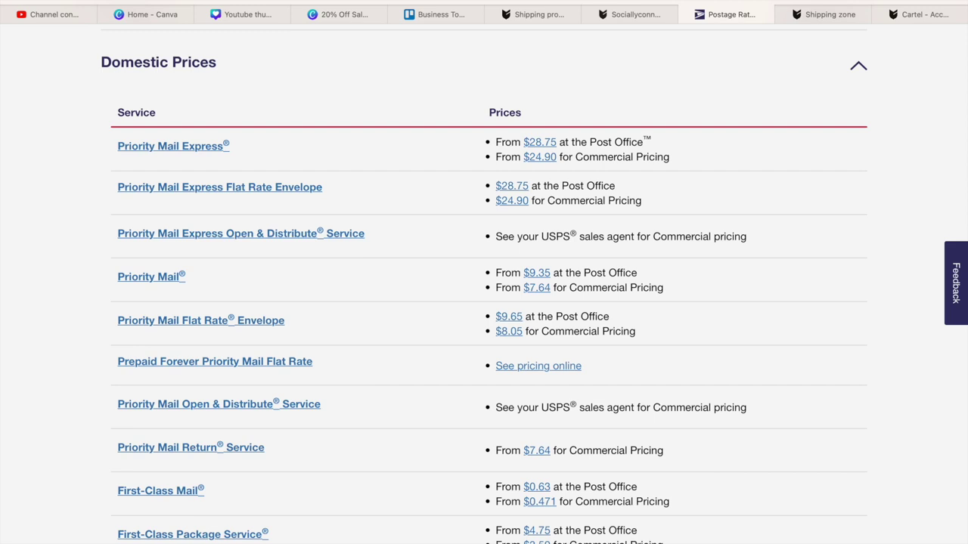
{"action": "scroll", "coordinate": [484, 303], "scroll_direction": "down", "scroll_amount": 1}
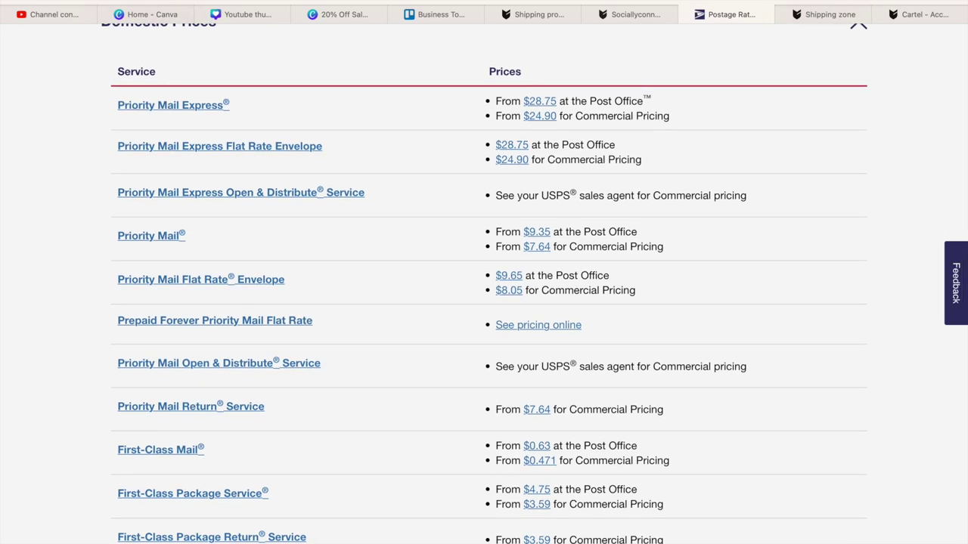
{"action": "scroll", "coordinate": [484, 302], "scroll_direction": "down", "scroll_amount": 10}
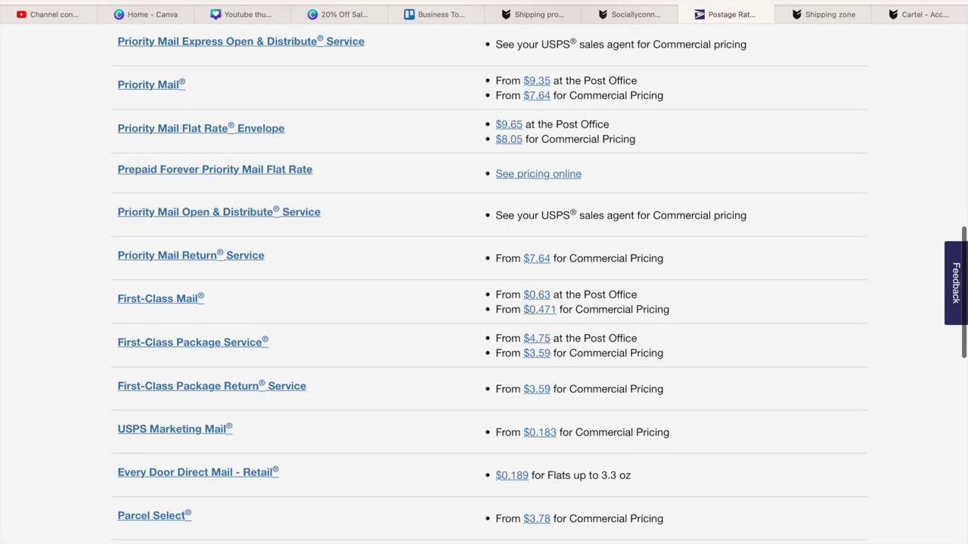
{"action": "scroll", "coordinate": [483, 302], "scroll_direction": "down", "scroll_amount": 5}
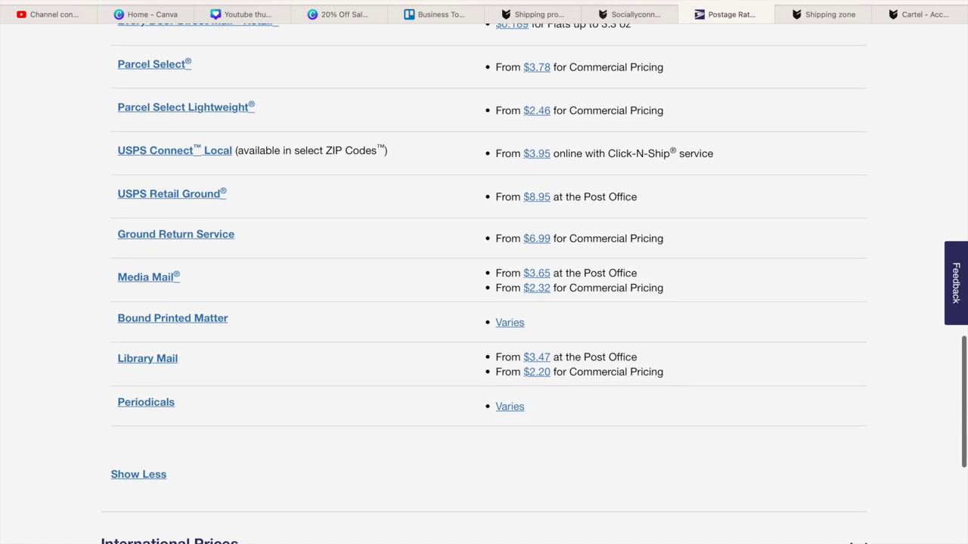
{"action": "scroll", "coordinate": [484, 303], "scroll_direction": "up", "scroll_amount": 7}
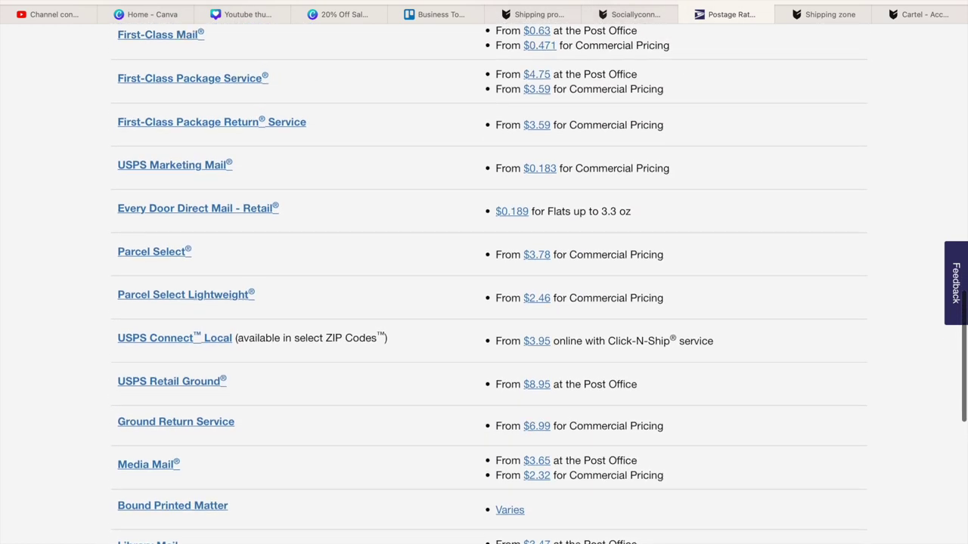
{"action": "scroll", "coordinate": [484, 302], "scroll_direction": "up", "scroll_amount": 6}
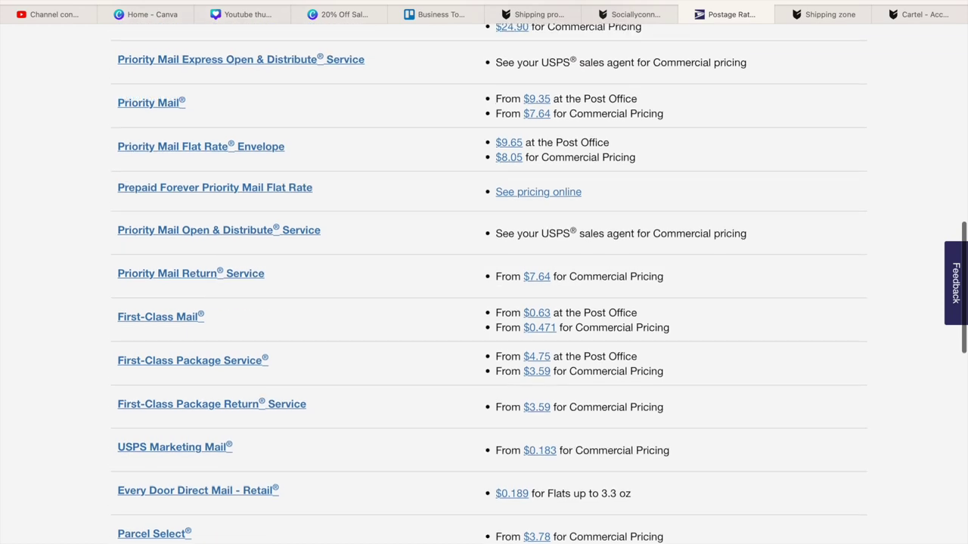
{"action": "scroll", "coordinate": [139, 449], "scroll_direction": "up", "scroll_amount": 4}
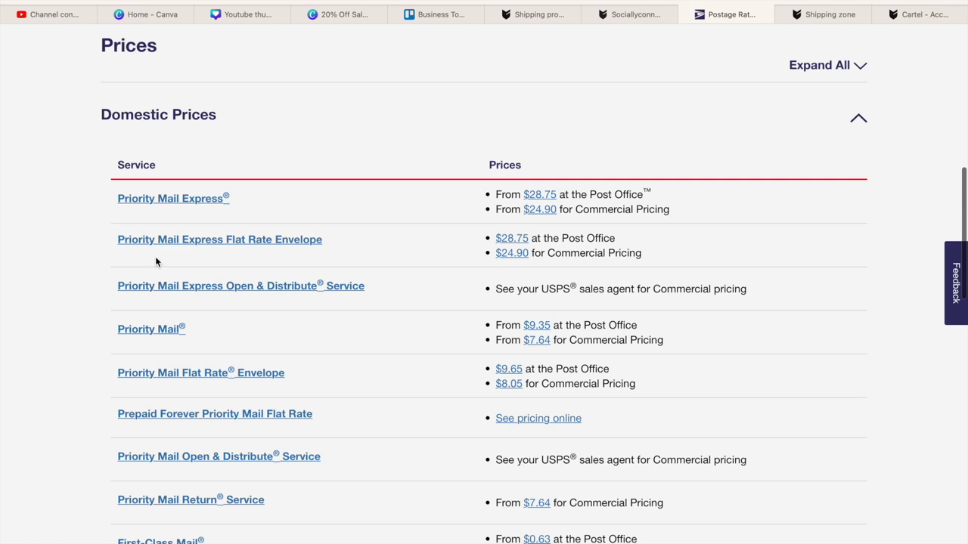
{"action": "scroll", "coordinate": [157, 234], "scroll_direction": "down", "scroll_amount": 1}
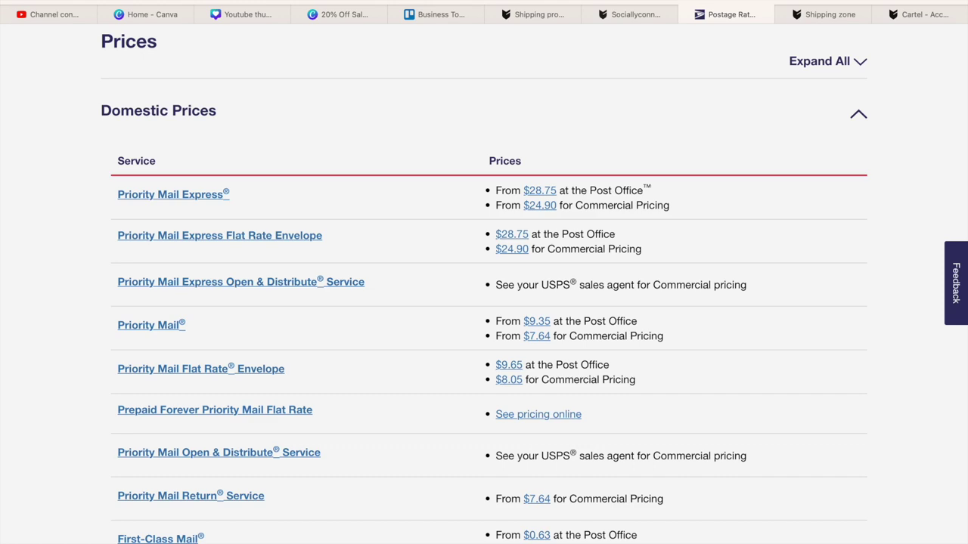
{"action": "scroll", "coordinate": [479, 530], "scroll_direction": "down", "scroll_amount": 5}
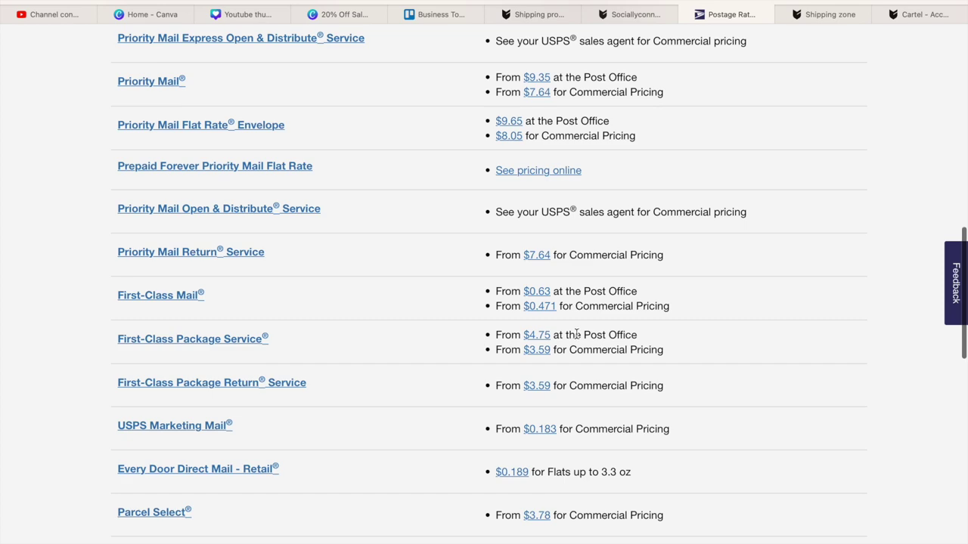
{"action": "scroll", "coordinate": [411, 239], "scroll_direction": "up", "scroll_amount": 4}
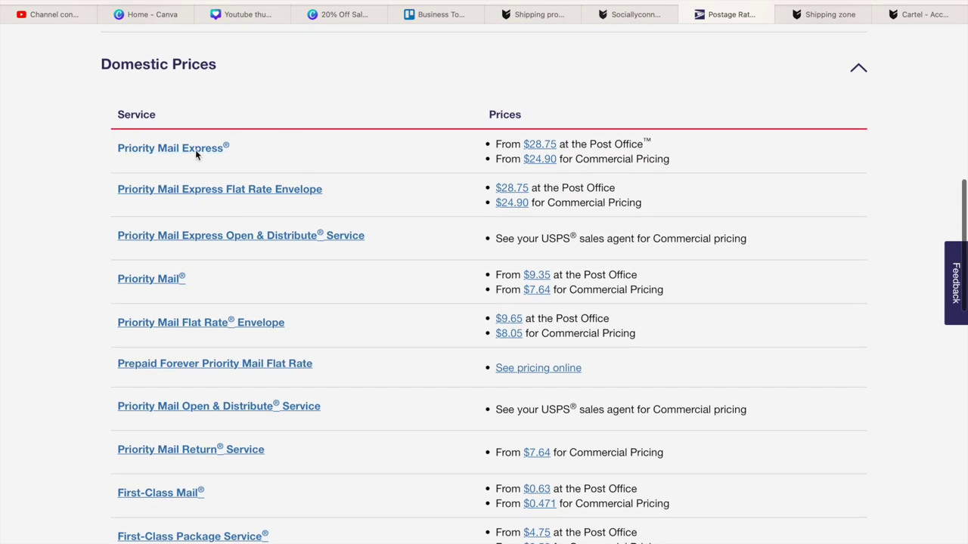
{"action": "left_click", "coordinate": [195, 150]}
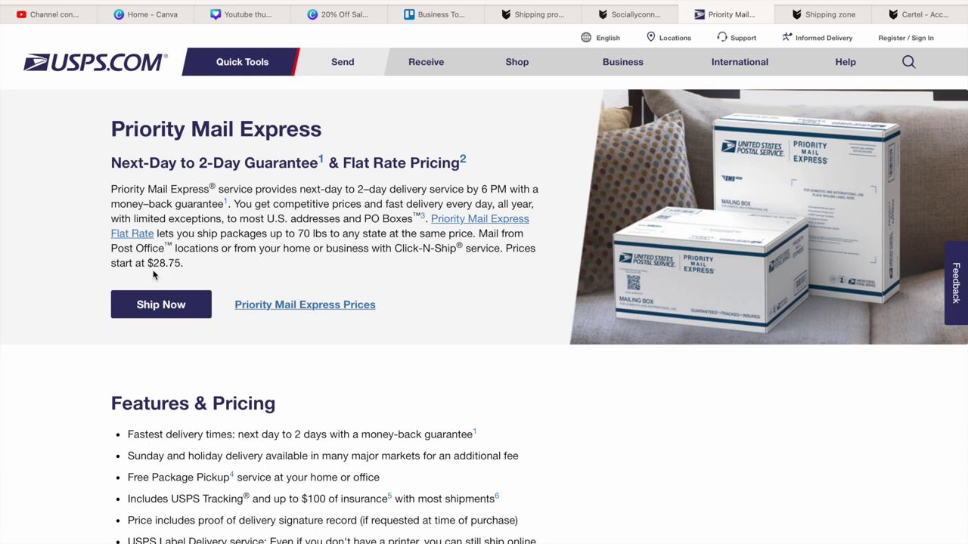
- Compare USPS Priority Mail Express with the shop's Next day Express method at $26.90
{"action": "left_click", "coordinate": [841, 15]}
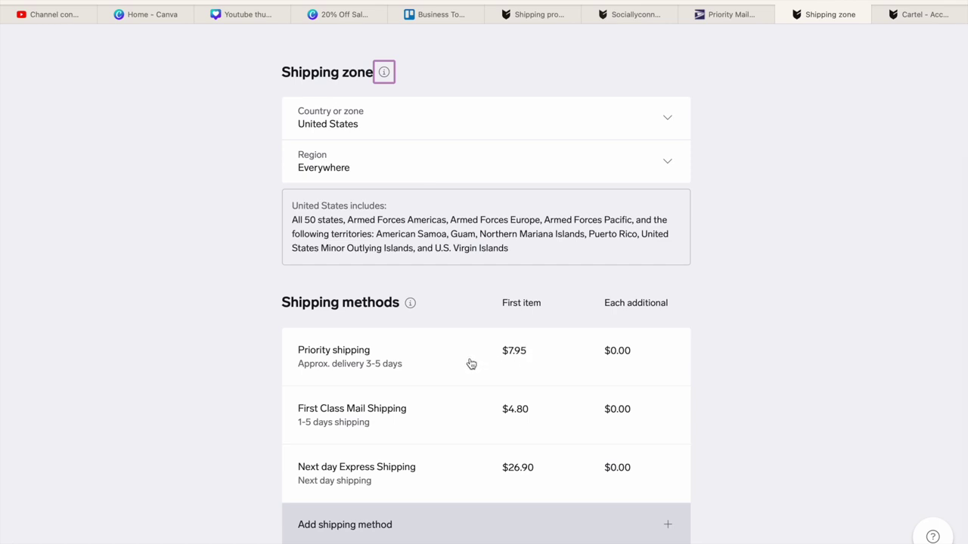
{"action": "left_click", "coordinate": [752, 15]}
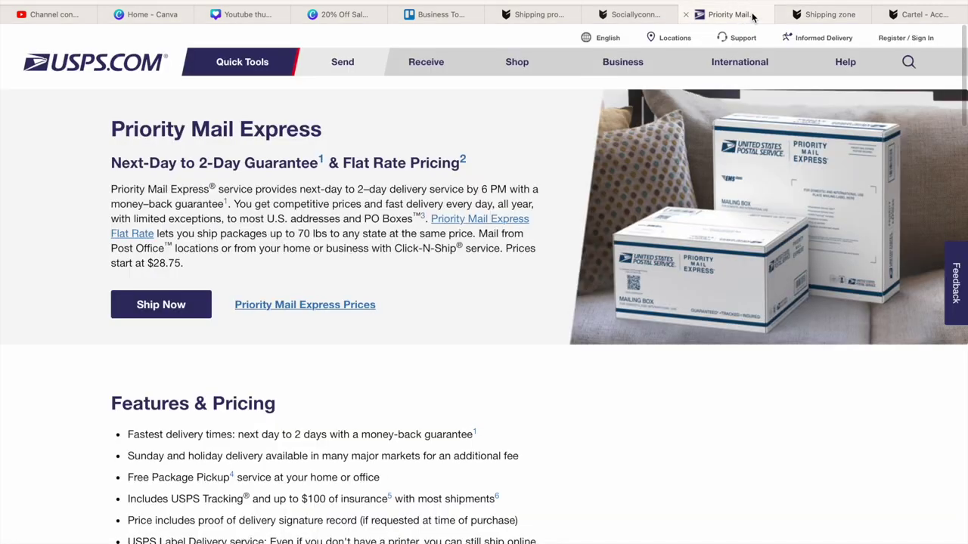
{"action": "left_click", "coordinate": [826, 16]}
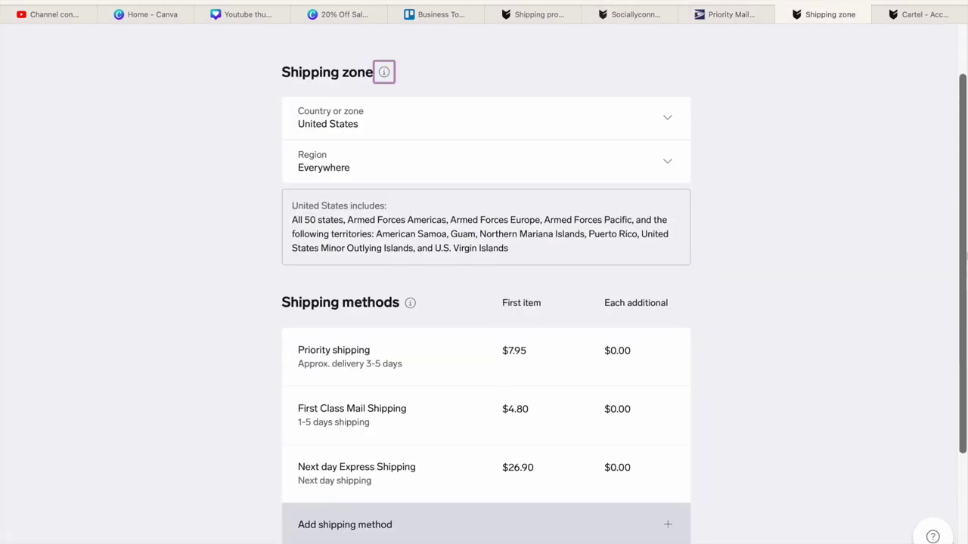
{"action": "scroll", "coordinate": [812, 512], "scroll_direction": "down", "scroll_amount": 1}
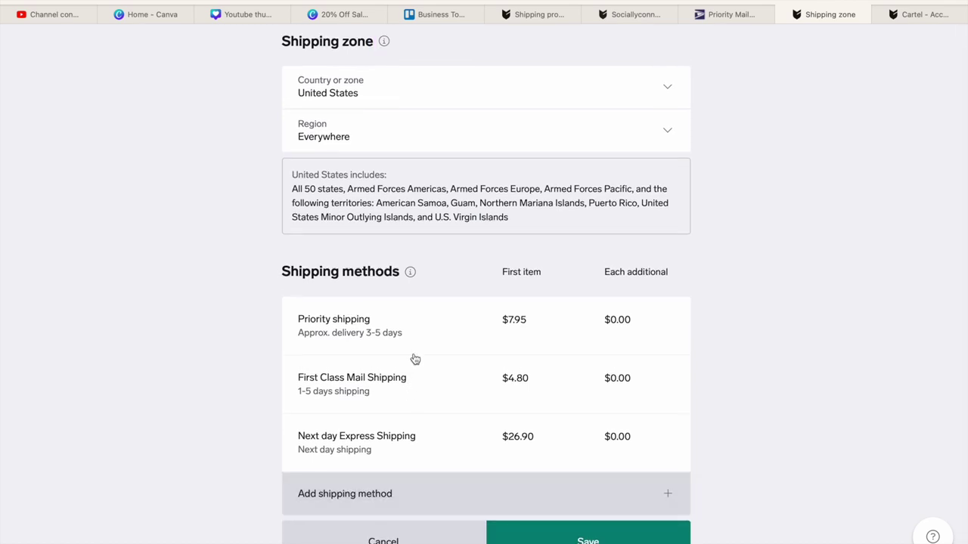
- Open the Priority shipping method for editing, then reopen USPS Priority Mail (1-3 days, from $9.35)
{"action": "left_click", "coordinate": [473, 318]}
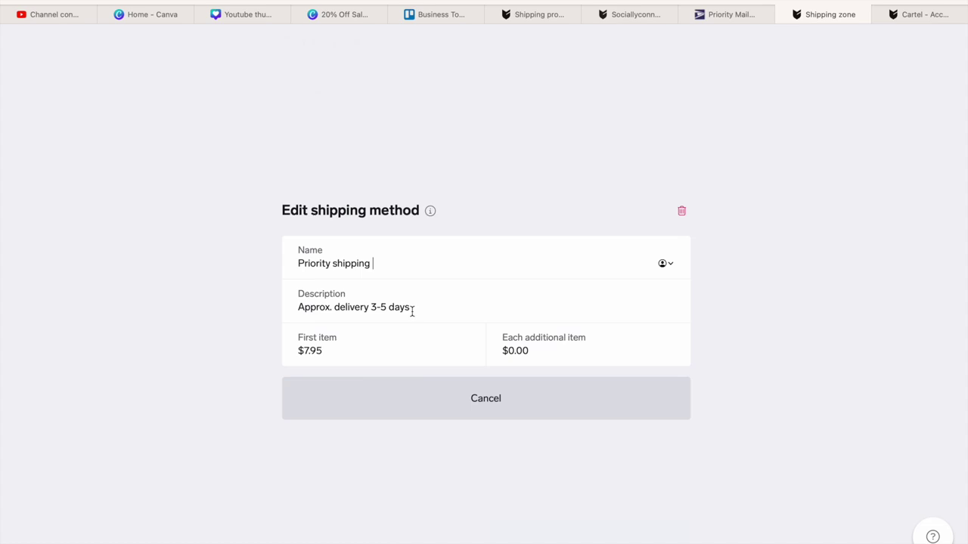
{"action": "left_click", "coordinate": [338, 346]}
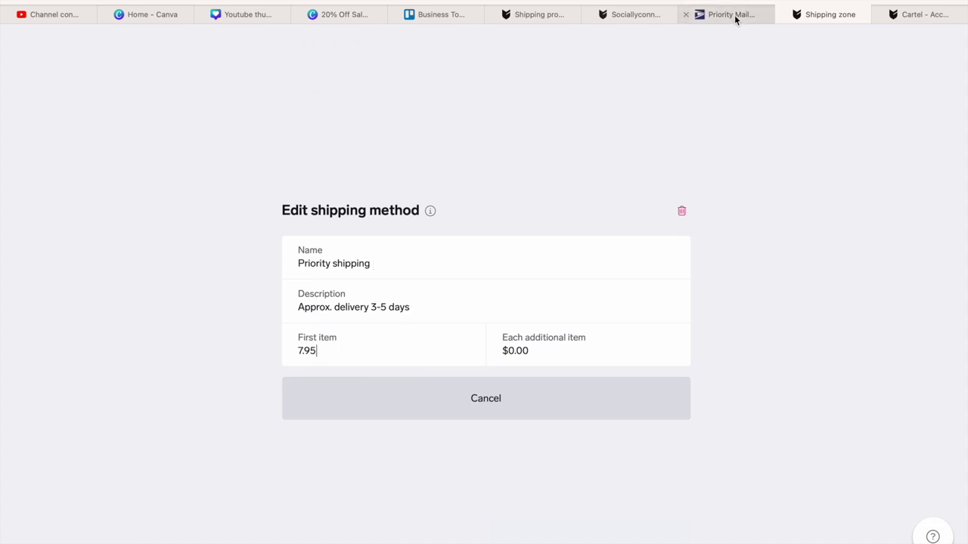
{"action": "left_click", "coordinate": [734, 14]}
{"action": "mouse_move", "coordinate": [290, 70]}
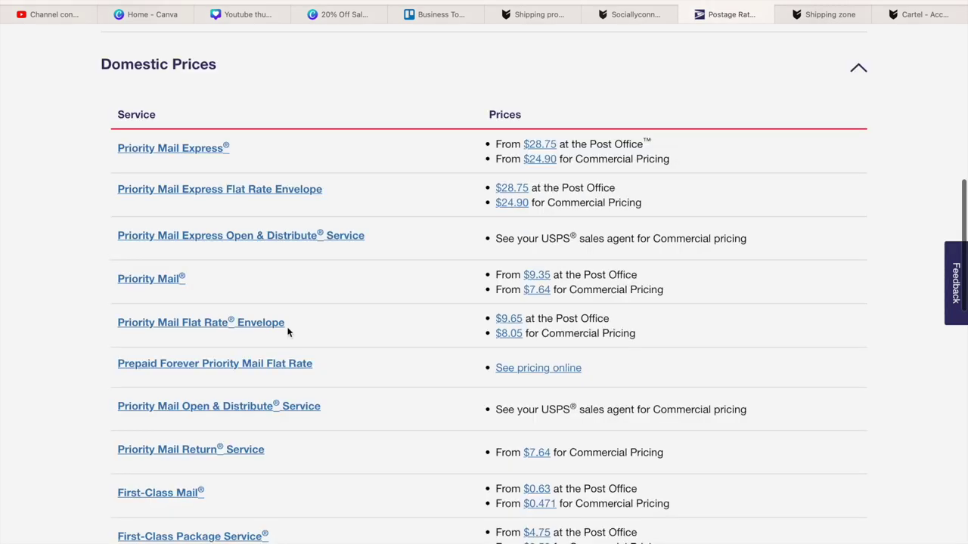
{"action": "scroll", "coordinate": [965, 296], "scroll_direction": "up", "scroll_amount": 5}
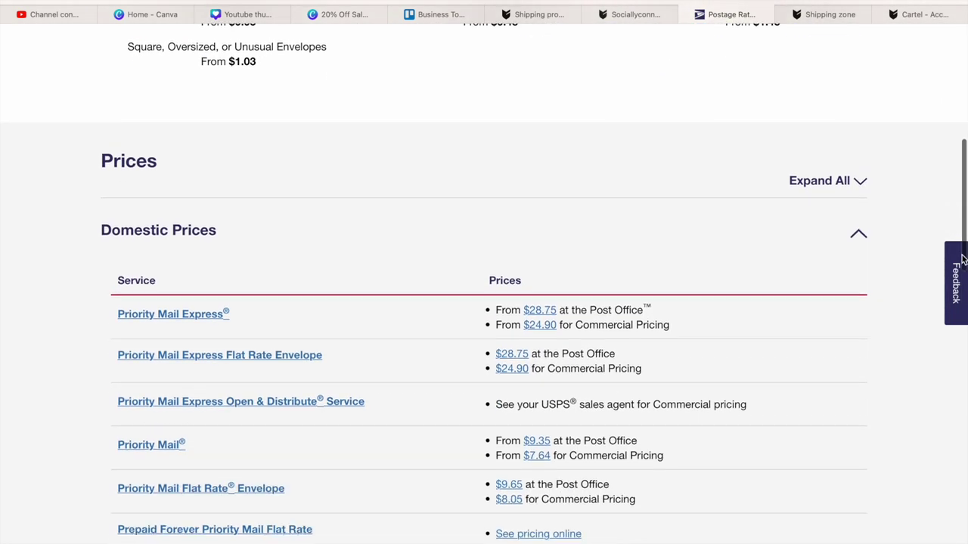
{"action": "left_click_drag", "start_coordinate": [963, 258], "coordinate": [955, 340]}
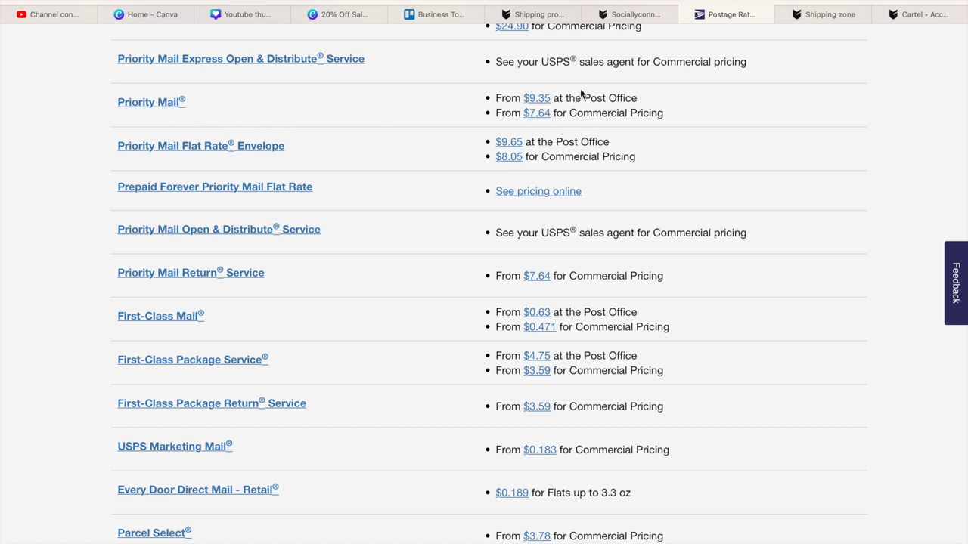
{"action": "left_click", "coordinate": [179, 112]}
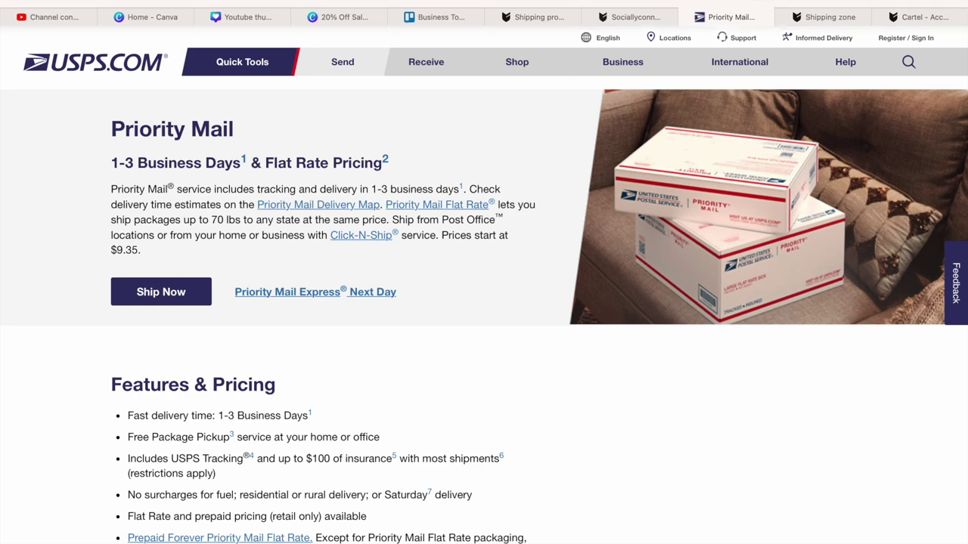
- Change the Priority shipping method's first-item price from $7.95 to $9.35
{"action": "left_click", "coordinate": [827, 29]}
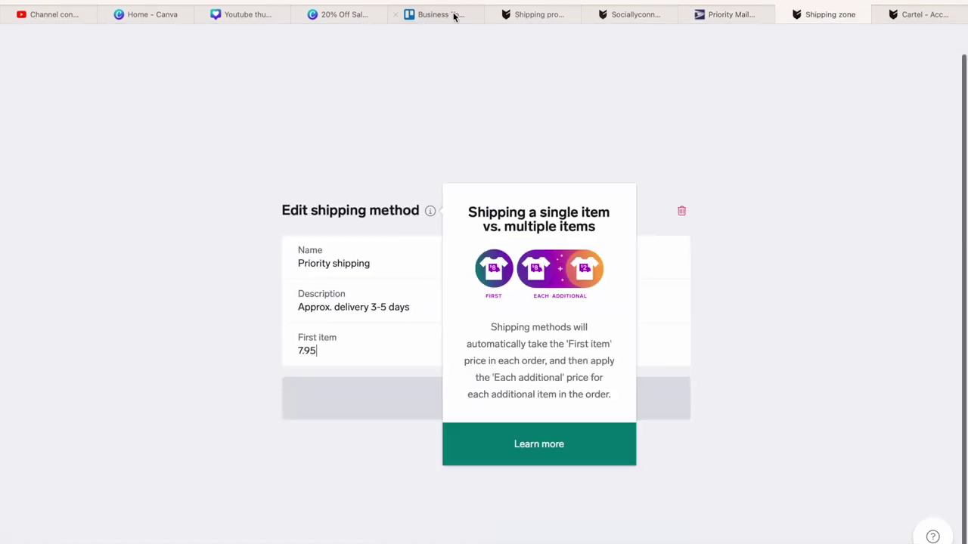
{"action": "left_click", "coordinate": [725, 24]}
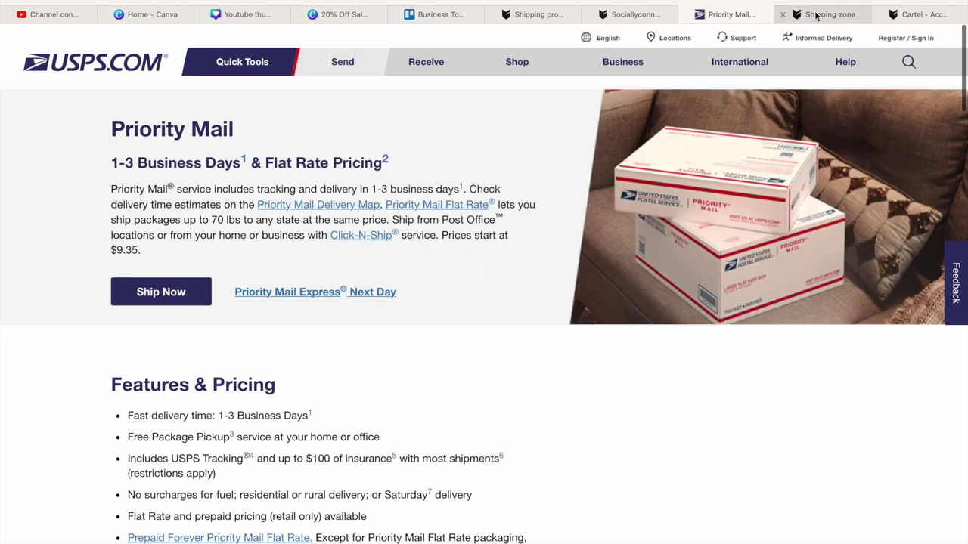
{"action": "left_click", "coordinate": [816, 15]}
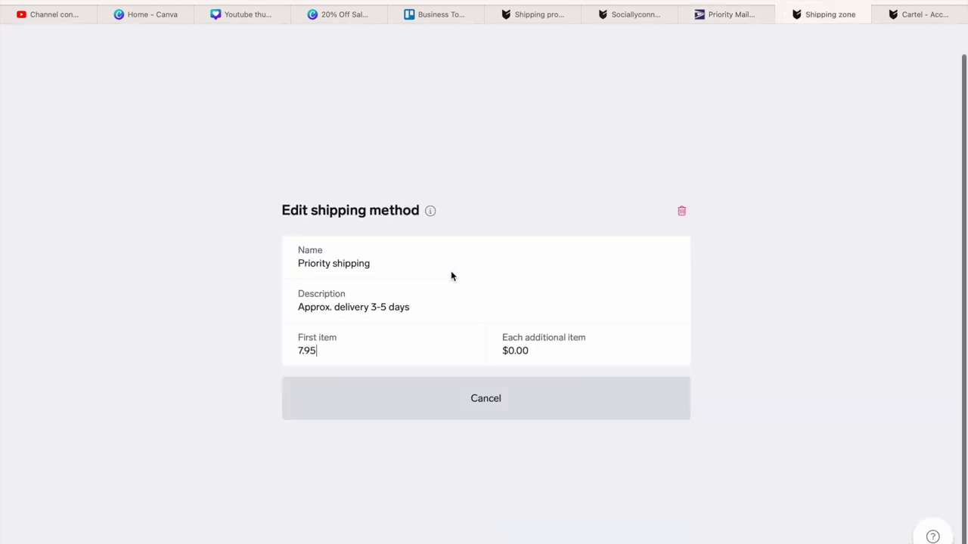
{"action": "left_click", "coordinate": [326, 351]}
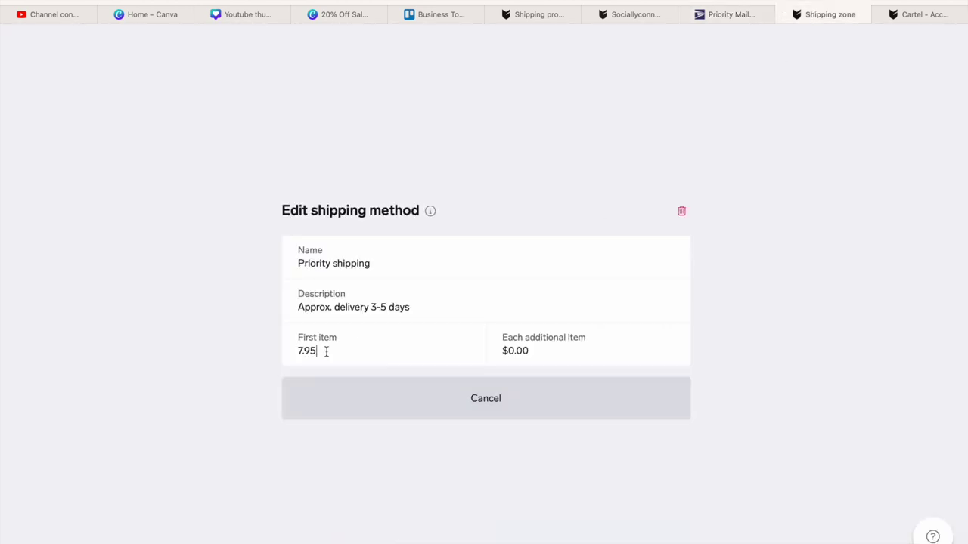
{"action": "key", "text": "BackSpace"}
{"action": "key", "text": "BackSpace"}
{"action": "key", "text": "BackSpace"}
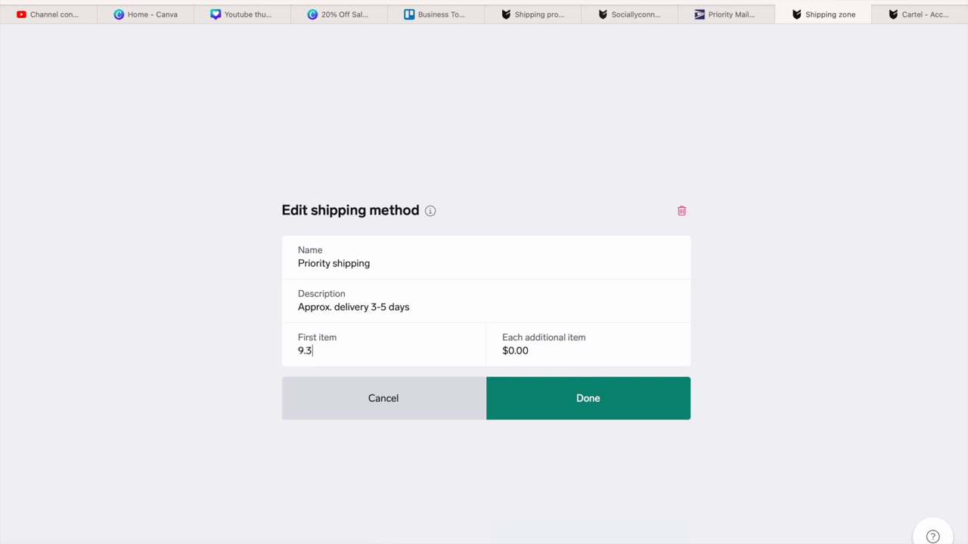
{"action": "left_click", "coordinate": [302, 368]}
{"action": "left_click", "coordinate": [748, 15]}
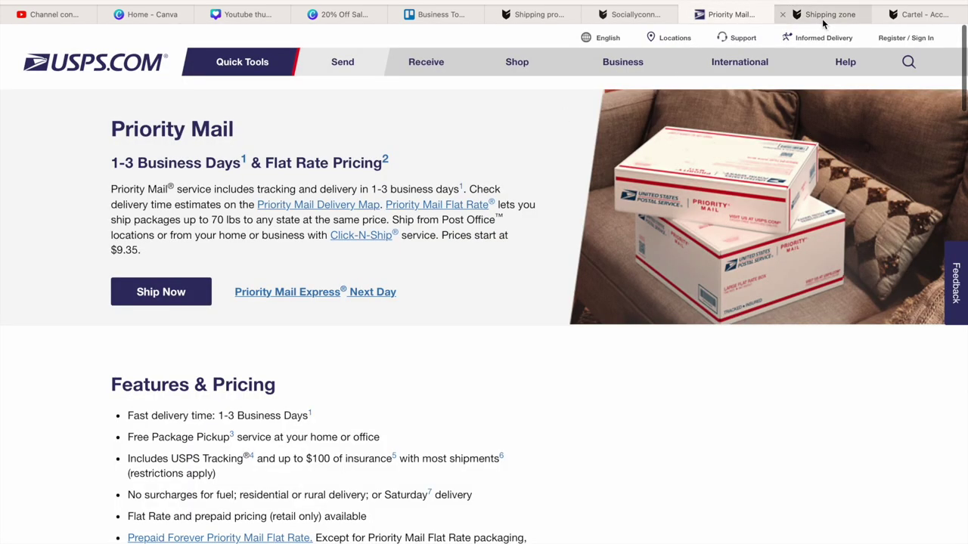
{"action": "left_click", "coordinate": [826, 16]}
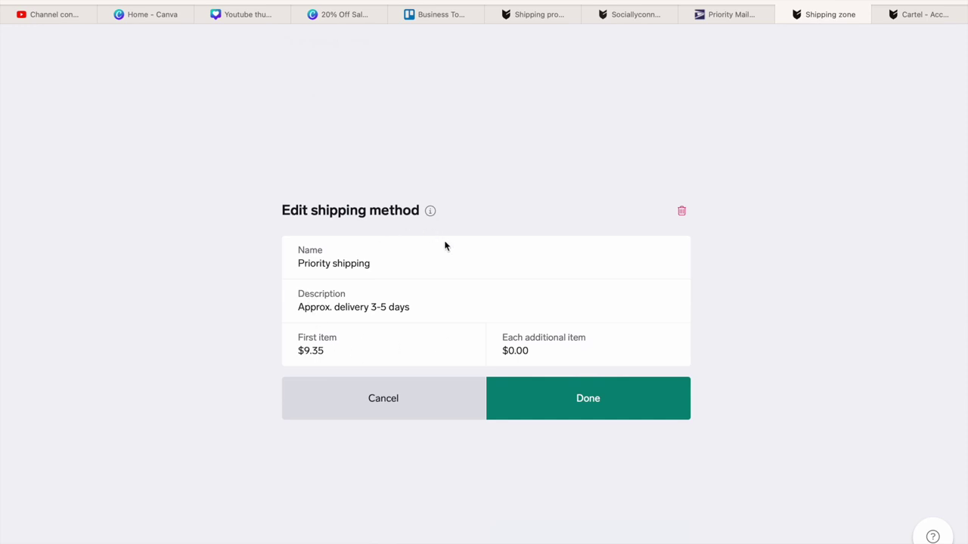
- Check the first-versus-additional item pricing note, then save the Priority method at $9.35
{"action": "left_click", "coordinate": [430, 210]}
{"action": "left_click", "coordinate": [414, 165]}
{"action": "left_click", "coordinate": [549, 397]}
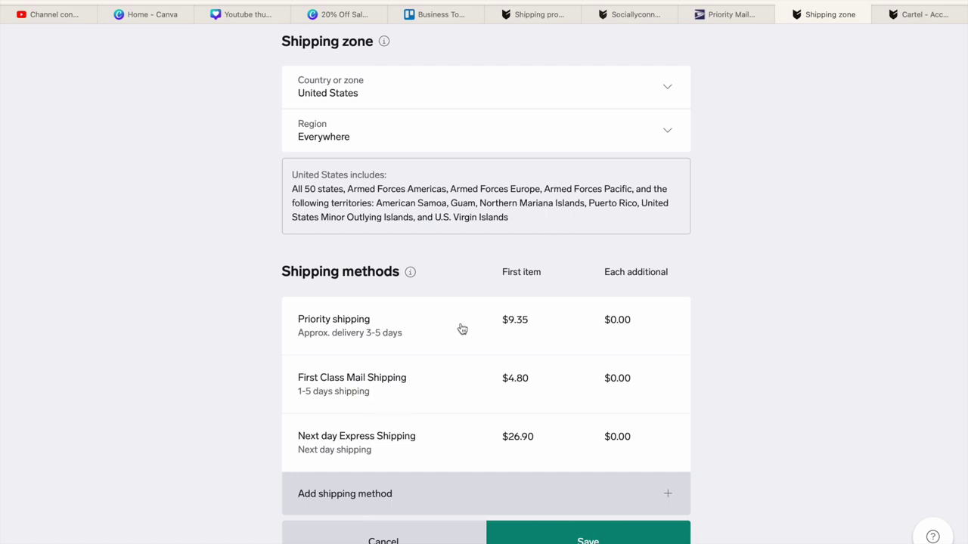
- Change Priority's description to 'Approx. delivery 1 to 3 business days' and save the shipping zone
{"action": "left_click", "coordinate": [399, 330]}
{"action": "left_click", "coordinate": [414, 311]}
{"action": "left_click", "coordinate": [386, 307]}
{"action": "key", "text": "BackSpace"}
{"action": "key", "text": "BackSpace"}
{"action": "key", "text": "BackSpace"}
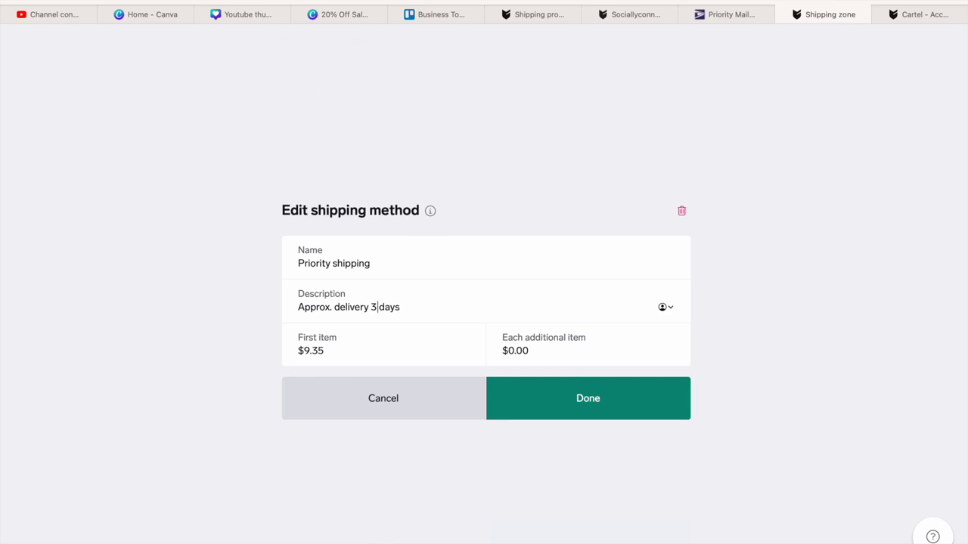
{"action": "type", "text": "1 to 3"}
{"action": "left_click", "coordinate": [735, 29]}
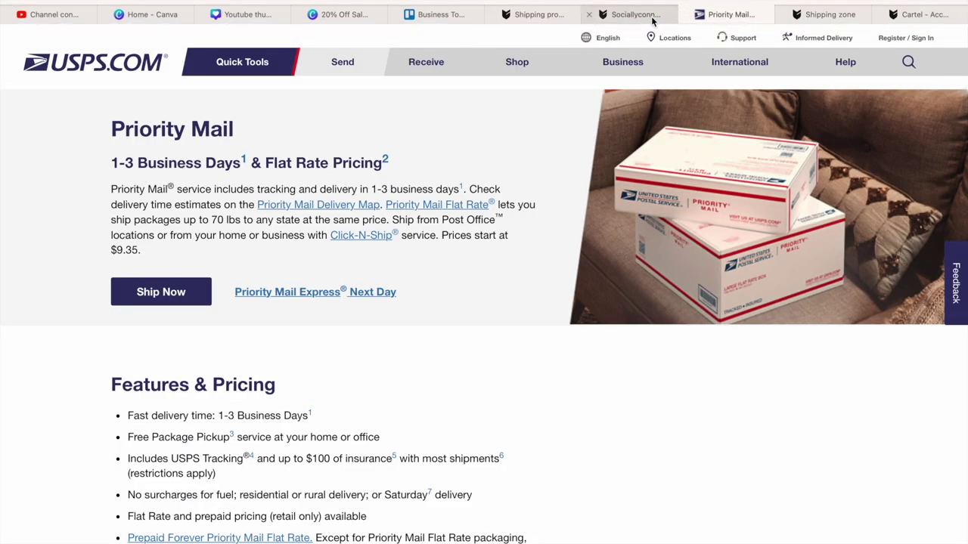
{"action": "left_click", "coordinate": [829, 17]}
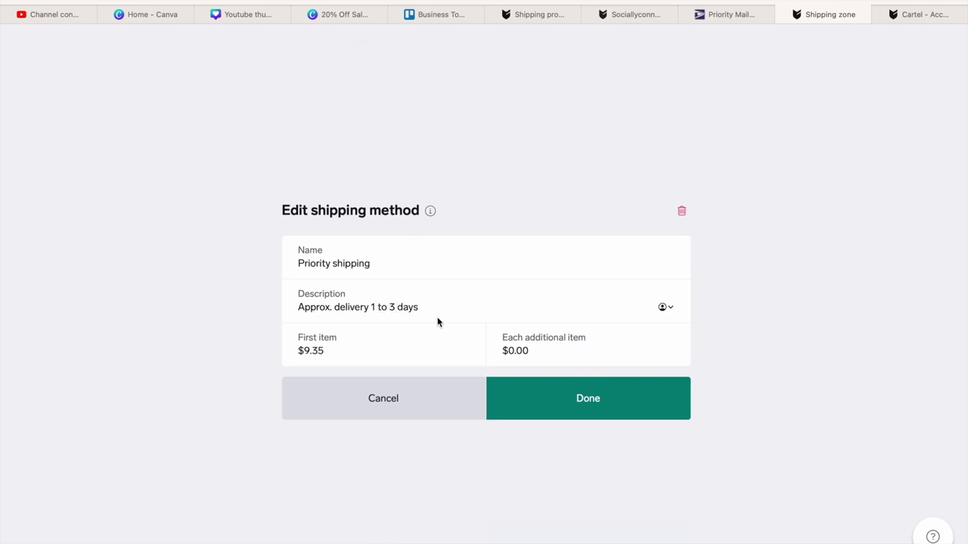
{"action": "type", "text": "business"}
{"action": "left_click", "coordinate": [475, 307]}
{"action": "left_click", "coordinate": [568, 399]}
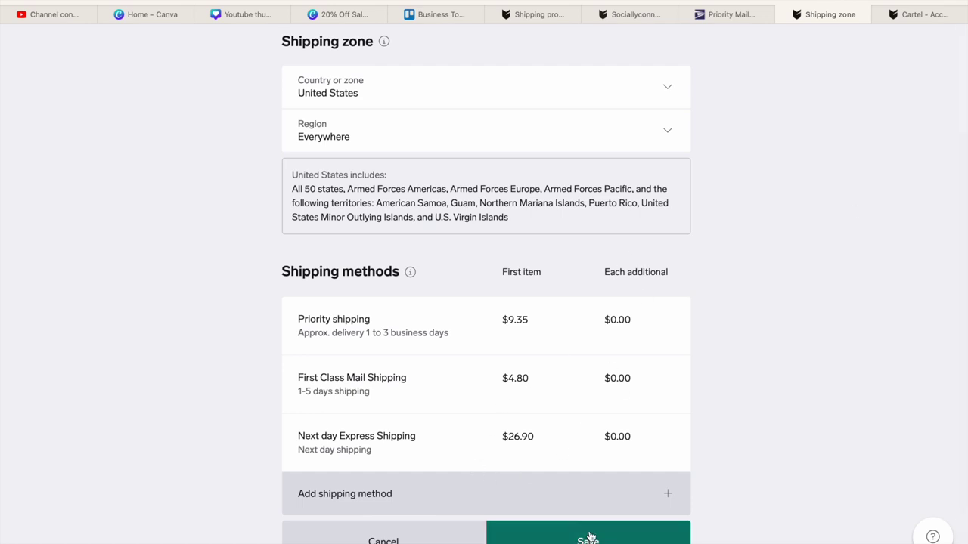
{"action": "left_click", "coordinate": [556, 540]}
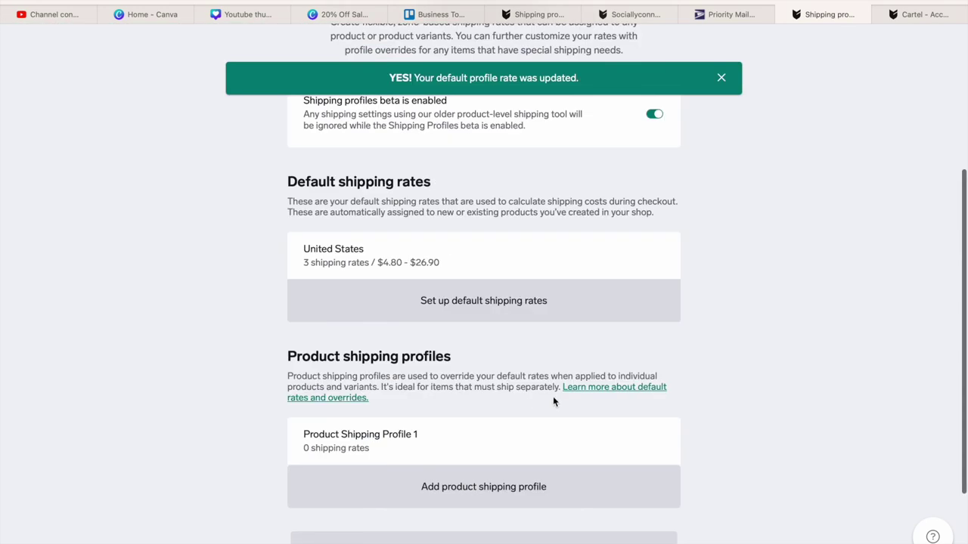
- Switch to the second shop's Shipping profiles page and move its tab beside the Priority Mail tab
{"action": "scroll", "coordinate": [483, 303], "scroll_direction": "down", "scroll_amount": 2}
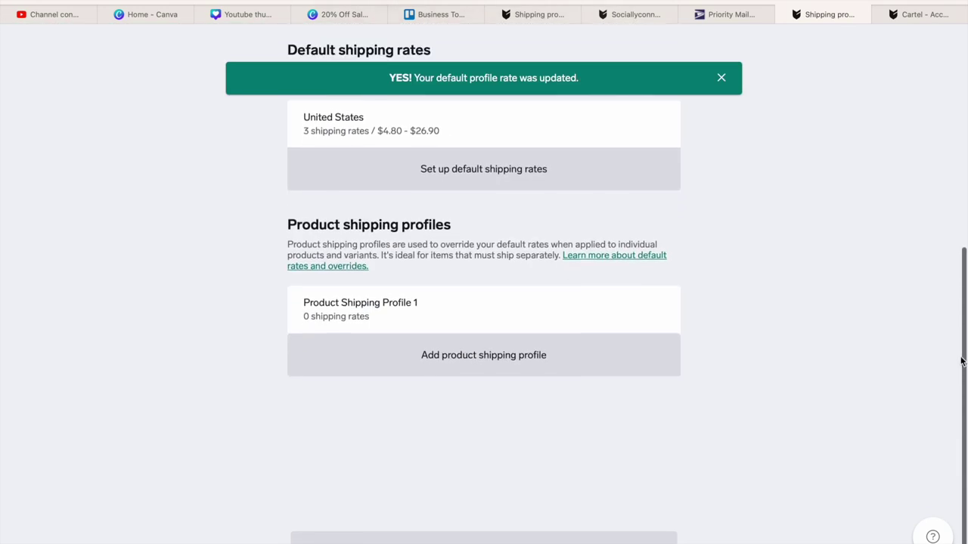
{"action": "scroll", "coordinate": [484, 302], "scroll_direction": "up", "scroll_amount": 4}
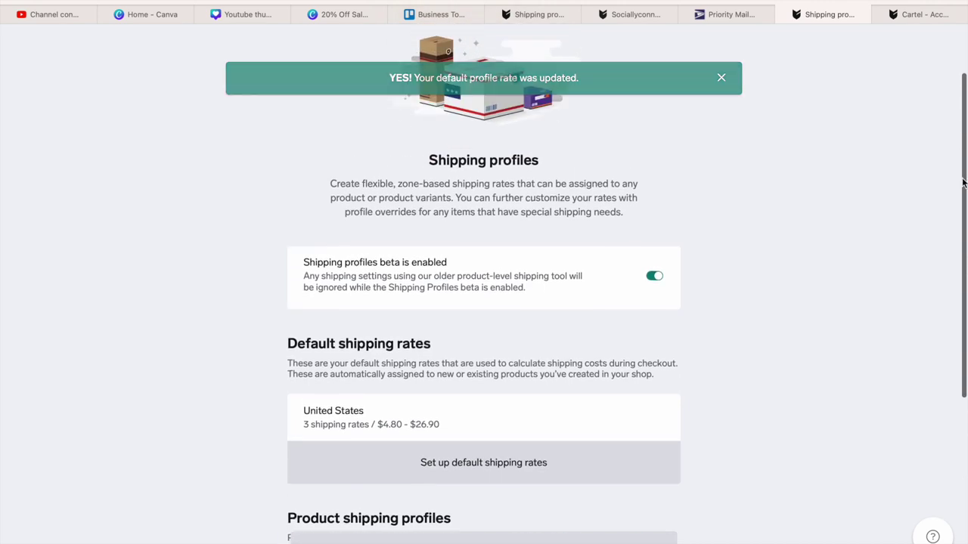
{"action": "scroll", "coordinate": [938, 315], "scroll_direction": "down", "scroll_amount": 4}
{"action": "scroll", "coordinate": [938, 316], "scroll_direction": "up", "scroll_amount": 3}
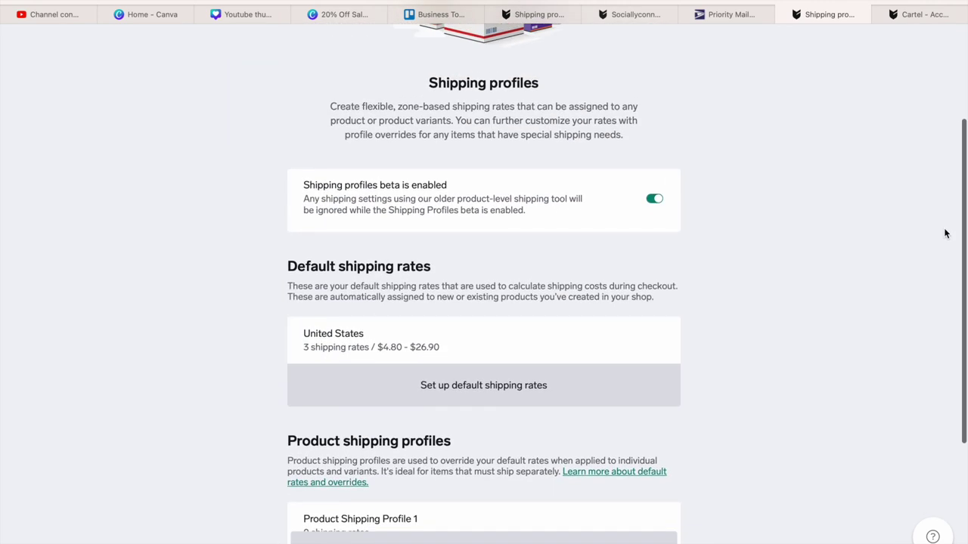
{"action": "left_click", "coordinate": [635, 14]}
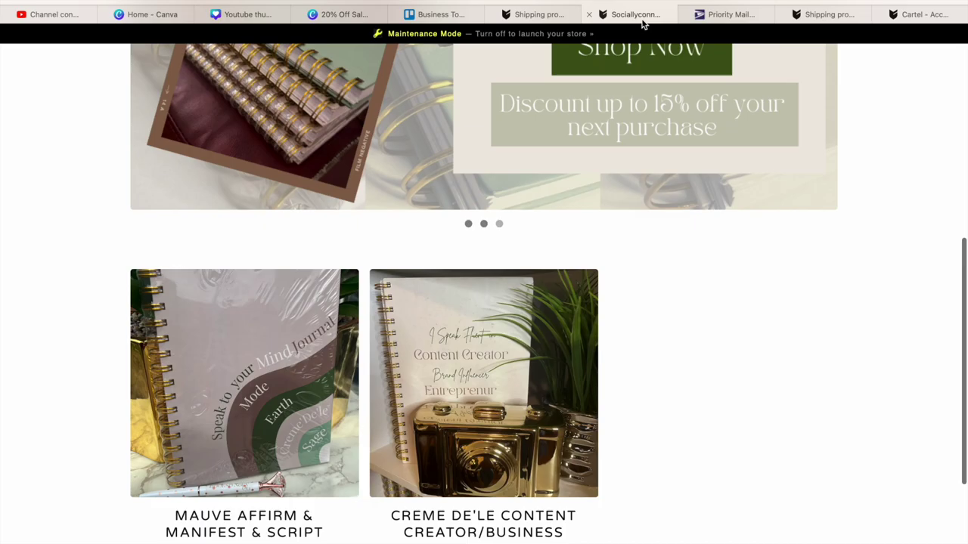
{"action": "left_click", "coordinate": [551, 16]}
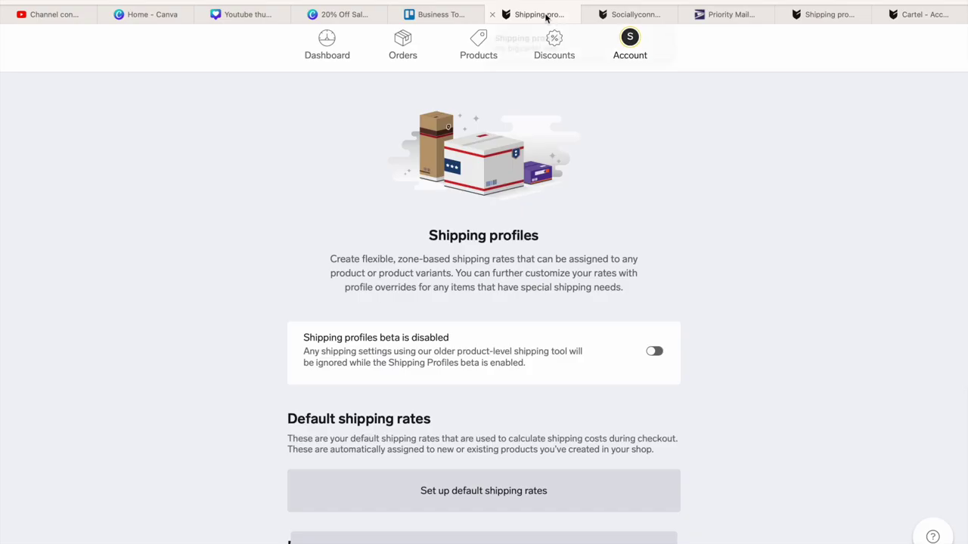
{"action": "left_click_drag", "start_coordinate": [566, 16], "coordinate": [745, 12]}
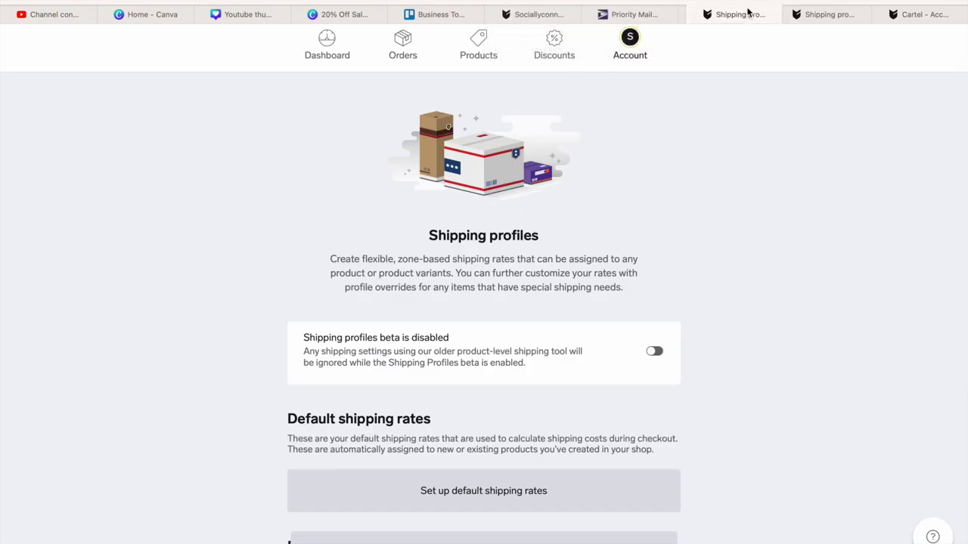
{"action": "scroll", "coordinate": [771, 272], "scroll_direction": "down", "scroll_amount": 5}
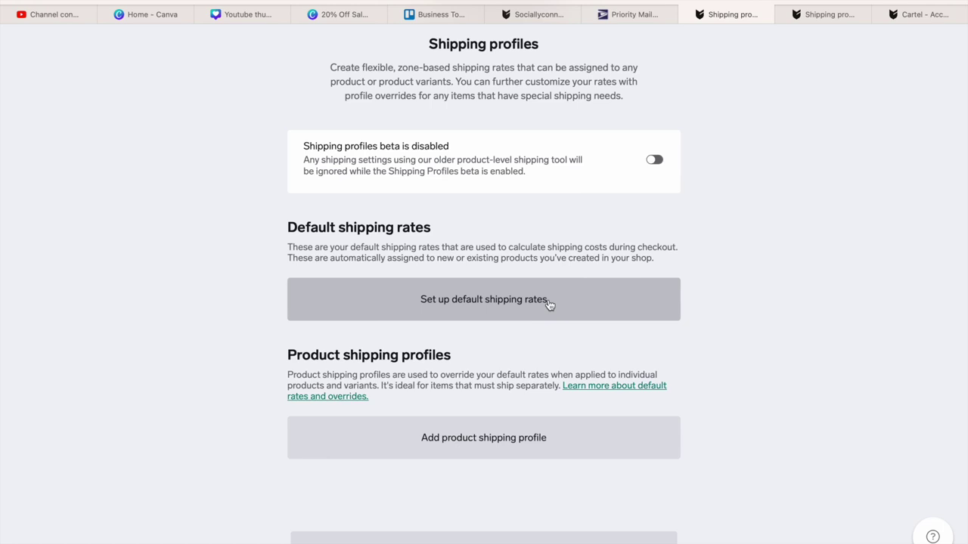
- Start setting up default shipping rates with United States as the shipping zone
{"action": "left_click", "coordinate": [463, 303]}
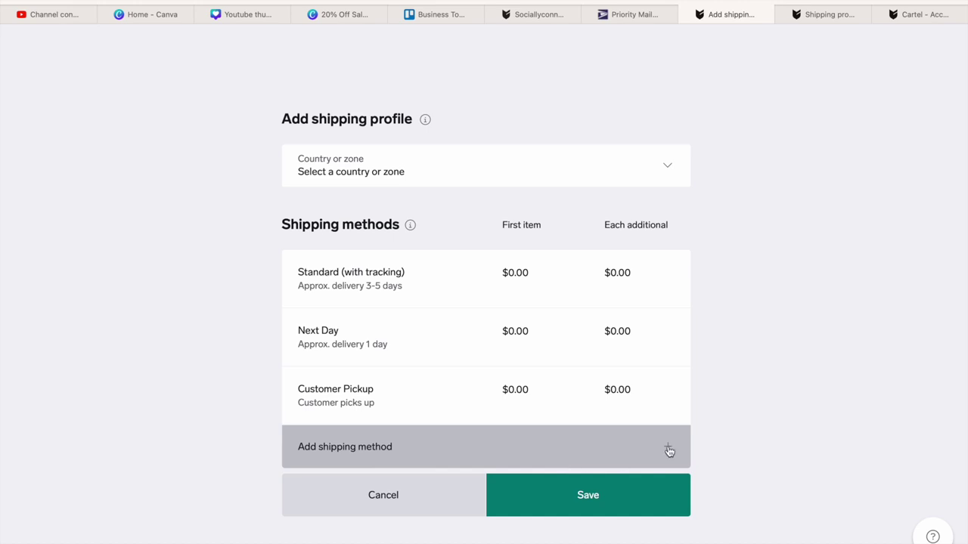
{"action": "left_click", "coordinate": [667, 166]}
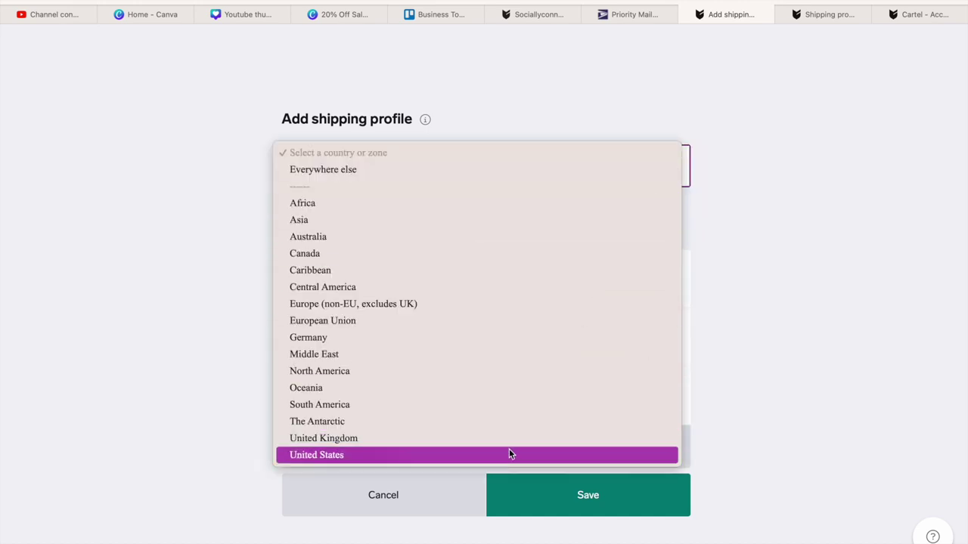
{"action": "left_click", "coordinate": [509, 454]}
{"action": "scroll", "coordinate": [509, 453], "scroll_direction": "down", "scroll_amount": 1}
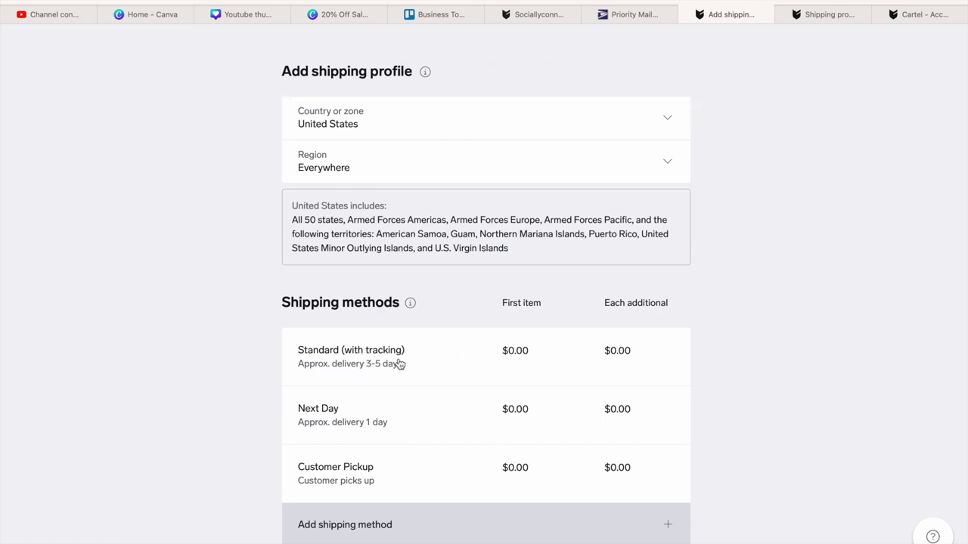
{"action": "scroll", "coordinate": [399, 366], "scroll_direction": "down", "scroll_amount": 1}
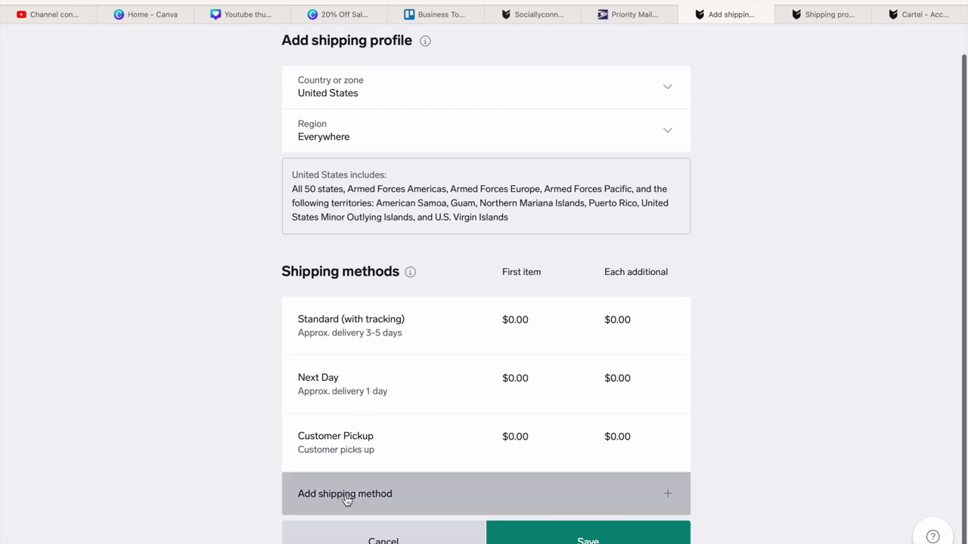
- Dismiss the 'already exists' warning, discard the blank shipping method and return to Shipping profiles
{"action": "left_click", "coordinate": [669, 498]}
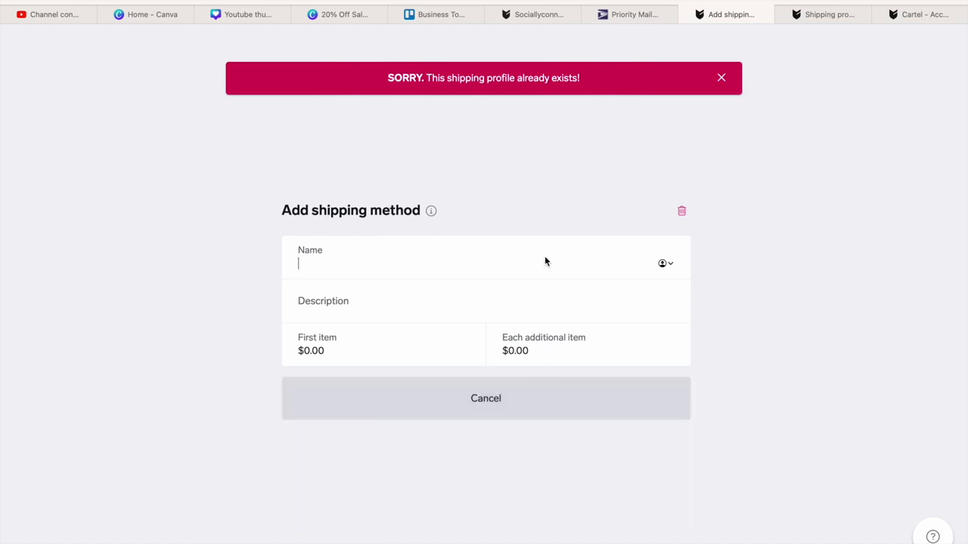
{"action": "left_click", "coordinate": [718, 78]}
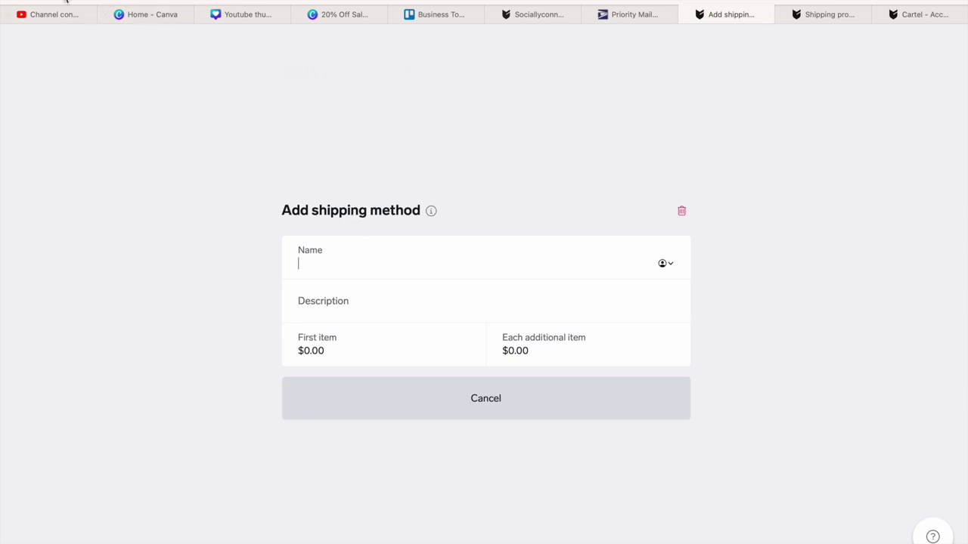
{"action": "left_click", "coordinate": [682, 212]}
{"action": "key", "text": "super+bracketleft"}
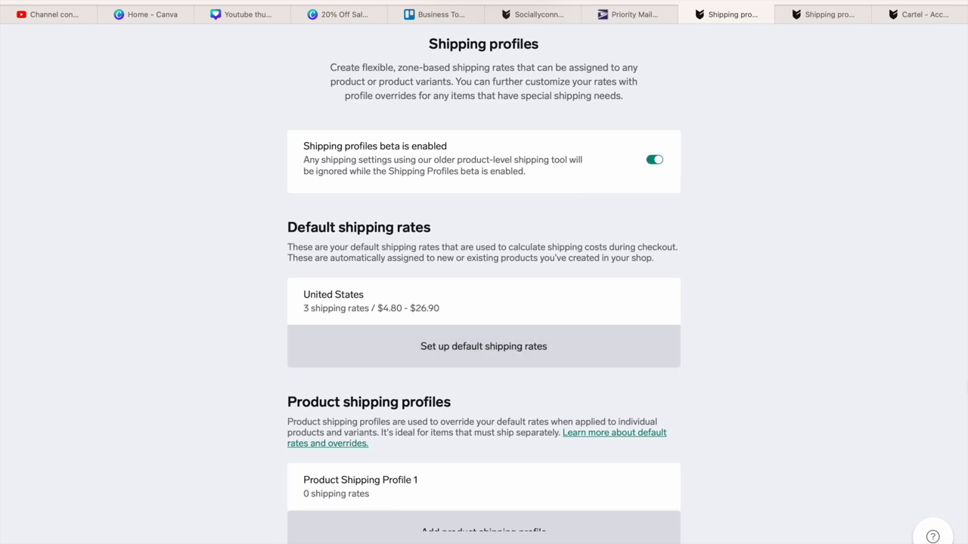
- Rearrange the open Shipping profiles tabs and compare them with the first shop's account page
{"action": "scroll", "coordinate": [484, 302], "scroll_direction": "up", "scroll_amount": 5}
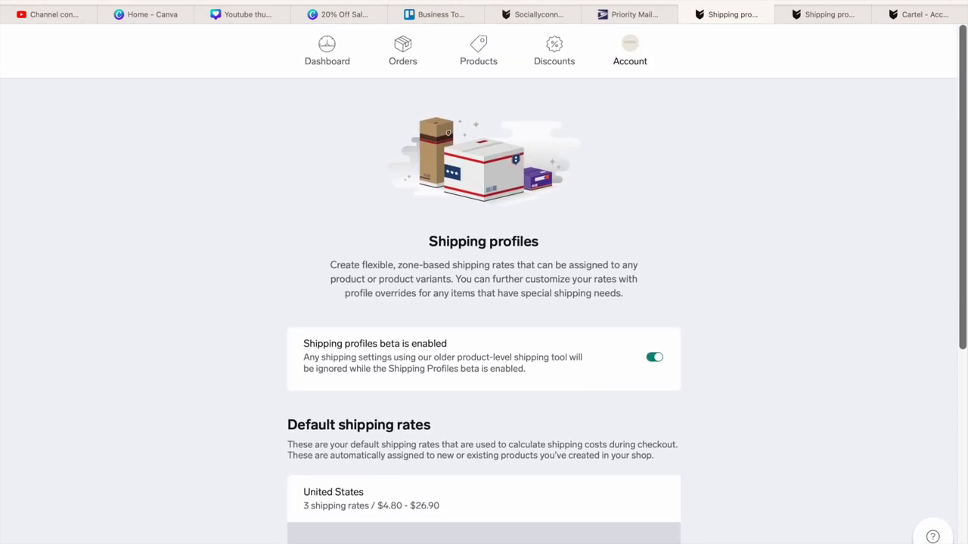
{"action": "scroll", "coordinate": [923, 35], "scroll_direction": "down", "scroll_amount": 3}
{"action": "left_click_drag", "start_coordinate": [862, 23], "coordinate": [635, 15]}
{"action": "left_click", "coordinate": [838, 18]}
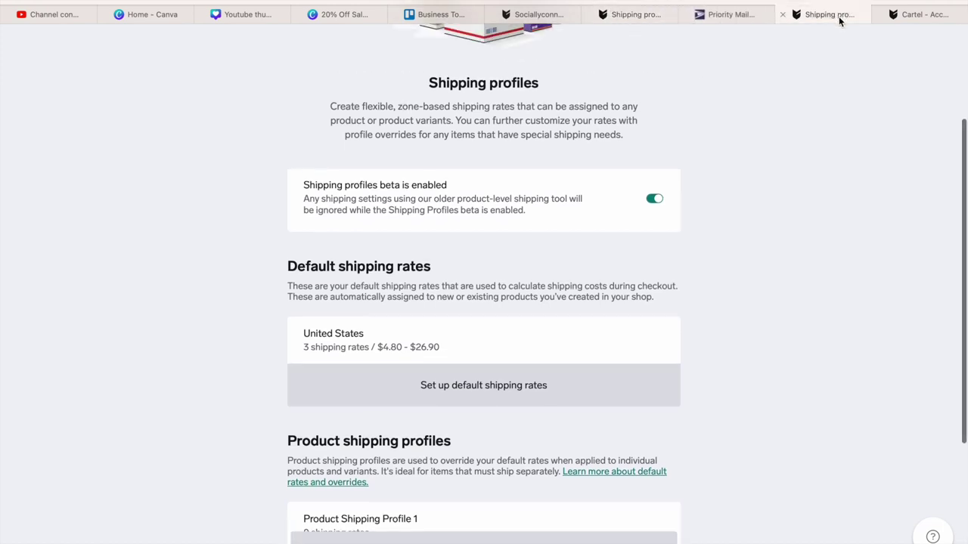
{"action": "left_click", "coordinate": [637, 18]}
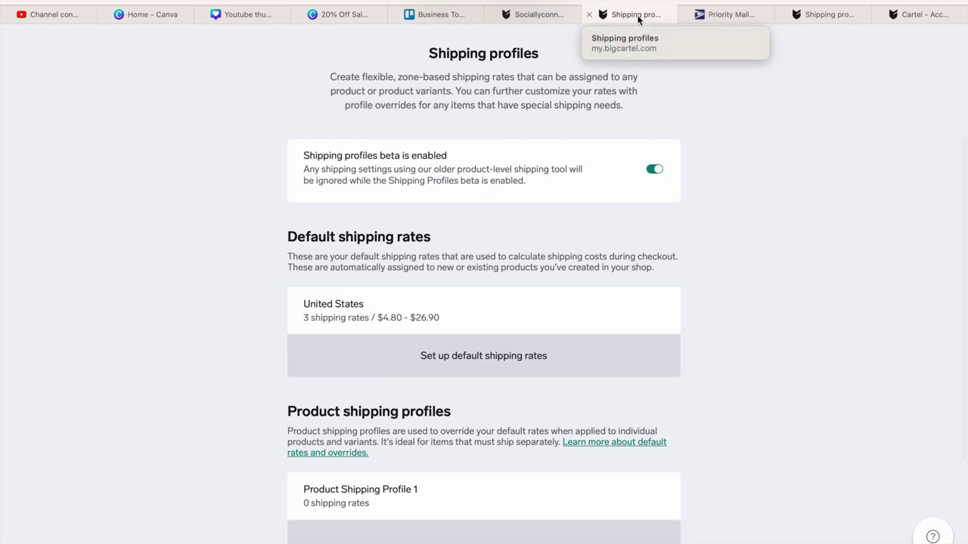
{"action": "left_click", "coordinate": [817, 15]}
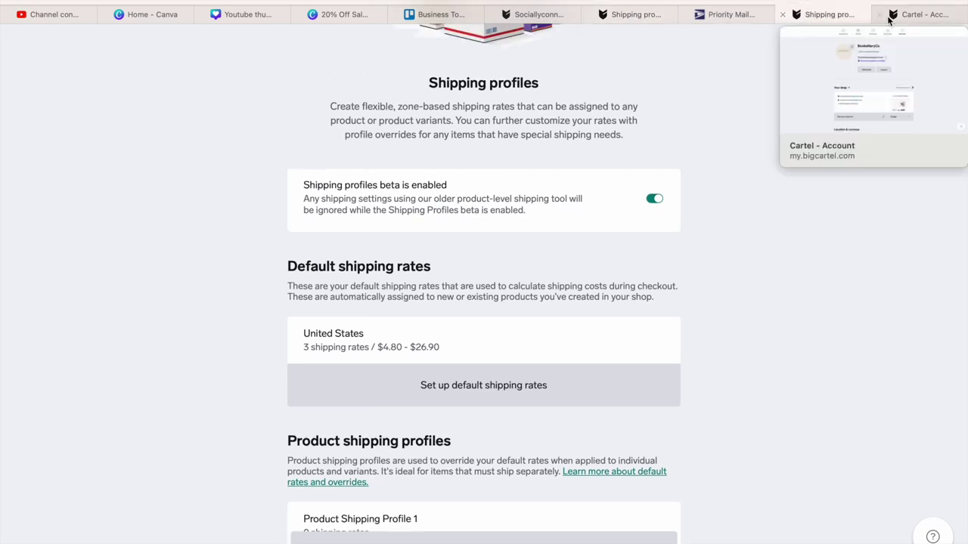
{"action": "left_click", "coordinate": [924, 16]}
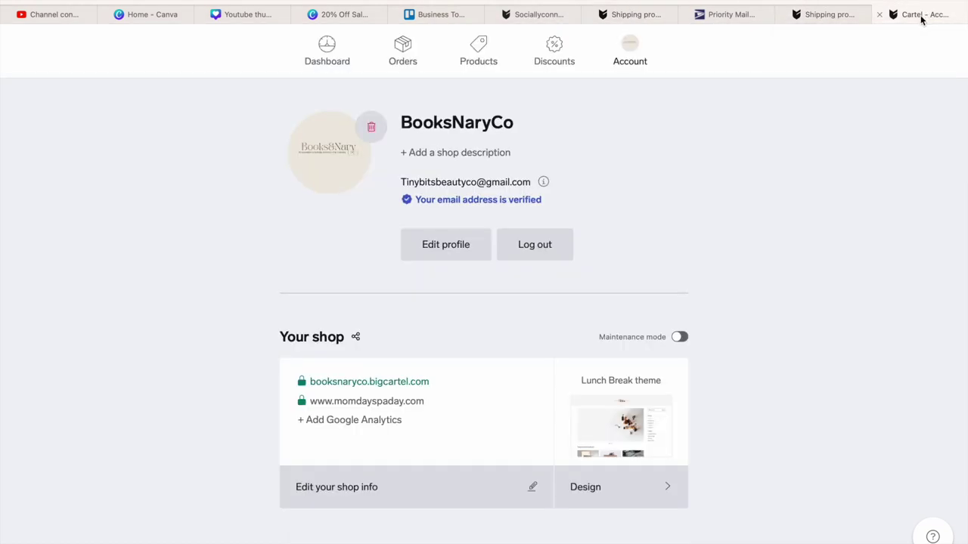
{"action": "left_click", "coordinate": [828, 15]}
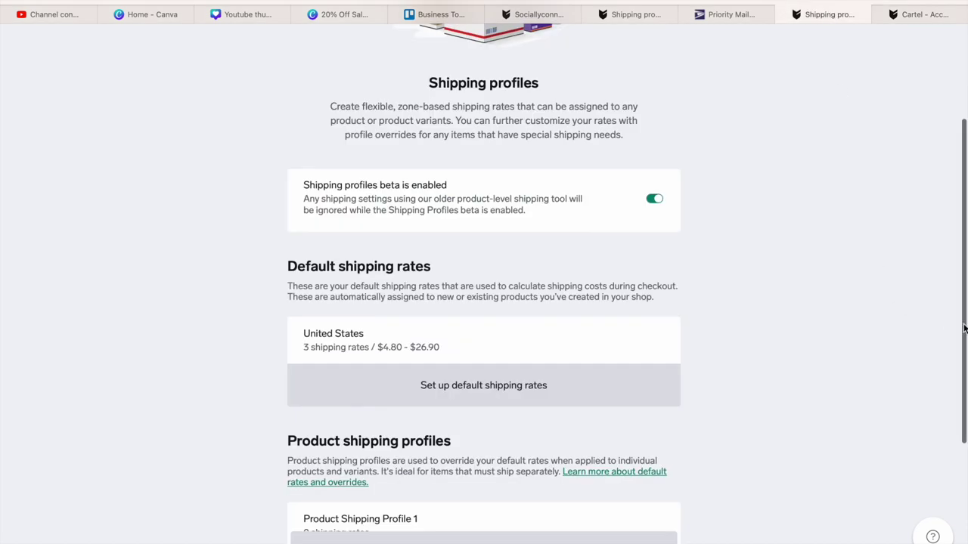
- Check the Sociallyconnected storefront and the first shop's account page, then close the account page
{"action": "scroll", "coordinate": [954, 326], "scroll_direction": "up", "scroll_amount": 3}
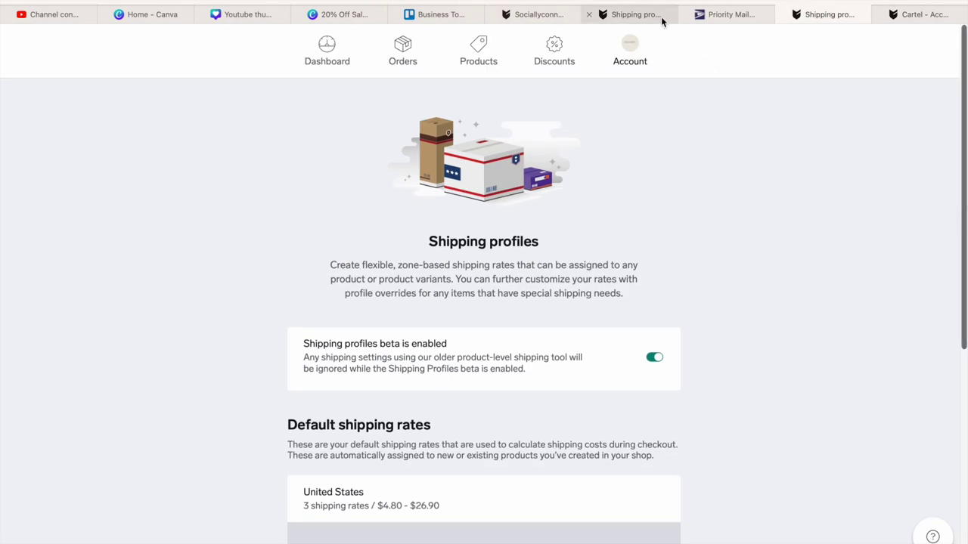
{"action": "left_click", "coordinate": [661, 17]}
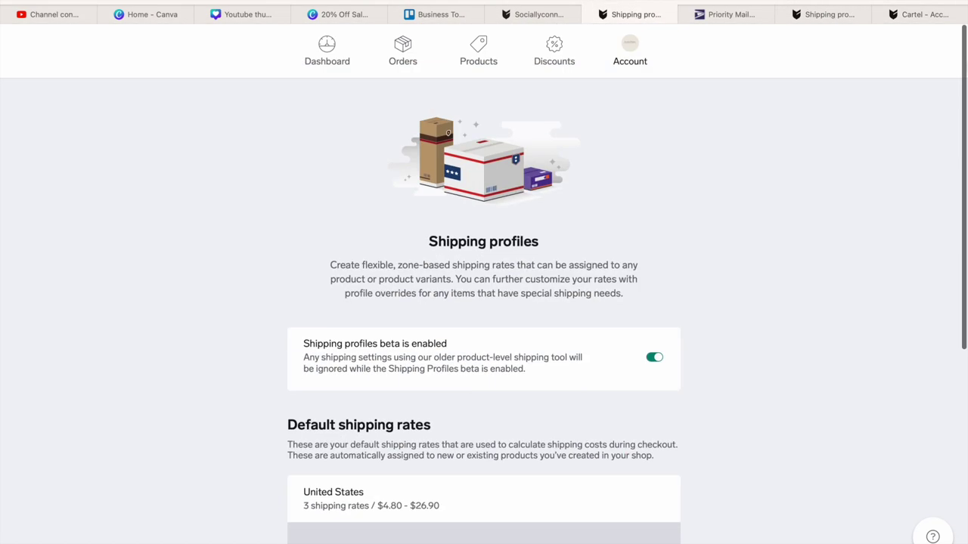
{"action": "scroll", "coordinate": [959, 140], "scroll_direction": "down", "scroll_amount": 2}
{"action": "left_click", "coordinate": [532, 14]}
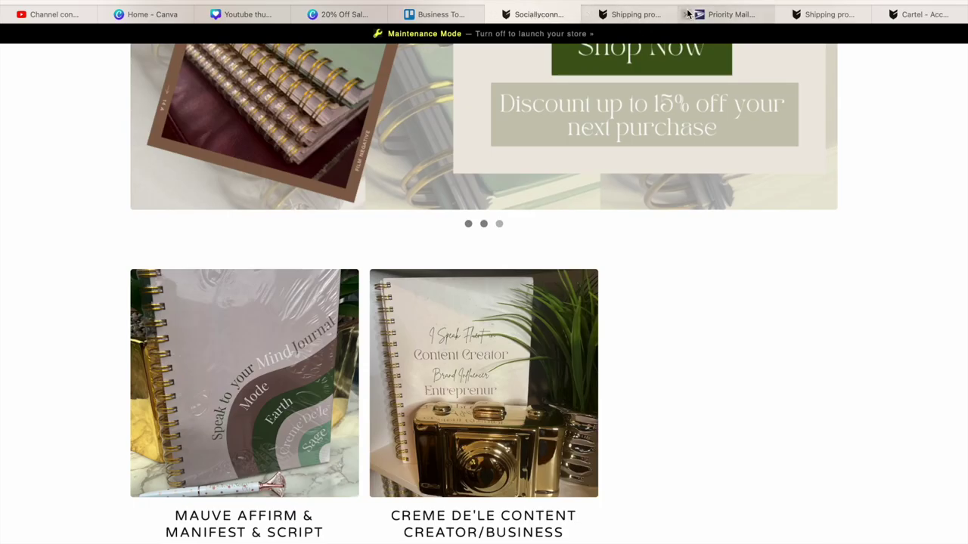
{"action": "left_click", "coordinate": [651, 14]}
{"action": "left_click_drag", "start_coordinate": [965, 176], "coordinate": [960, 203]}
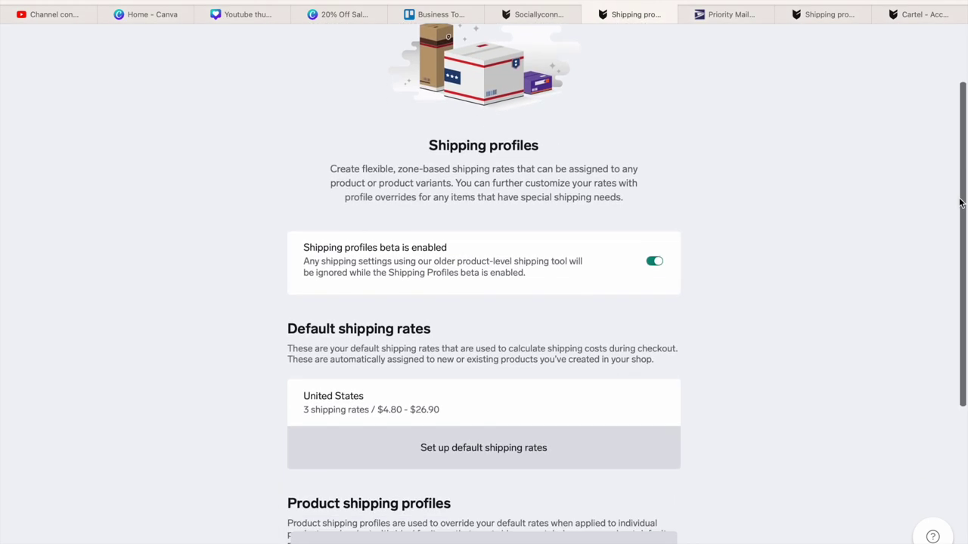
{"action": "left_click", "coordinate": [941, 5]}
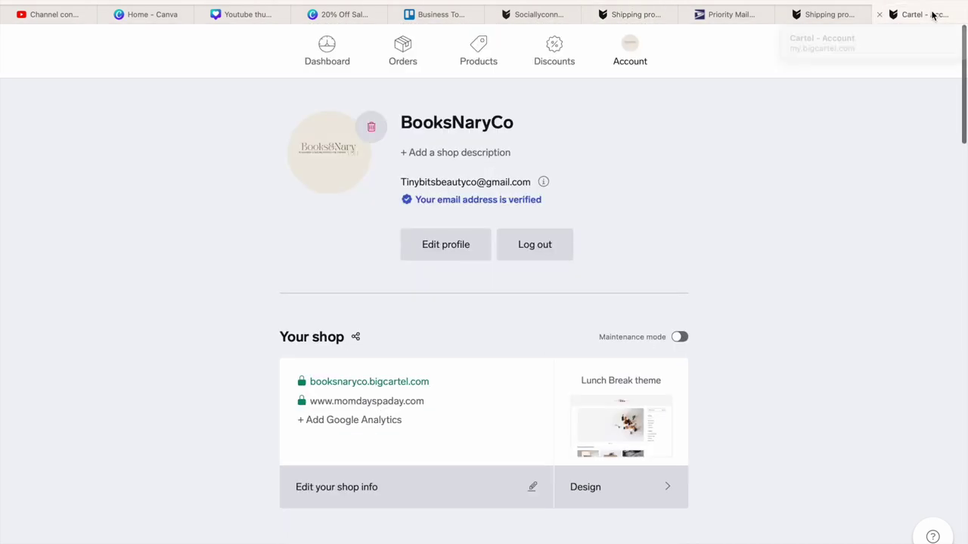
{"action": "scroll", "coordinate": [954, 167], "scroll_direction": "down", "scroll_amount": 10}
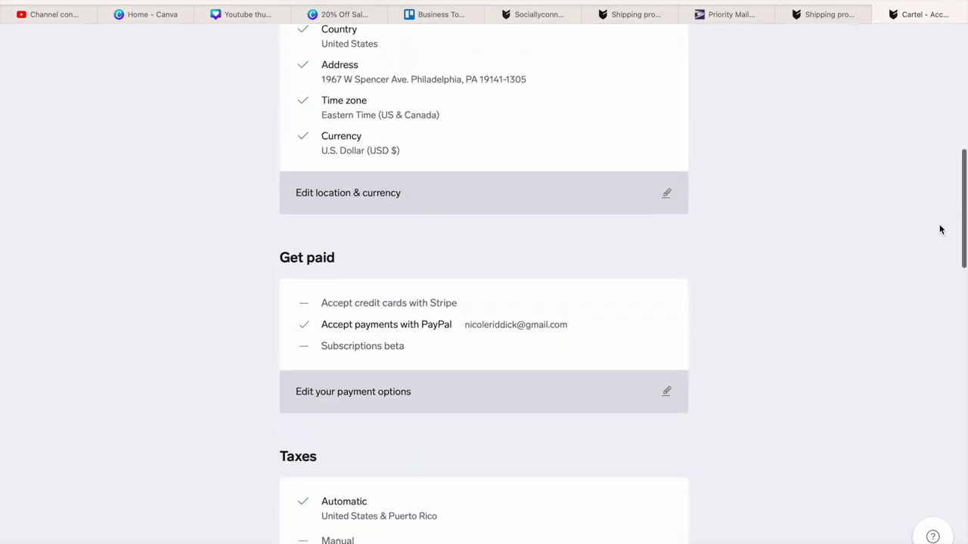
{"action": "scroll", "coordinate": [940, 227], "scroll_direction": "down", "scroll_amount": 3}
{"action": "scroll", "coordinate": [940, 234], "scroll_direction": "up", "scroll_amount": 13}
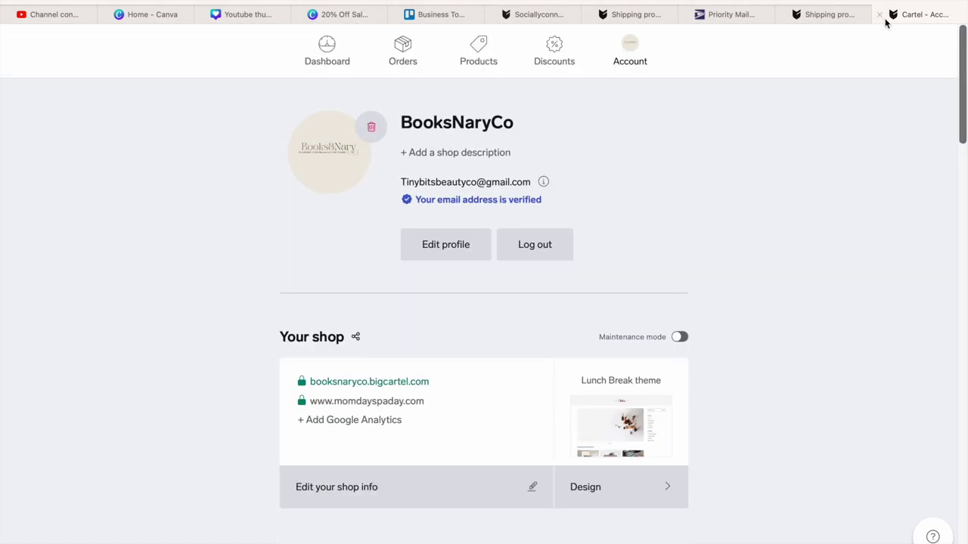
{"action": "left_click", "coordinate": [881, 14]}
{"action": "left_click_drag", "start_coordinate": [964, 184], "coordinate": [961, 245]}
- Save the first shop's United States default rates, then log out from the Account page
{"action": "left_click", "coordinate": [517, 421]}
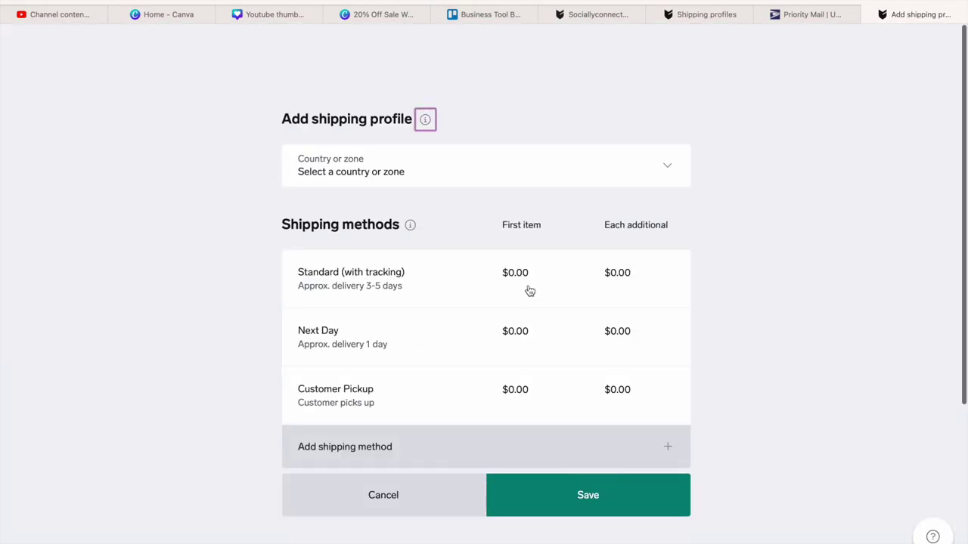
{"action": "left_click", "coordinate": [372, 504]}
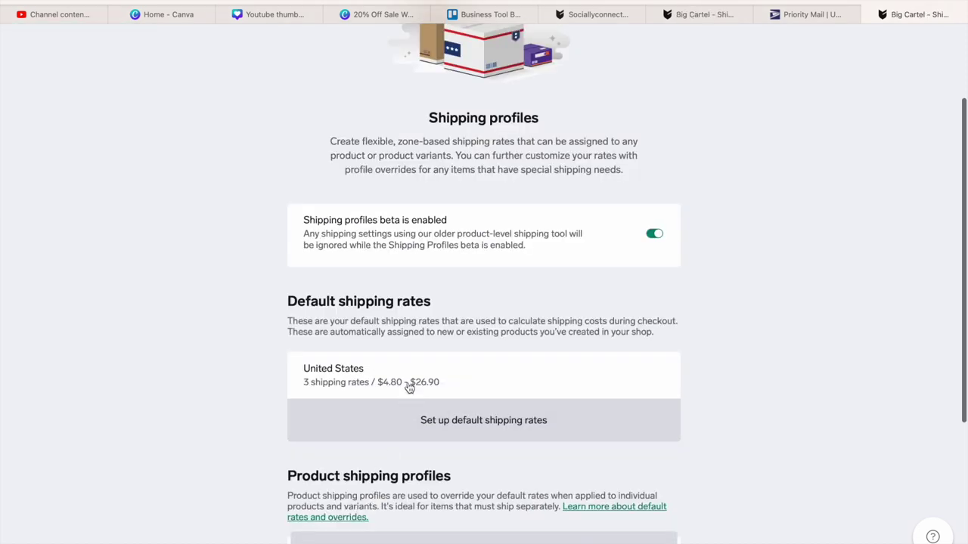
{"action": "left_click", "coordinate": [408, 382]}
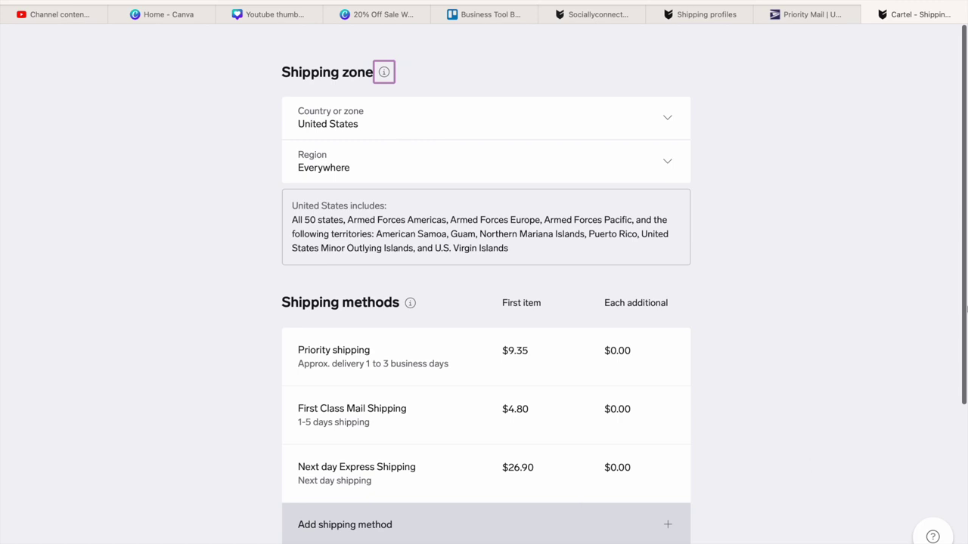
{"action": "left_click", "coordinate": [665, 541]}
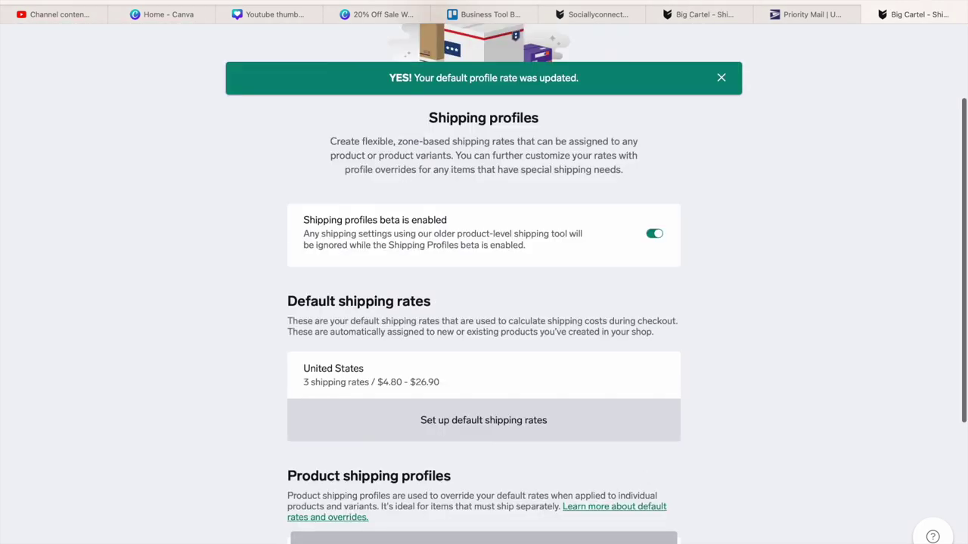
{"action": "key", "text": "alt+Left"}
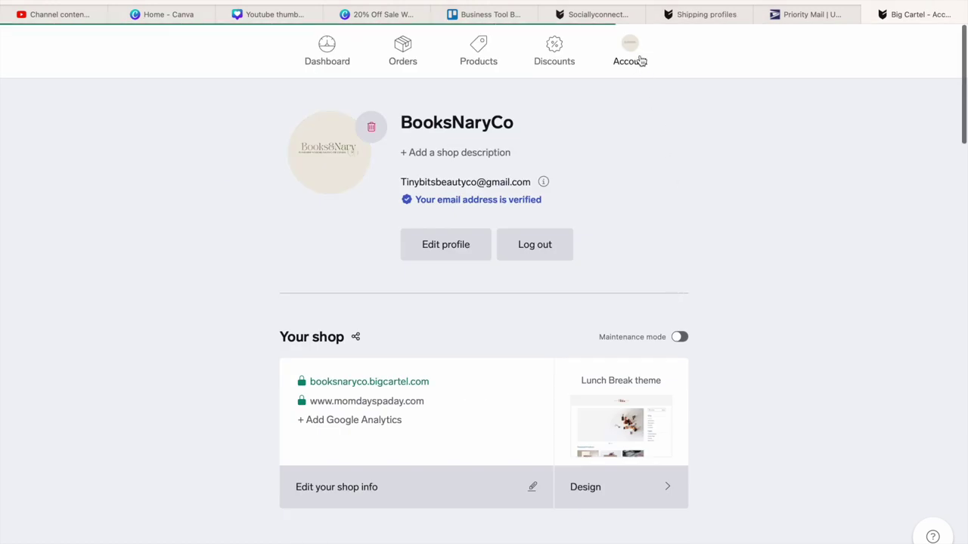
{"action": "left_click", "coordinate": [520, 252]}
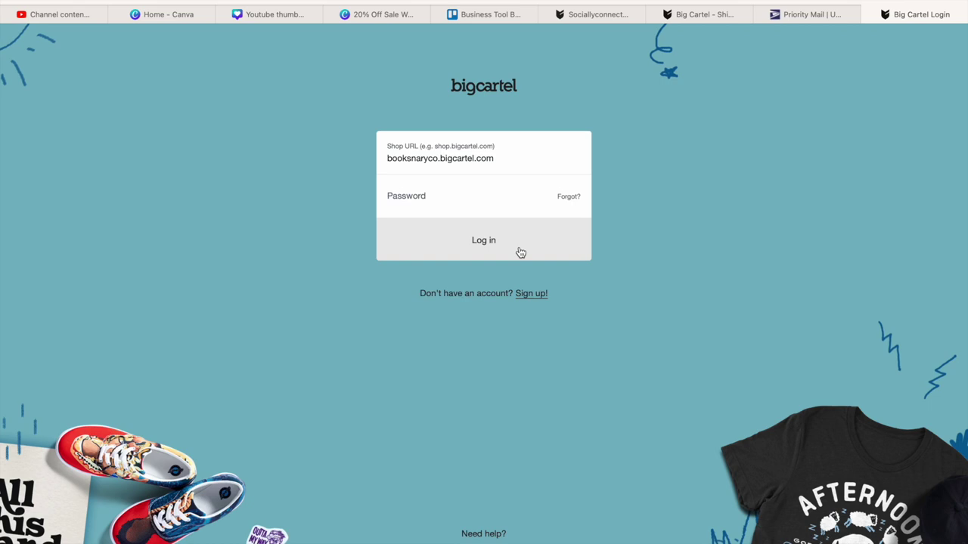
- Log in to the Sociallyconnected shop using its saved login
{"action": "left_click", "coordinate": [550, 151]}
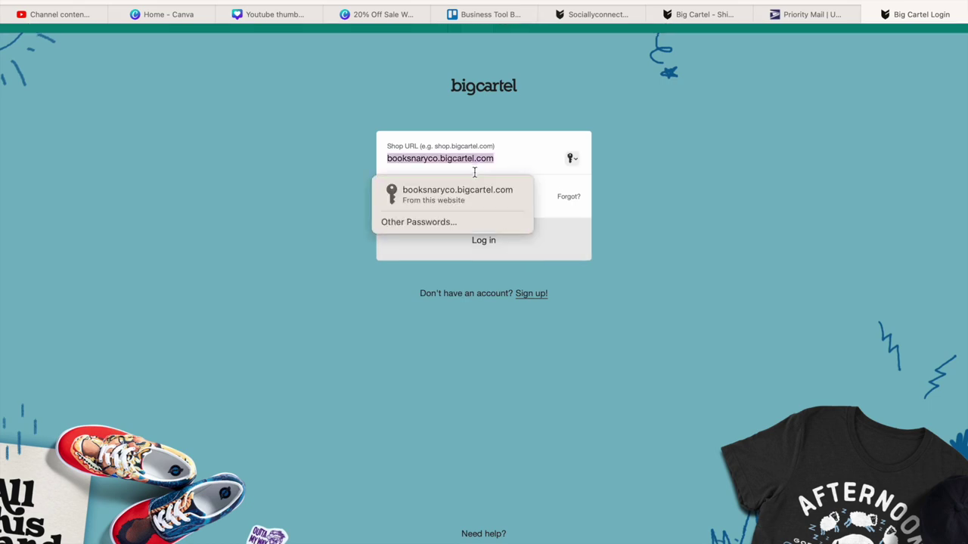
{"action": "key", "text": "BackSpace"}
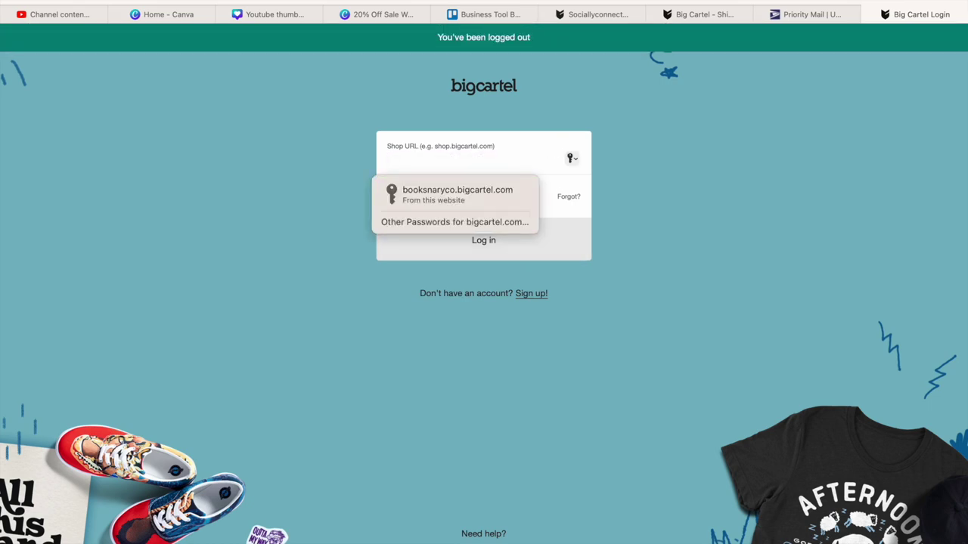
{"action": "type", "text": "s"}
{"action": "left_click", "coordinate": [458, 198]}
{"action": "left_click", "coordinate": [455, 243]}
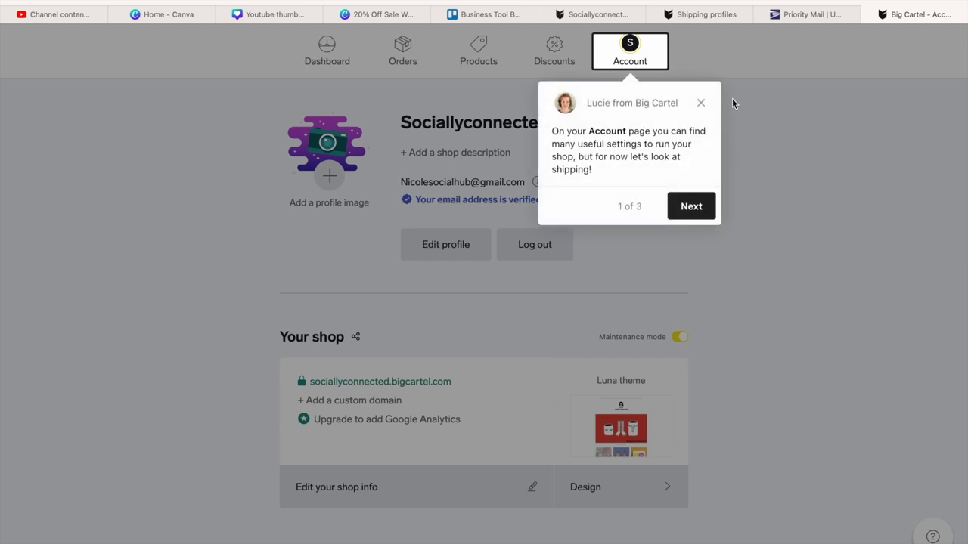
- Close the welcome tour popup and scroll to the Shipping profiles beta section
{"action": "left_click", "coordinate": [700, 103]}
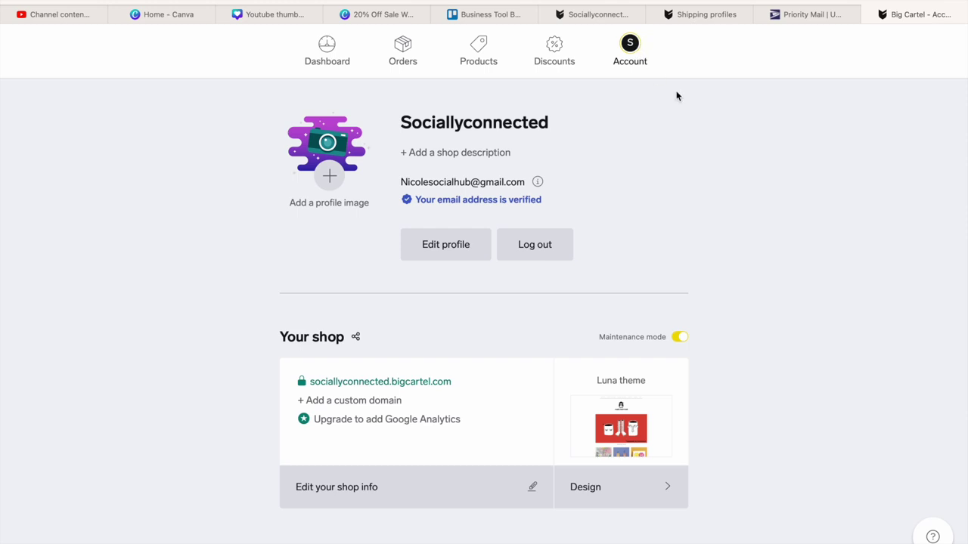
{"action": "scroll", "coordinate": [856, 373], "scroll_direction": "down", "scroll_amount": 5}
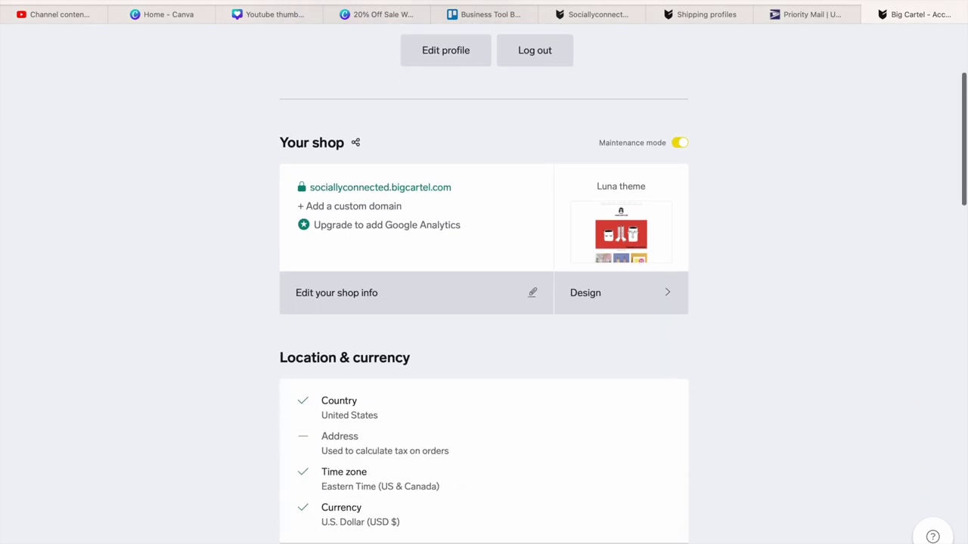
{"action": "left_click_drag", "start_coordinate": [963, 197], "coordinate": [965, 442]}
{"action": "scroll", "coordinate": [963, 423], "scroll_direction": "down", "scroll_amount": 10}
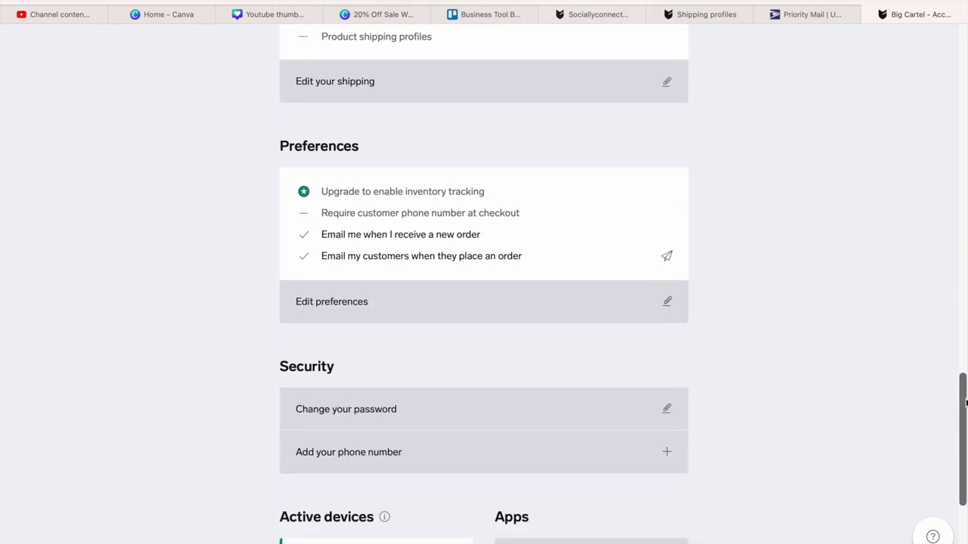
{"action": "scroll", "coordinate": [961, 390], "scroll_direction": "up", "scroll_amount": 6}
{"action": "scroll", "coordinate": [960, 390], "scroll_direction": "up", "scroll_amount": 8}
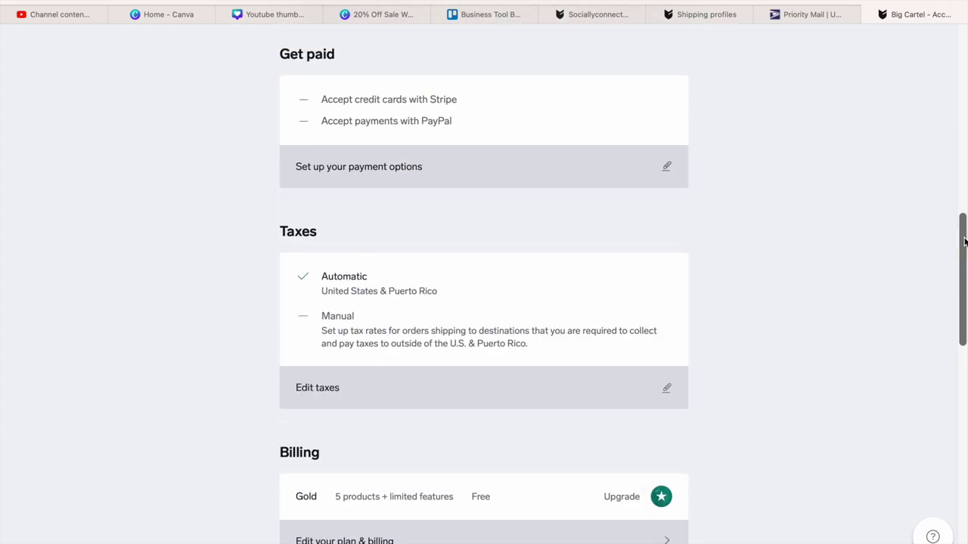
{"action": "scroll", "coordinate": [953, 348], "scroll_direction": "down", "scroll_amount": 5}
{"action": "scroll", "coordinate": [946, 337], "scroll_direction": "up", "scroll_amount": 1}
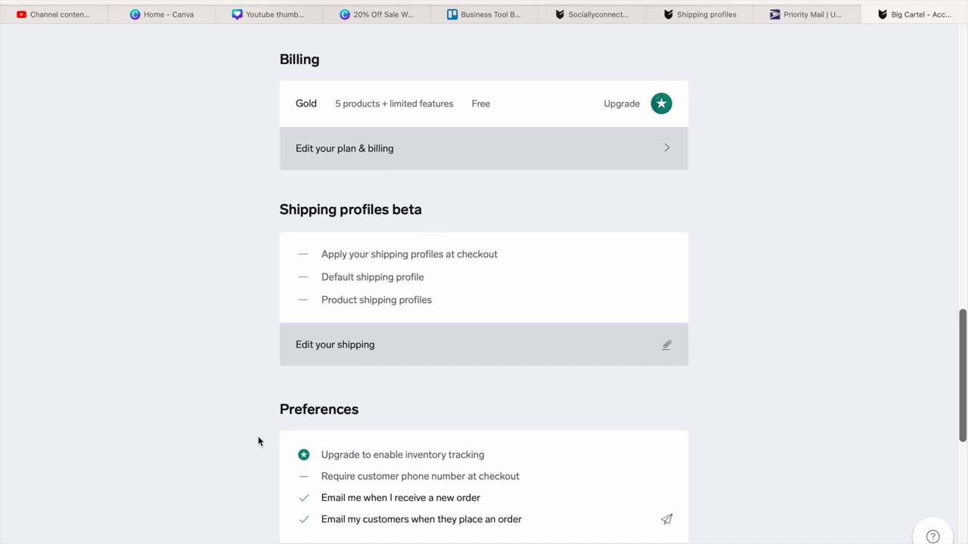
- Open the Standard (with tracking) default-rate method for editing and bring up the USPS Priority Mail page
{"action": "left_click", "coordinate": [666, 346]}
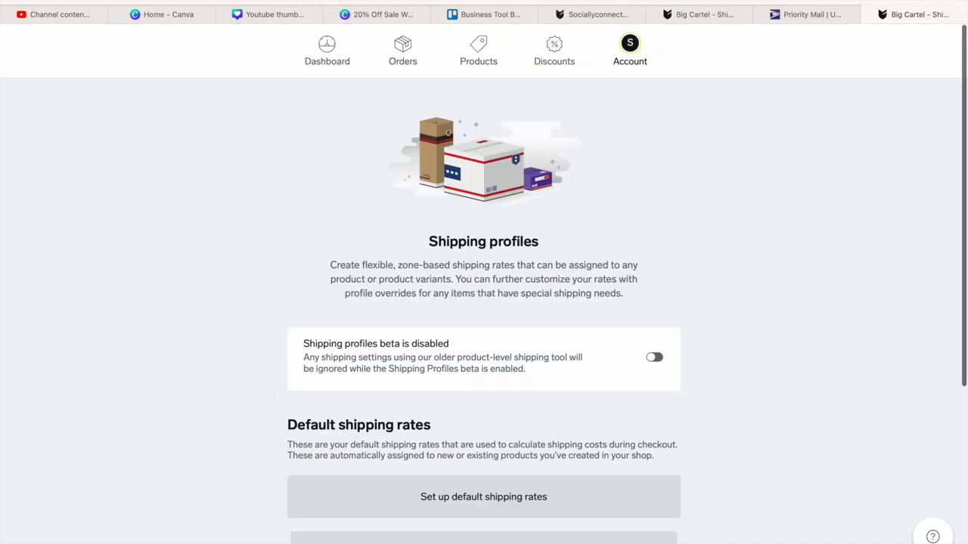
{"action": "left_click_drag", "start_coordinate": [965, 123], "coordinate": [954, 247]}
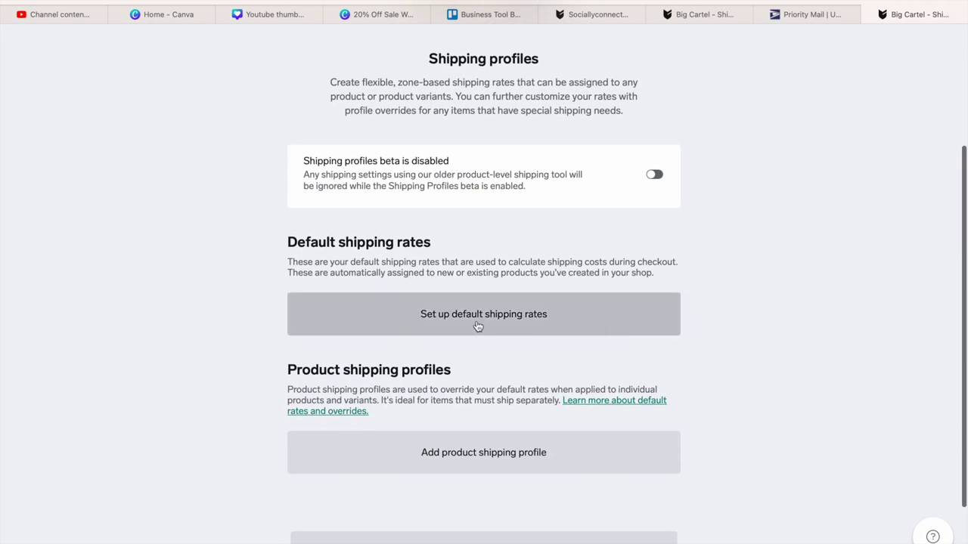
{"action": "left_click", "coordinate": [522, 317]}
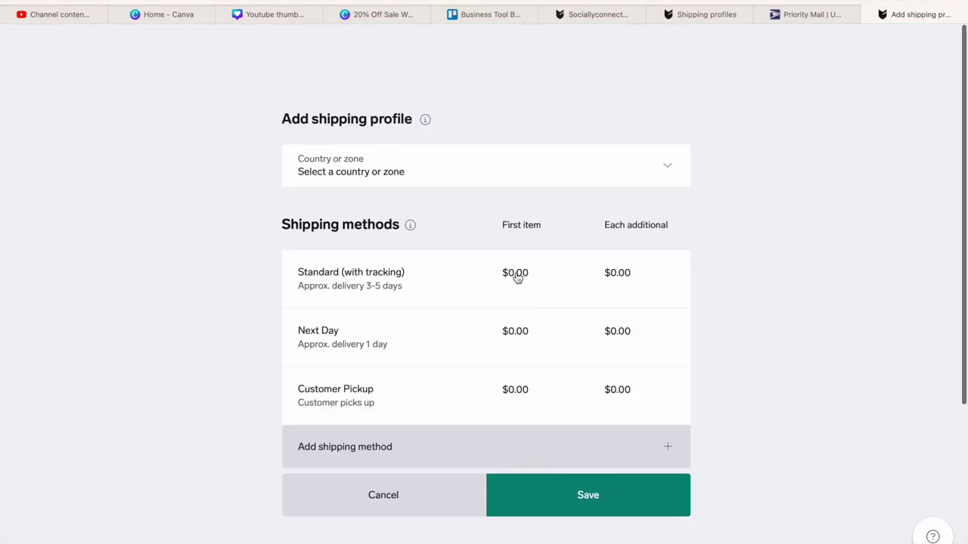
{"action": "left_click", "coordinate": [517, 276]}
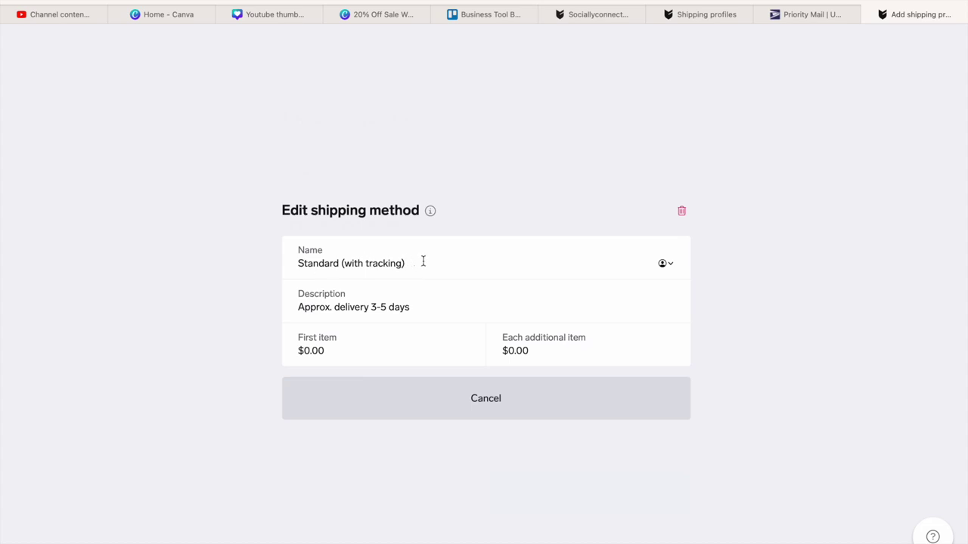
{"action": "left_click", "coordinate": [832, 15]}
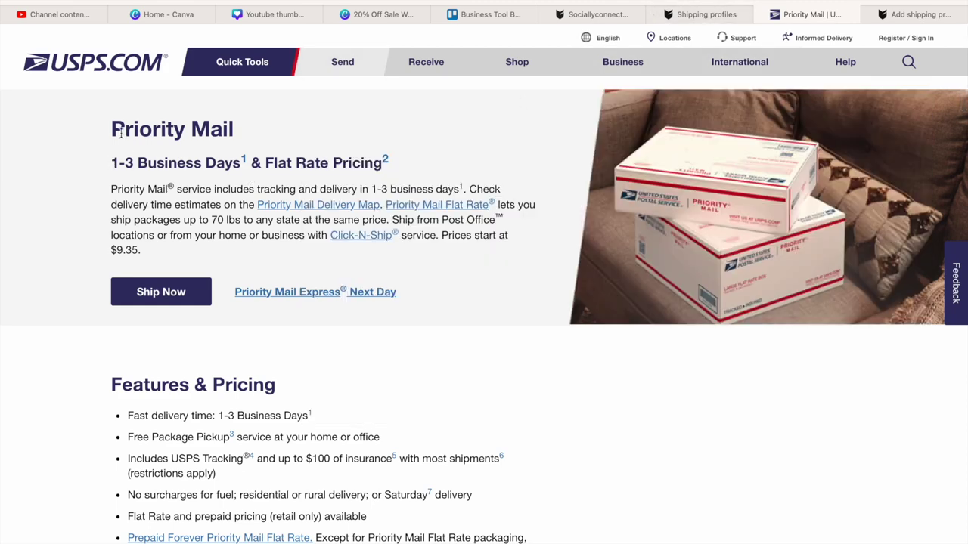
- Copy the 'Priority Mail 1-3 Business Days' headings and close the extra Shipping profiles page
{"action": "left_click_drag", "start_coordinate": [115, 121], "coordinate": [242, 168]}
{"action": "mouse_move", "coordinate": [250, 1]}
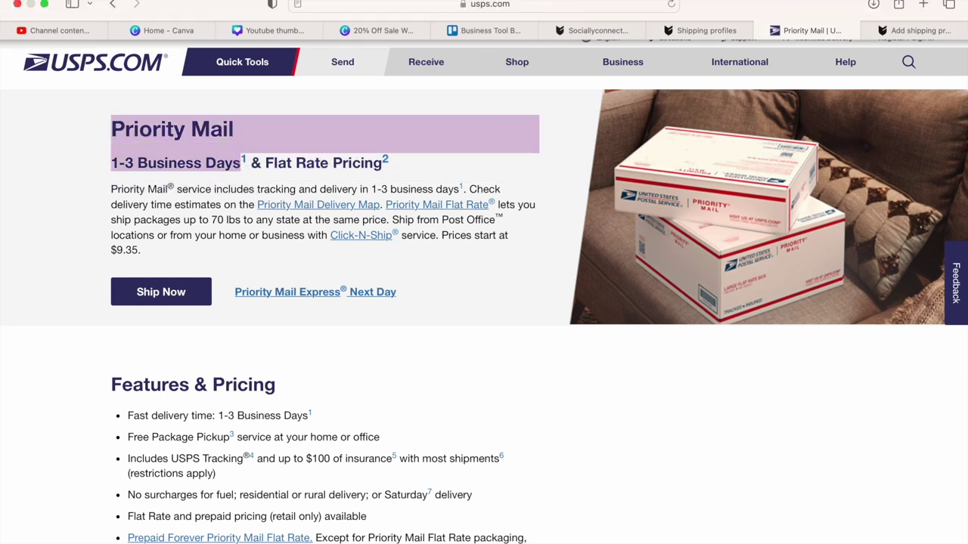
{"action": "left_click", "coordinate": [102, 2]}
{"action": "left_click", "coordinate": [128, 50]}
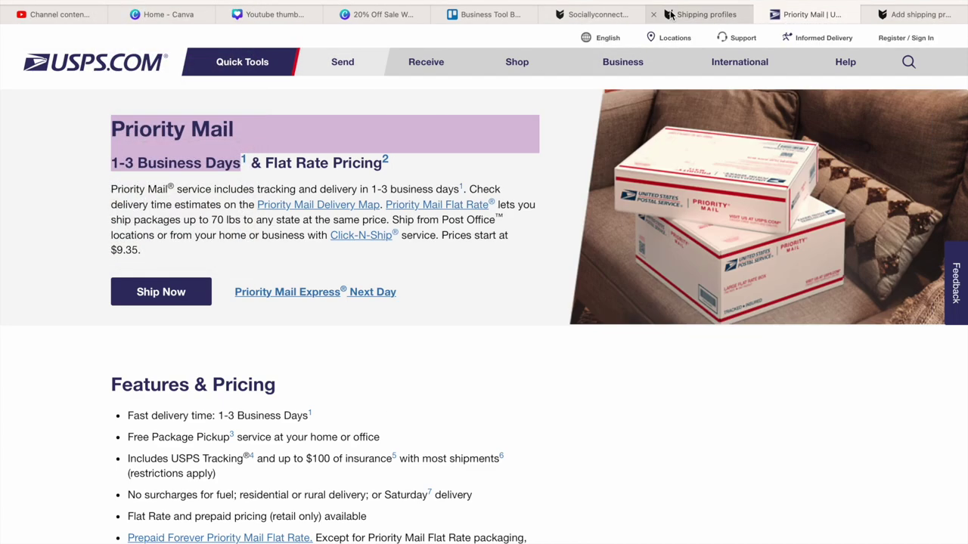
{"action": "left_click", "coordinate": [669, 14]}
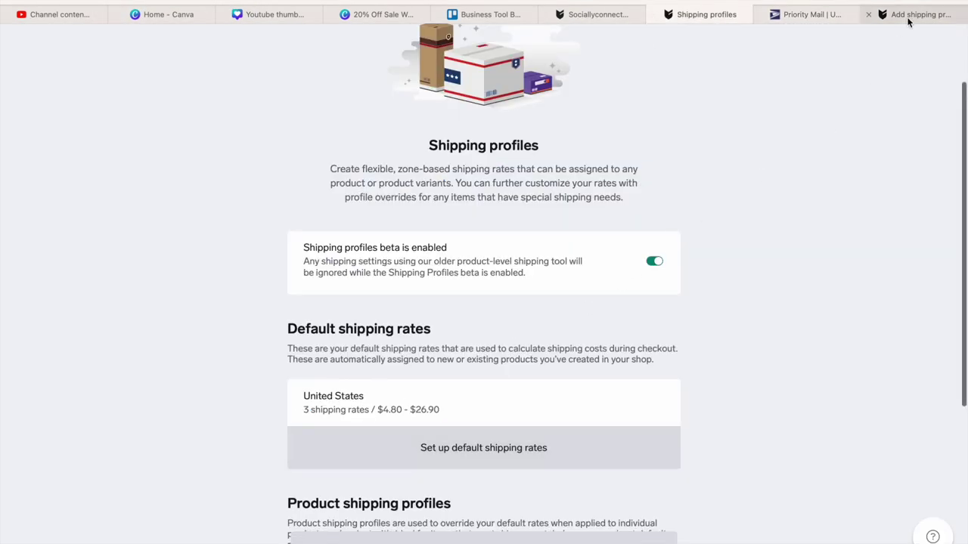
{"action": "left_click", "coordinate": [655, 14]}
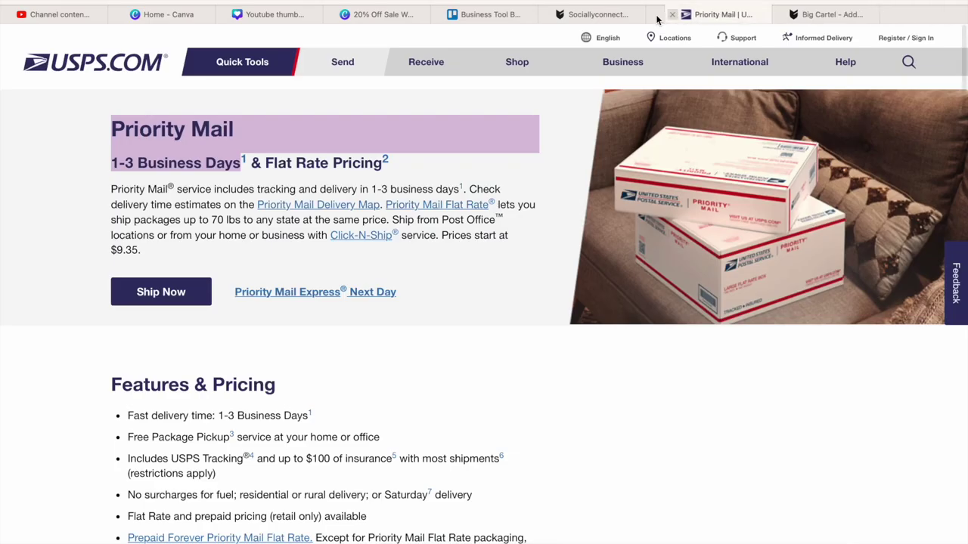
{"action": "left_click", "coordinate": [894, 15]}
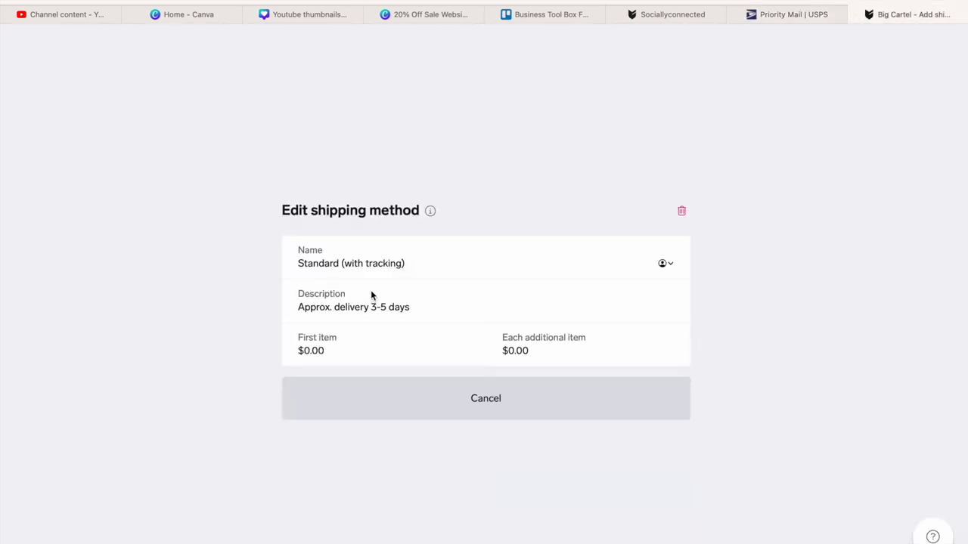
- Rename the shipping method to 'Standard (Priority Mail)' using the pasted heading text
{"action": "left_click_drag", "start_coordinate": [435, 265], "coordinate": [341, 266]}
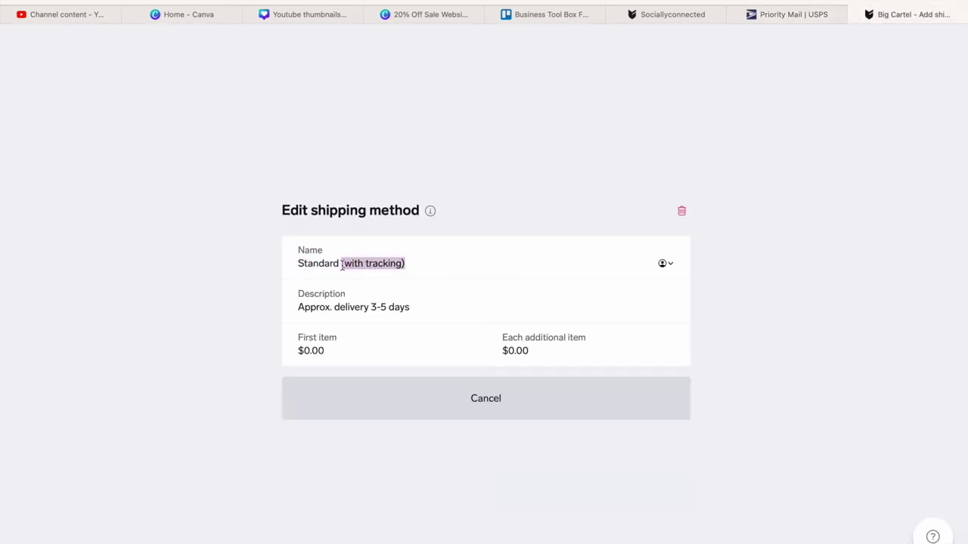
{"action": "key", "text": "BackSpace"}
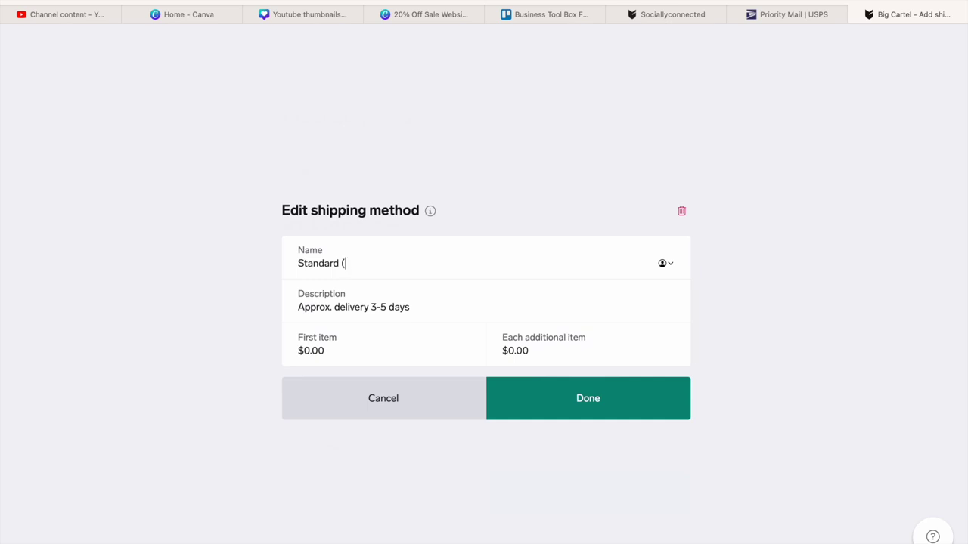
{"action": "left_click", "coordinate": [106, 0]}
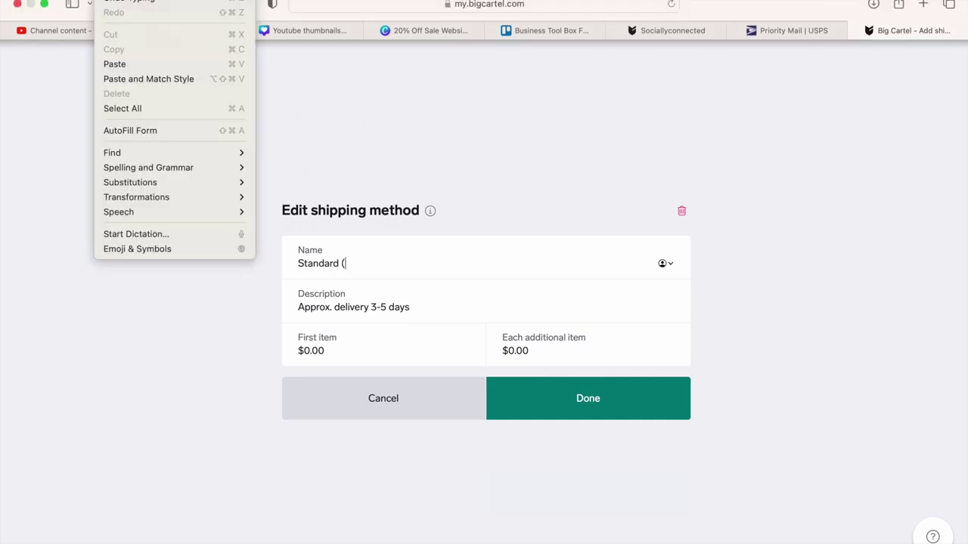
{"action": "left_click", "coordinate": [144, 63]}
{"action": "type", "text": ")"}
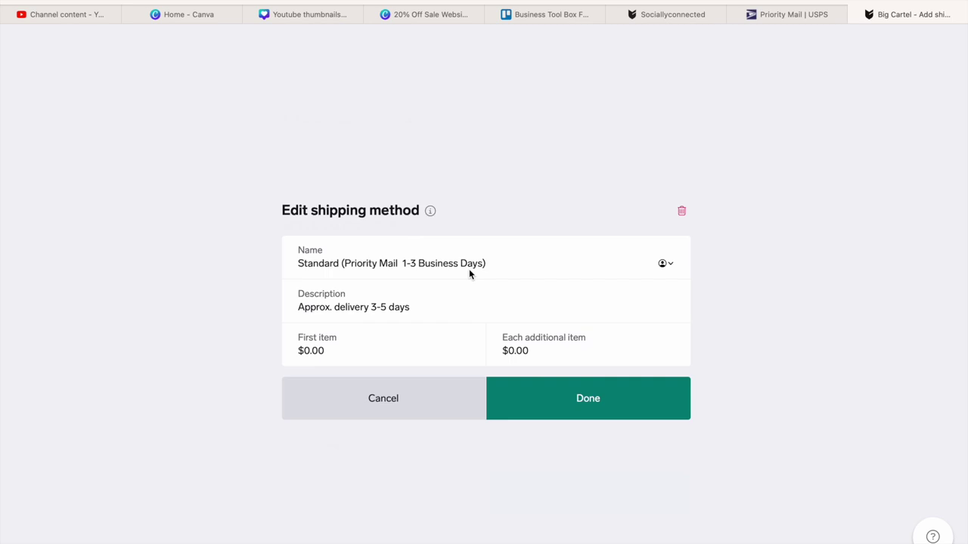
{"action": "left_click", "coordinate": [429, 307]}
{"action": "left_click_drag", "start_coordinate": [403, 263], "coordinate": [495, 264]}
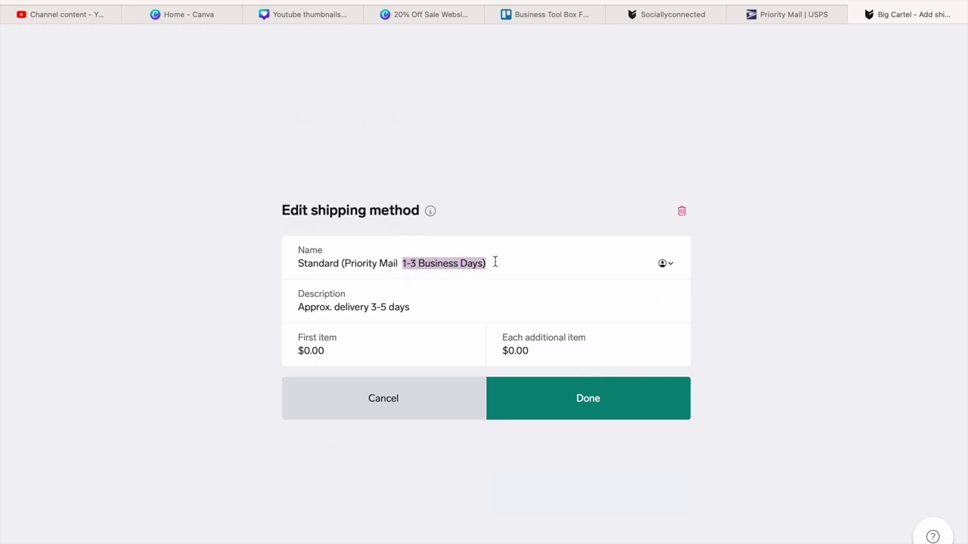
{"action": "key", "text": "BackSpace"}
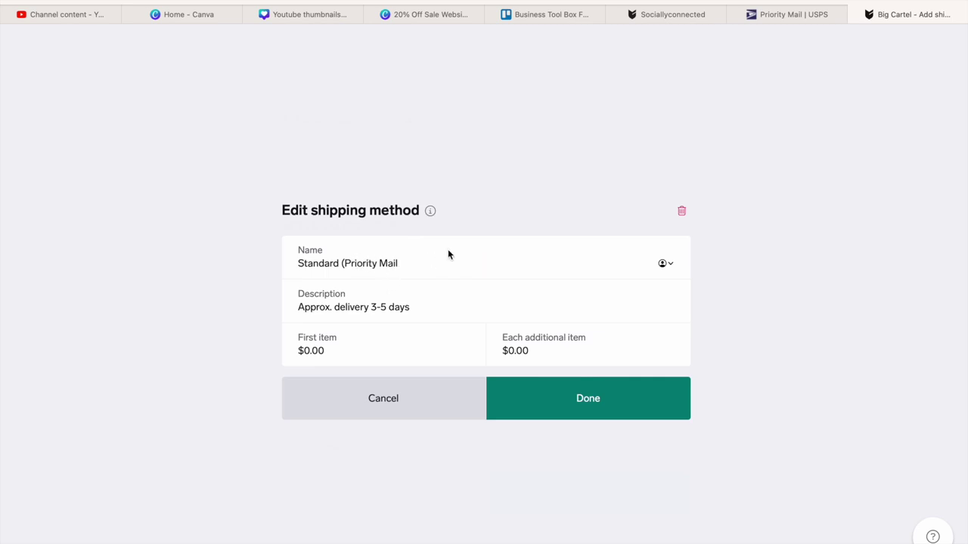
{"action": "key", "text": "BackSpace"}
- Change the description's '3-5 days' to '1-3 business days'
{"action": "left_click", "coordinate": [412, 307]}
{"action": "left_click_drag", "start_coordinate": [412, 307], "coordinate": [369, 307]}
{"action": "key", "text": "BackSpace"}
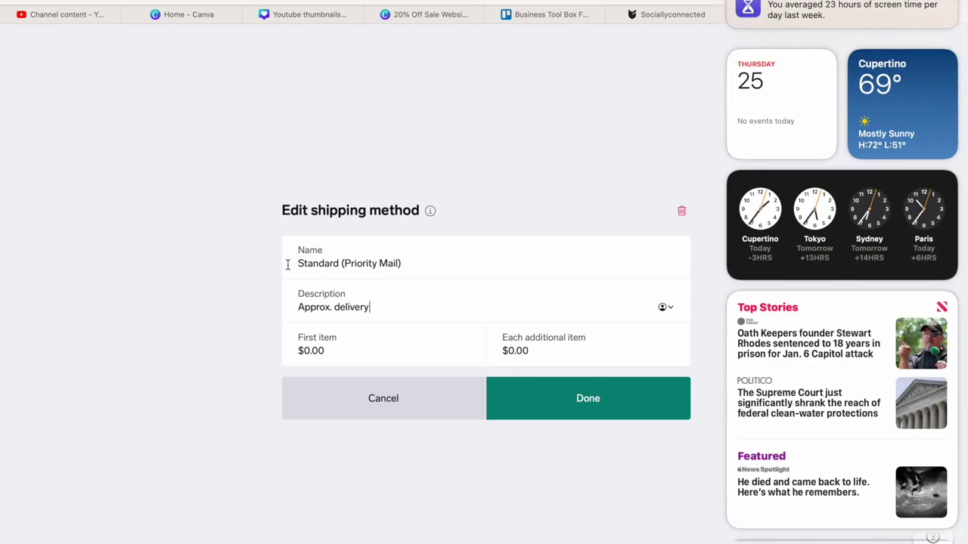
{"action": "left_click", "coordinate": [401, 307]}
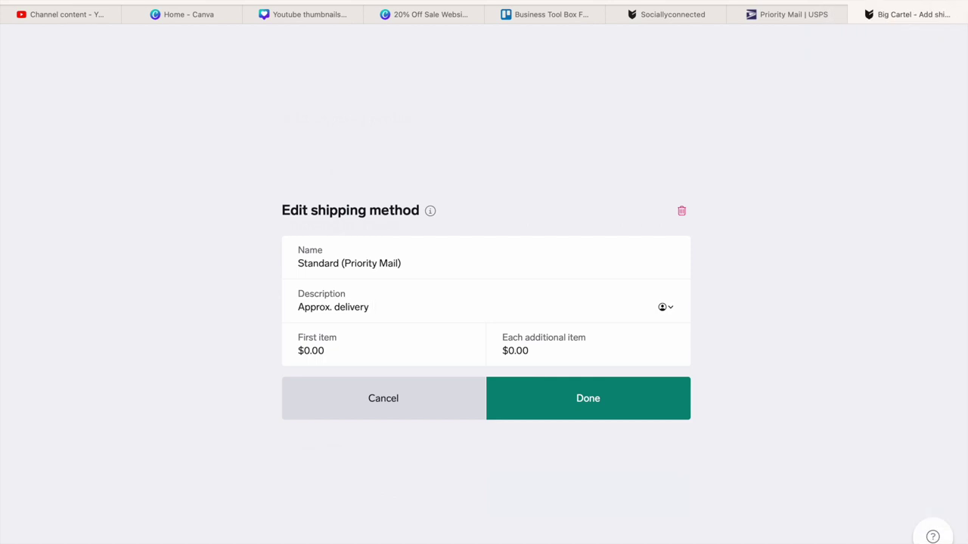
{"action": "type", "text": "1-3 business days not"}
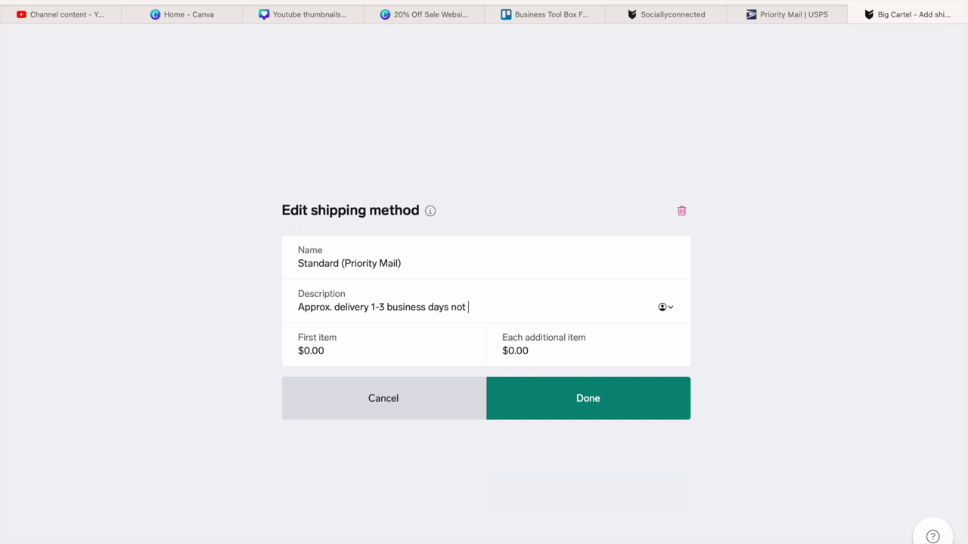
{"action": "type", "text": " included weekends"}
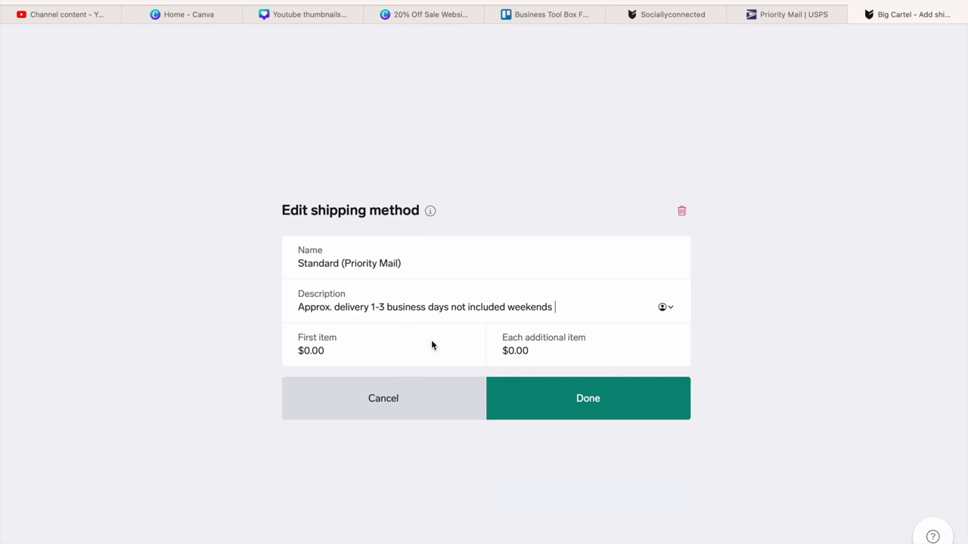
{"action": "left_click_drag", "start_coordinate": [556, 306], "coordinate": [451, 306]}
{"action": "key", "text": "BackSpace"}
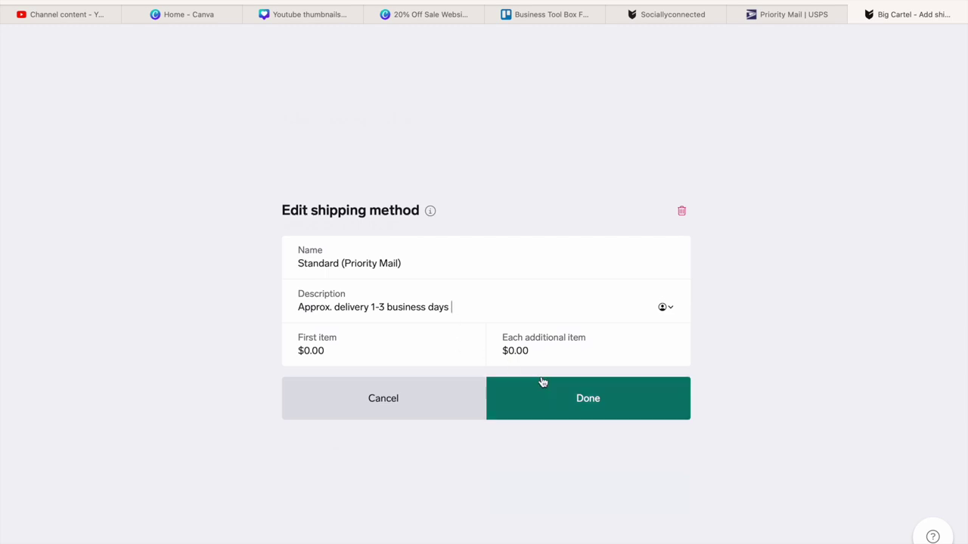
{"action": "left_click", "coordinate": [345, 354]}
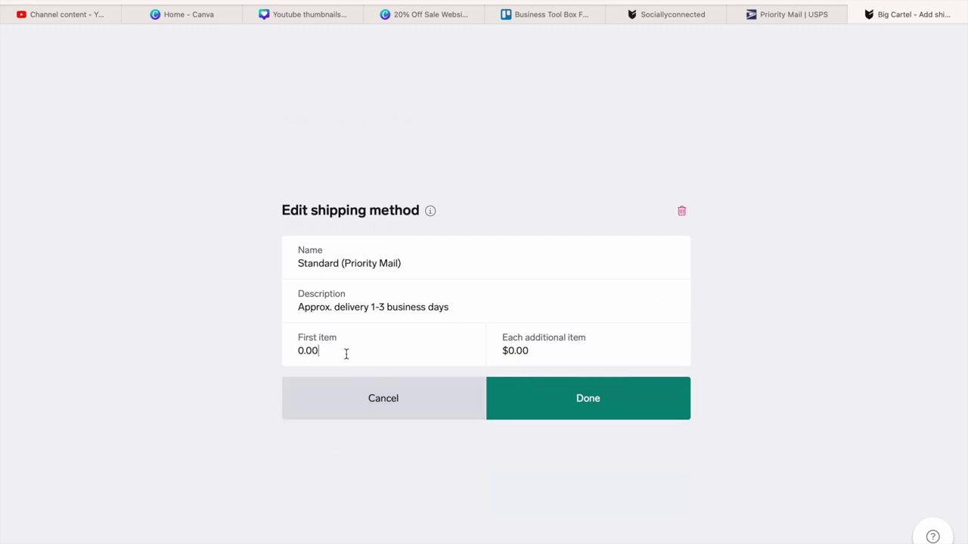
- Set the Standard (Priority Mail) first-item price to $9.35, matching USPS, and save the method
{"action": "type", "text": "0"}
{"action": "key", "text": "BackSpace"}
{"action": "key", "text": "BackSpace"}
{"action": "key", "text": "BackSpace"}
{"action": "key", "text": "BackSpace"}
{"action": "left_click", "coordinate": [823, 20]}
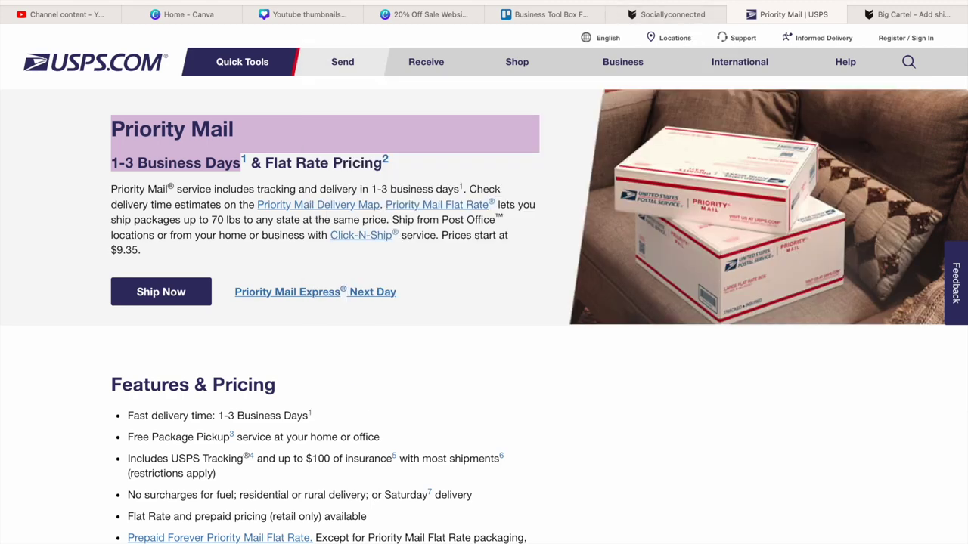
{"action": "left_click", "coordinate": [907, 17]}
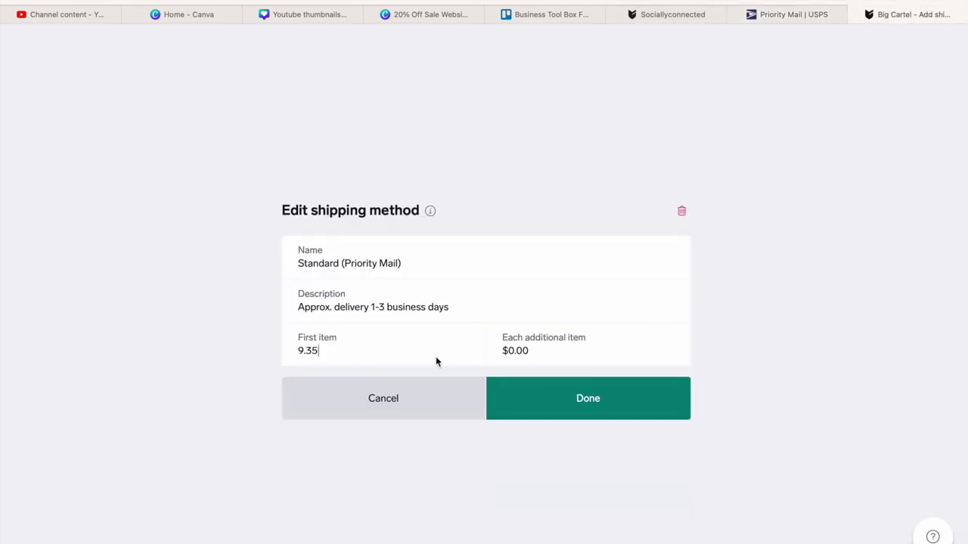
{"action": "left_click", "coordinate": [334, 363]}
{"action": "left_click", "coordinate": [595, 402]}
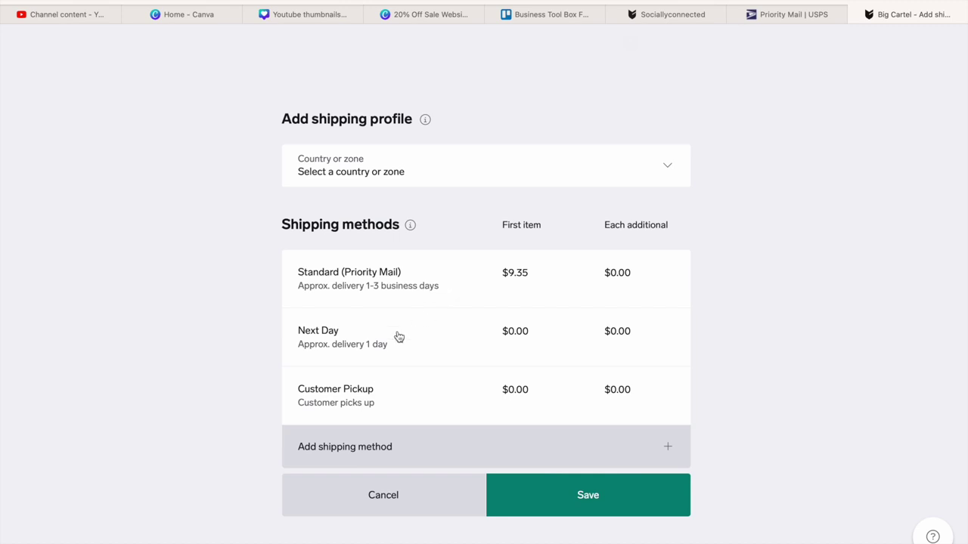
- Open the Next Day method and view the USPS Priority Mail page again
{"action": "left_click", "coordinate": [346, 340]}
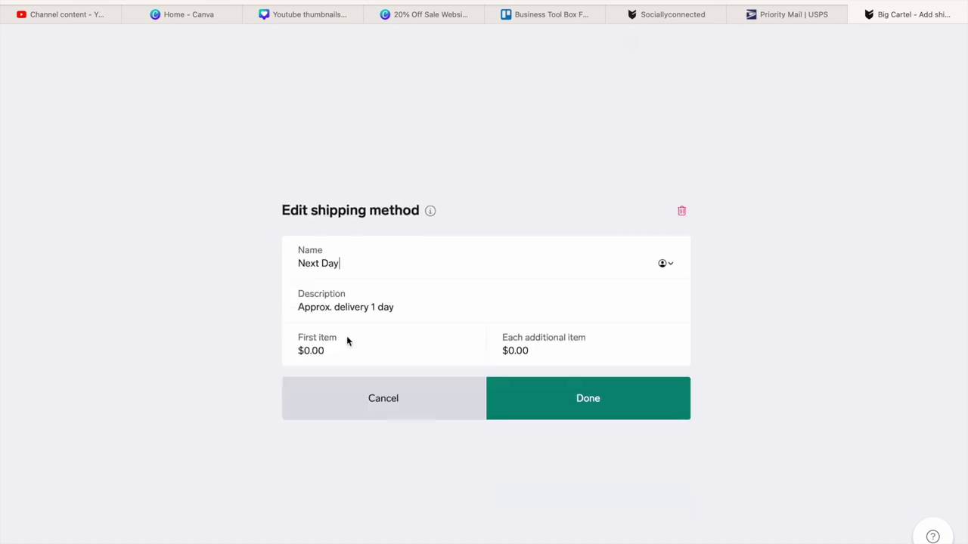
{"action": "left_click", "coordinate": [795, 15]}
{"action": "left_click", "coordinate": [300, 351]}
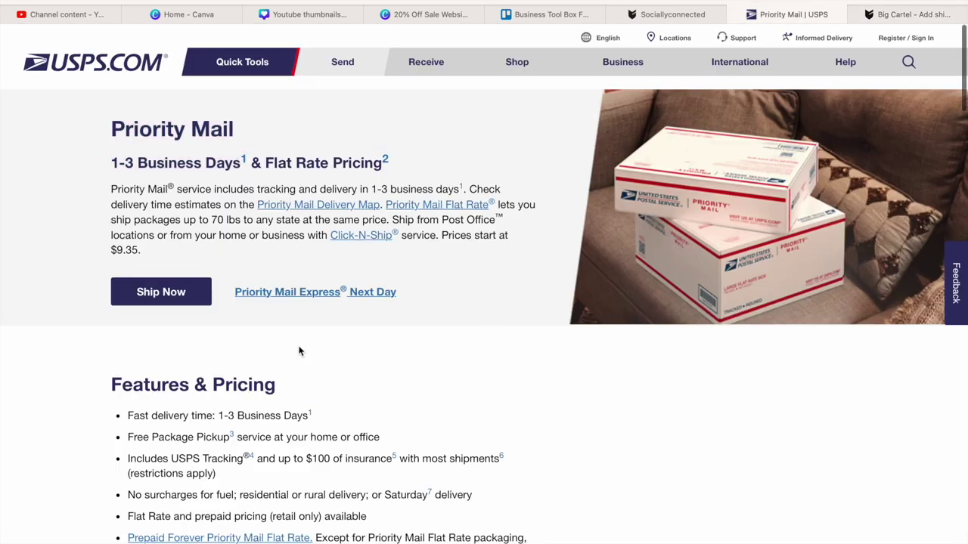
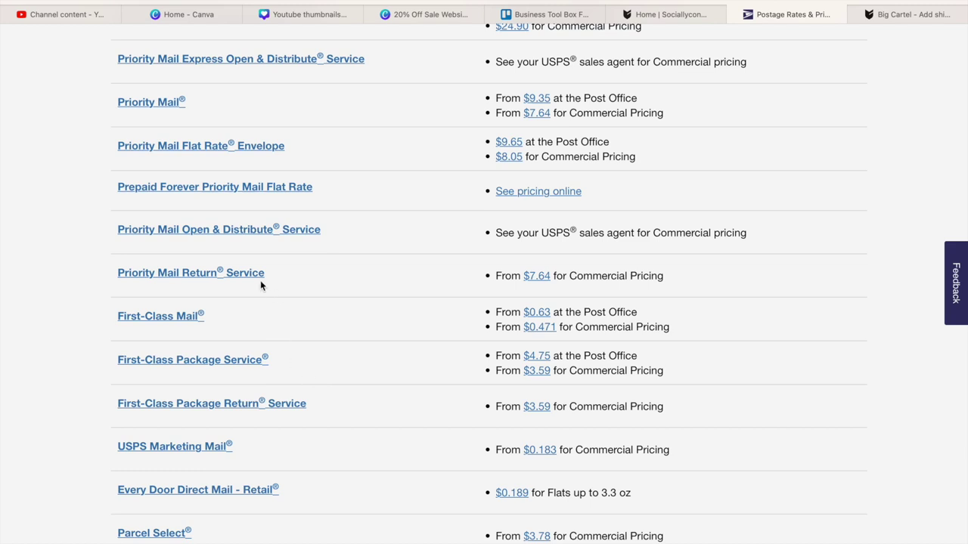
- Open USPS's First-Class Mail page and highlight its 2–5 Business delivery time
{"action": "left_click", "coordinate": [159, 317]}
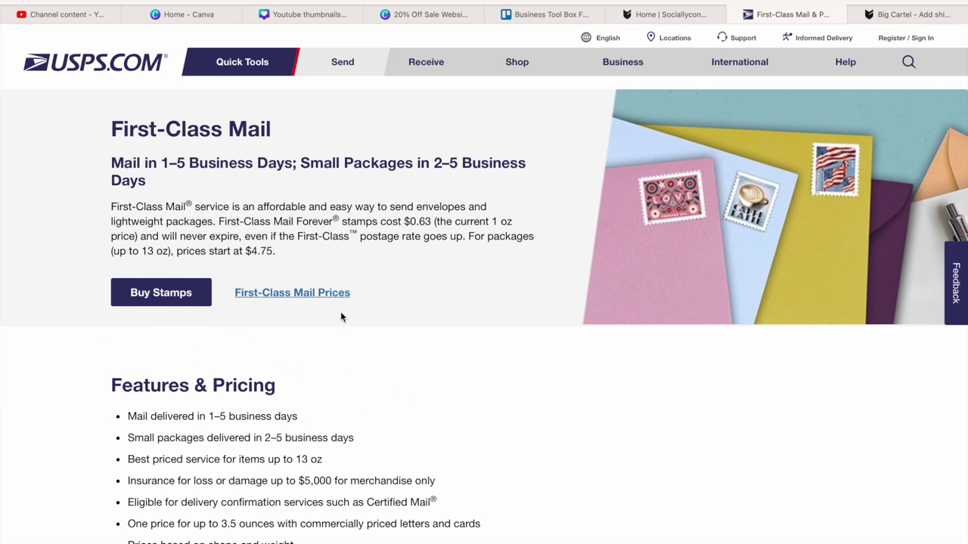
{"action": "mouse_move", "coordinate": [480, 6]}
{"action": "left_click_drag", "start_coordinate": [437, 165], "coordinate": [517, 165]}
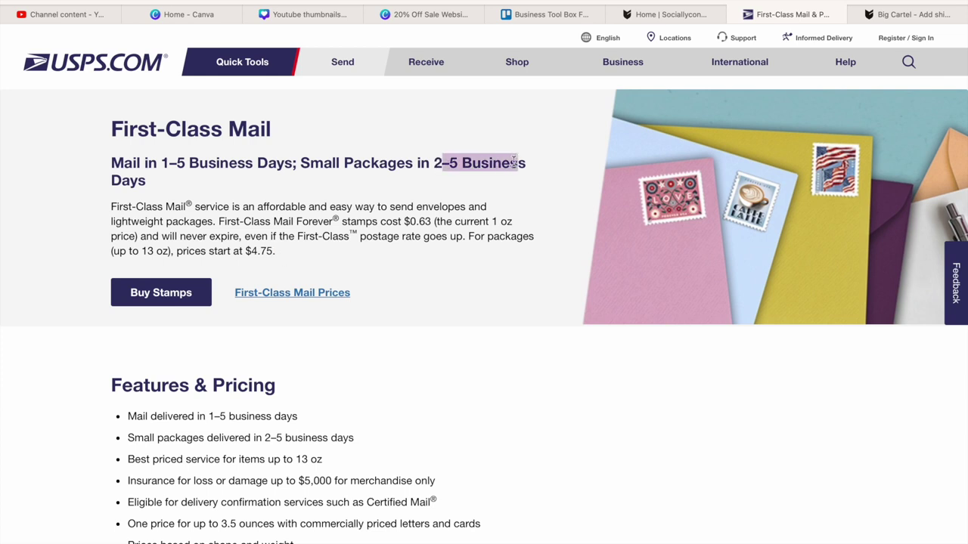
{"action": "left_click", "coordinate": [430, 178]}
{"action": "left_click_drag", "start_coordinate": [433, 168], "coordinate": [535, 161]}
- Compare the Big Cartel method editor with the USPS page, clearing the highlighted text
{"action": "left_click", "coordinate": [911, 14]}
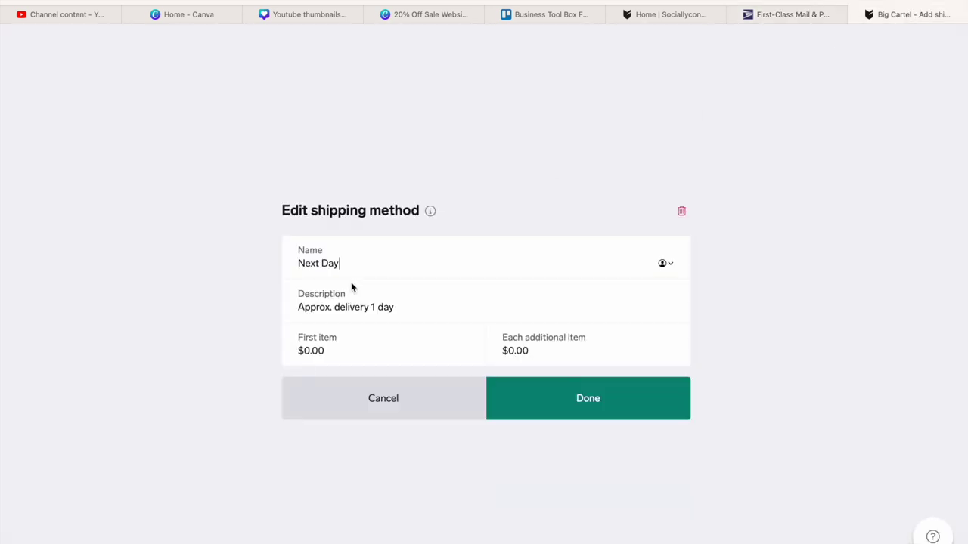
{"action": "left_click", "coordinate": [813, 14]}
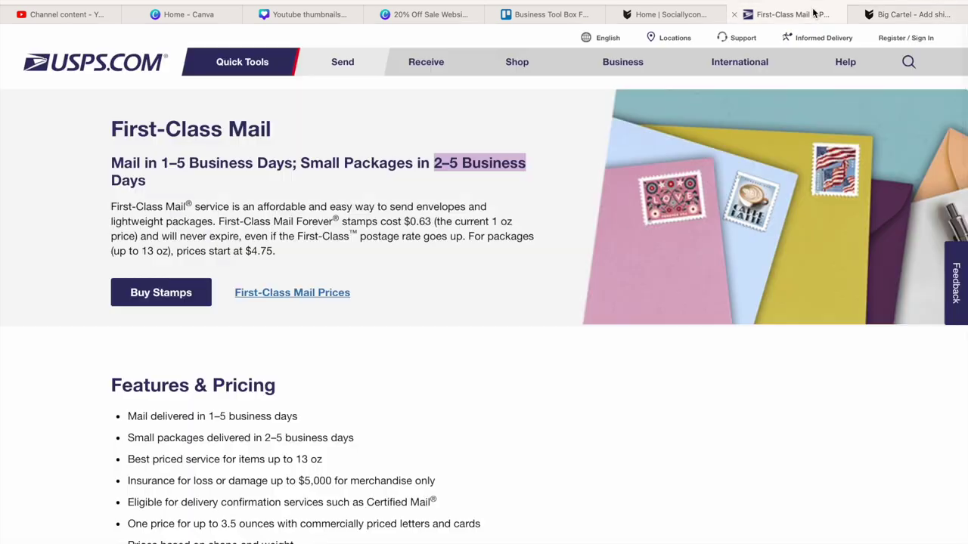
{"action": "left_click", "coordinate": [231, 182]}
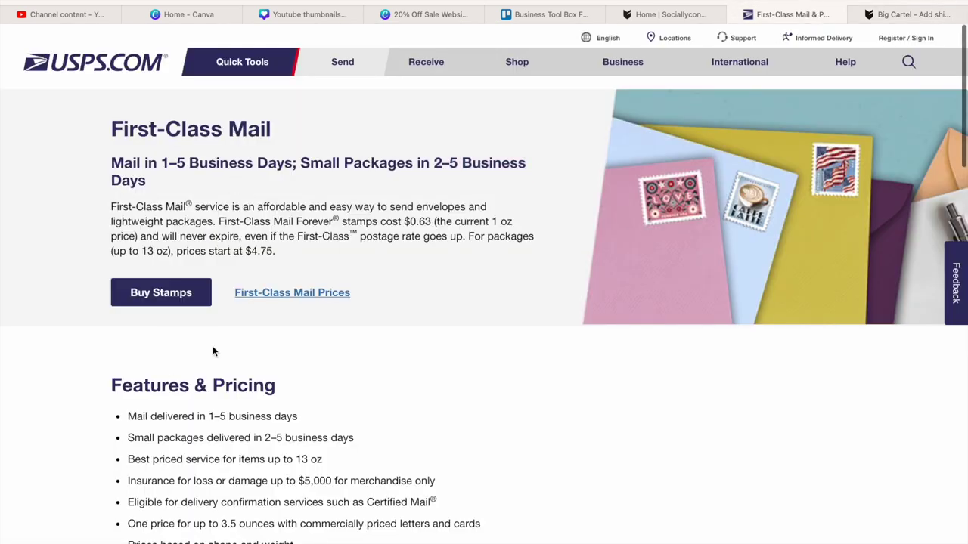
{"action": "left_click", "coordinate": [948, 20]}
- Set the Next Day method's first-item price to $4.75 and clear its name
{"action": "left_click", "coordinate": [325, 349]}
{"action": "key", "text": "BackSpace"}
{"action": "key", "text": "BackSpace"}
{"action": "key", "text": "BackSpace"}
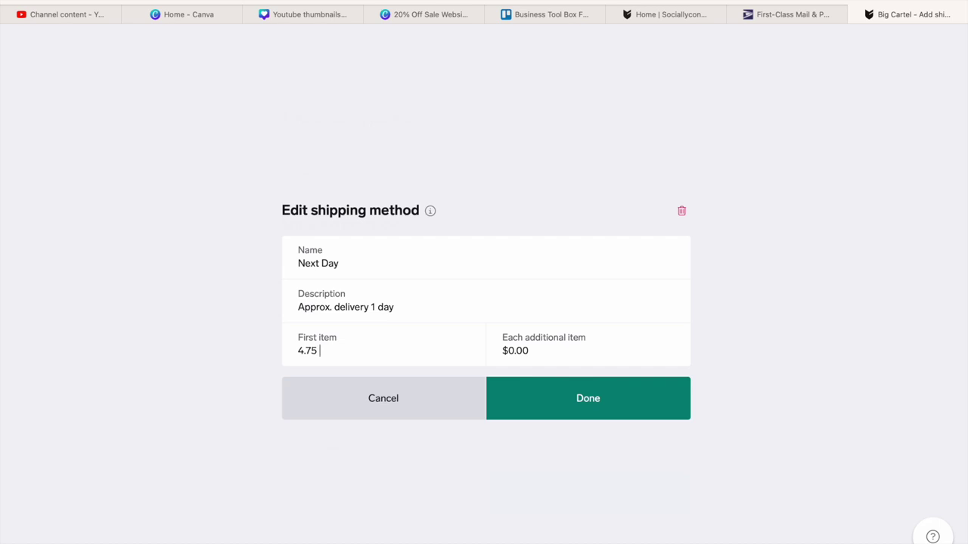
{"action": "left_click", "coordinate": [373, 260]}
{"action": "left_click_drag", "start_coordinate": [350, 263], "coordinate": [296, 264]}
{"action": "key", "text": "BackSpace"}
- Copy the 'First-Class Mail' heading from USPS and paste it as the method name
{"action": "left_click", "coordinate": [790, 15]}
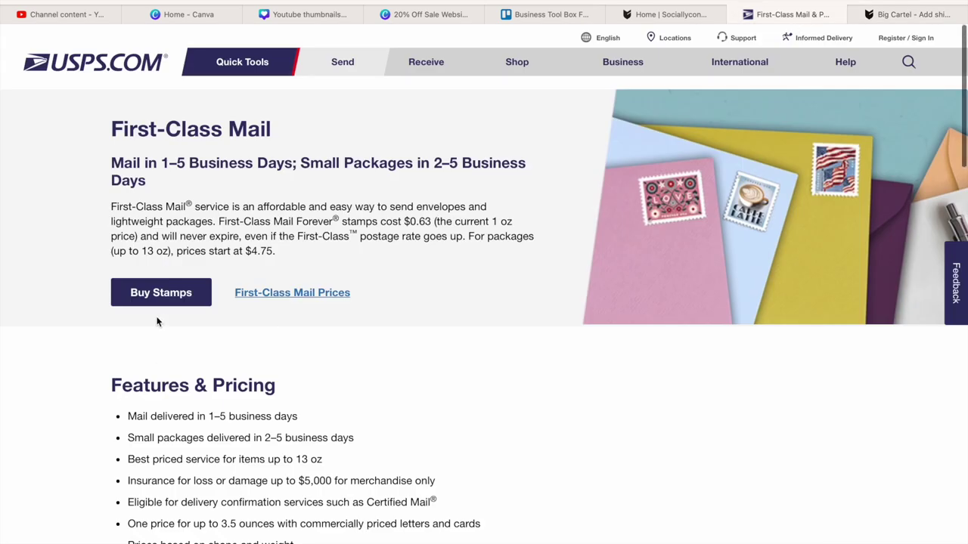
{"action": "left_click_drag", "start_coordinate": [115, 130], "coordinate": [254, 130]}
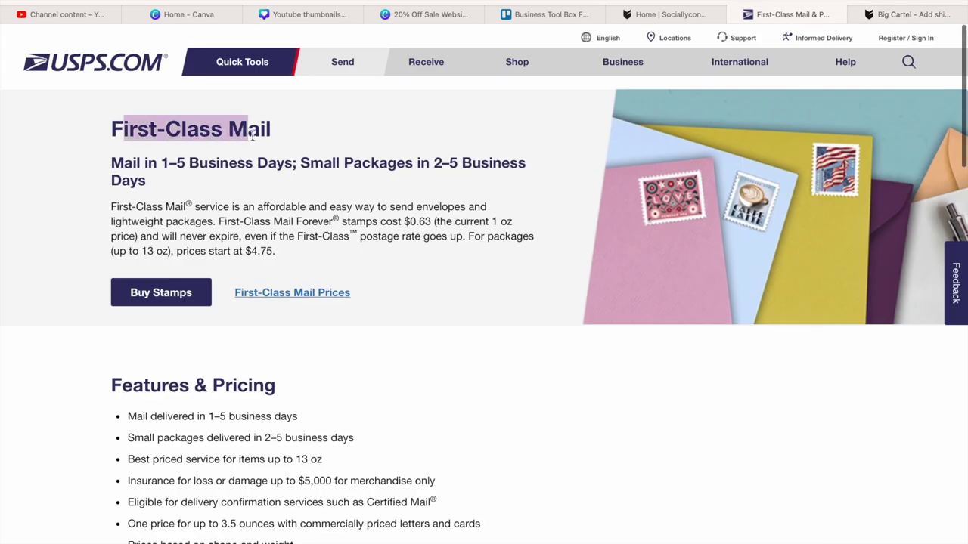
{"action": "left_click", "coordinate": [148, 145]}
{"action": "left_click_drag", "start_coordinate": [110, 132], "coordinate": [279, 129]}
{"action": "left_click", "coordinate": [106, 1]}
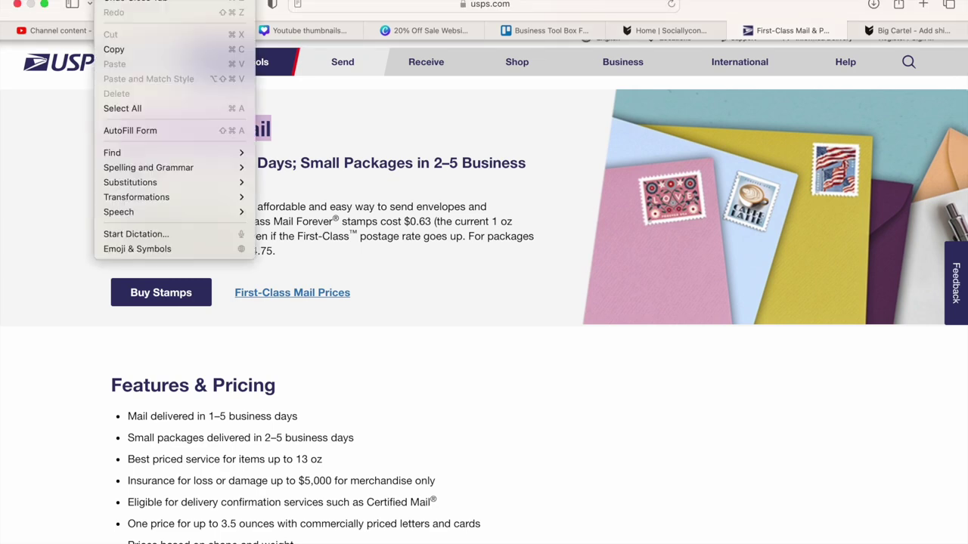
{"action": "left_click", "coordinate": [121, 47]}
{"action": "left_click", "coordinate": [934, 15]}
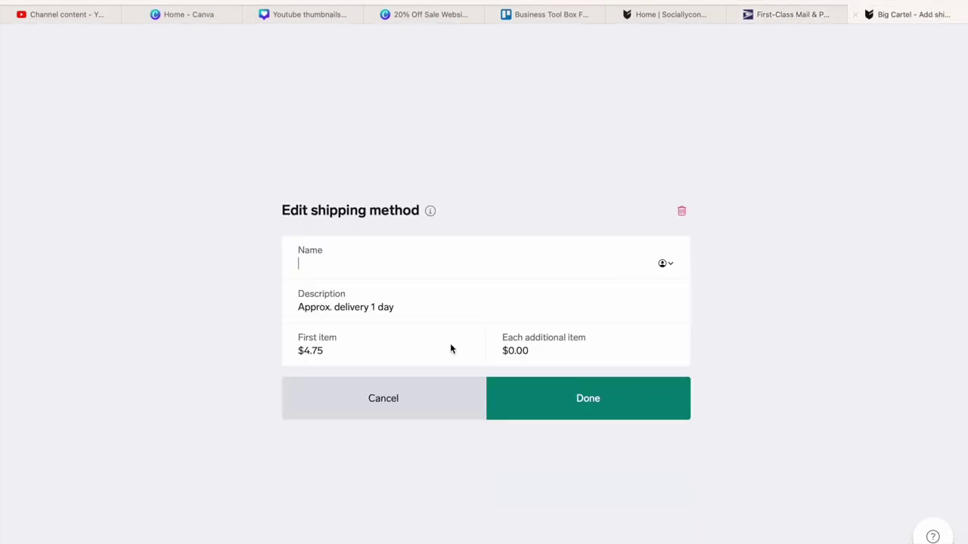
{"action": "left_click", "coordinate": [319, 275]}
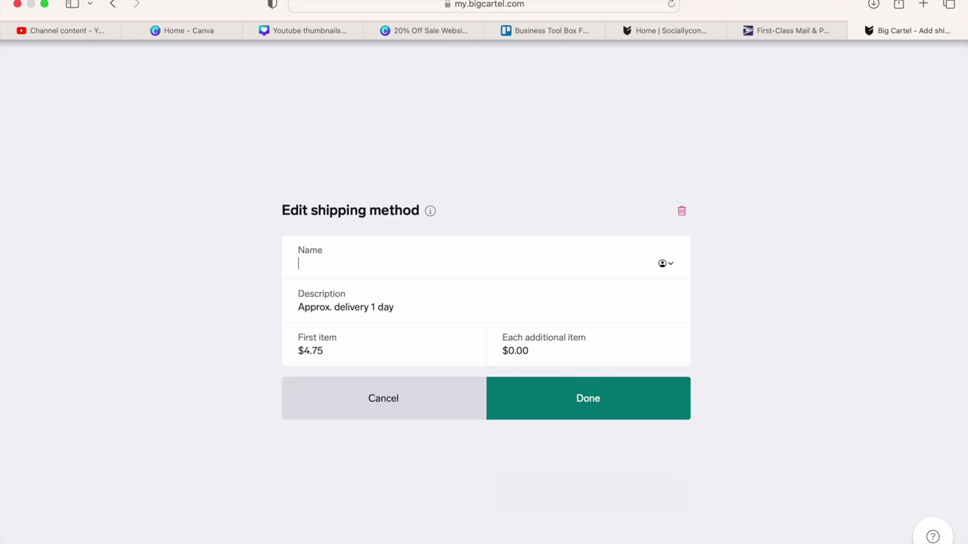
{"action": "left_click", "coordinate": [106, 1]}
{"action": "left_click", "coordinate": [121, 63]}
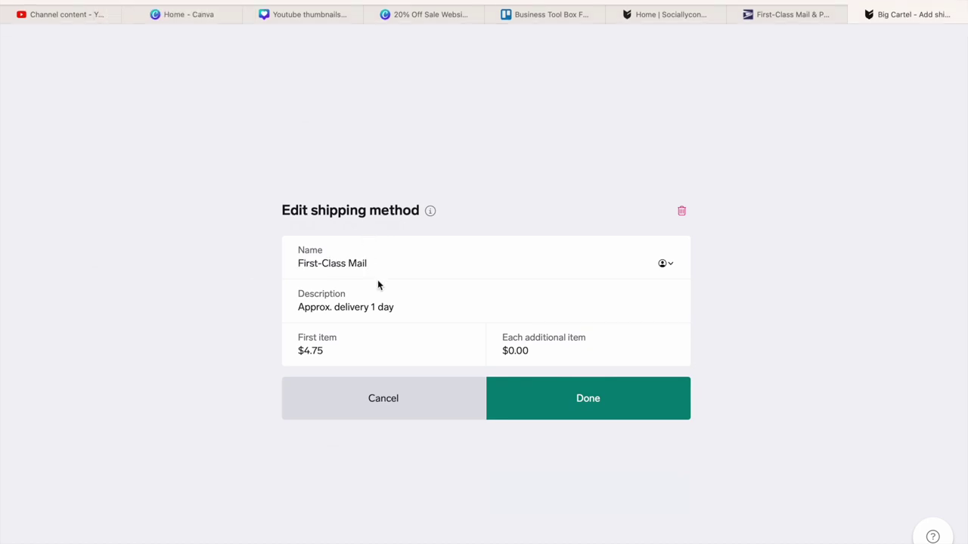
- Replace the description with '1–5 Business Days' copied from USPS and save the method
{"action": "left_click_drag", "start_coordinate": [361, 307], "coordinate": [276, 306]}
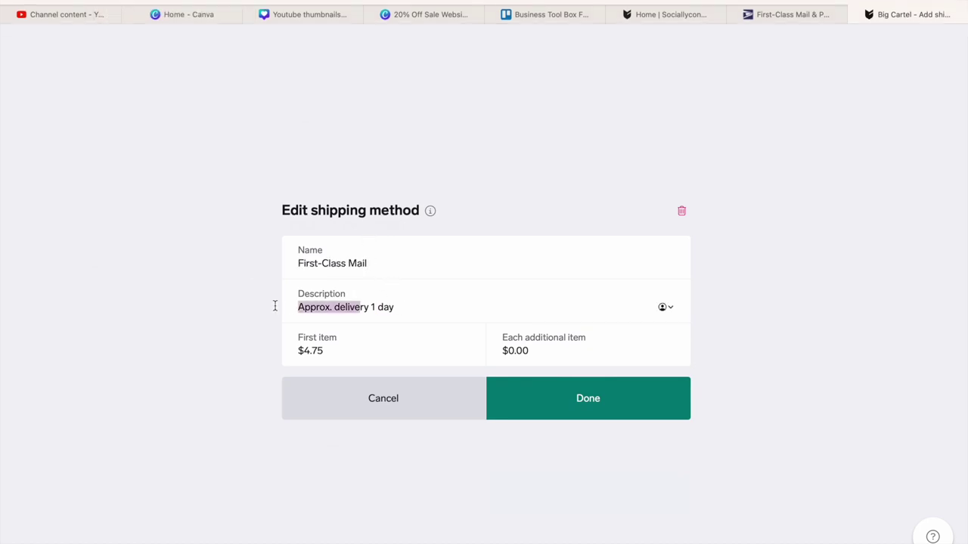
{"action": "left_click", "coordinate": [398, 316]}
{"action": "left_click_drag", "start_coordinate": [397, 307], "coordinate": [295, 305]}
{"action": "key", "text": "BackSpace"}
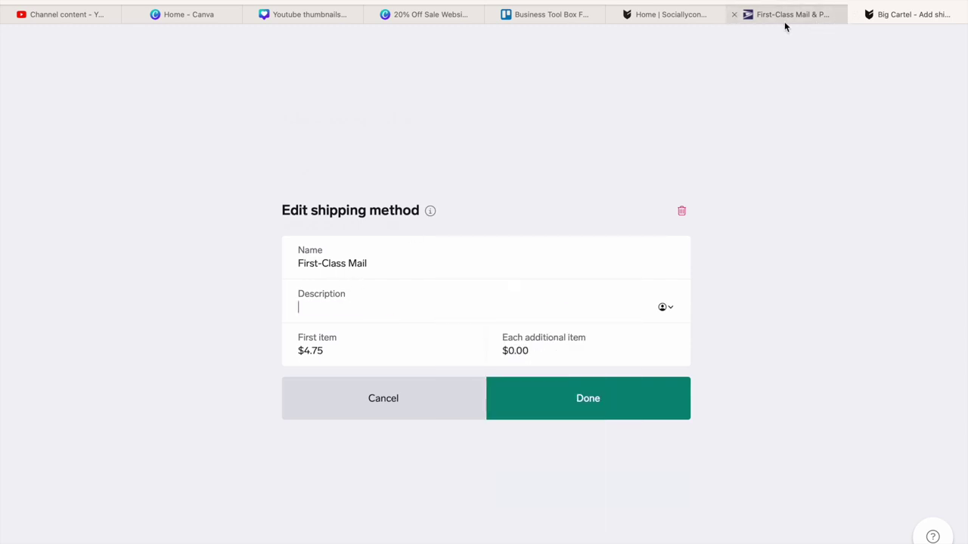
{"action": "left_click", "coordinate": [798, 17]}
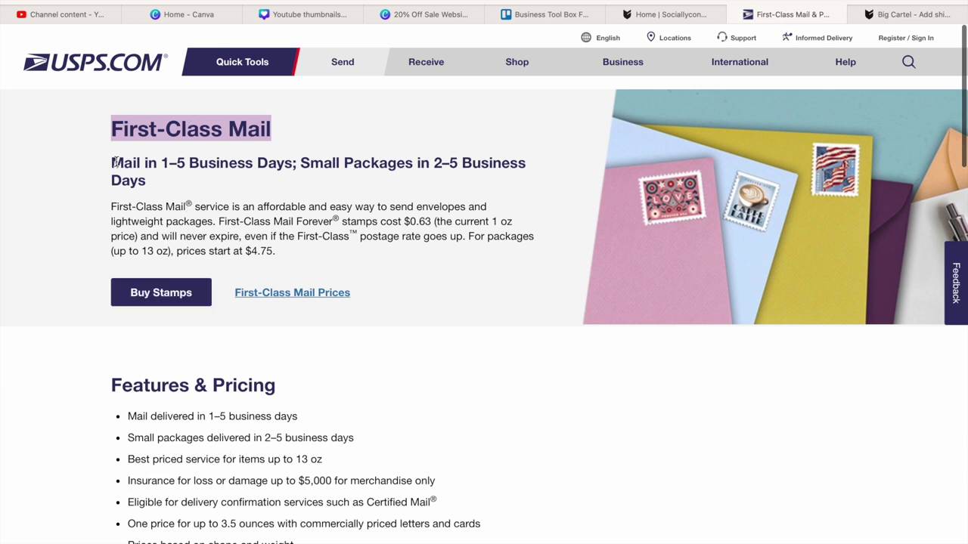
{"action": "left_click_drag", "start_coordinate": [161, 163], "coordinate": [293, 162]}
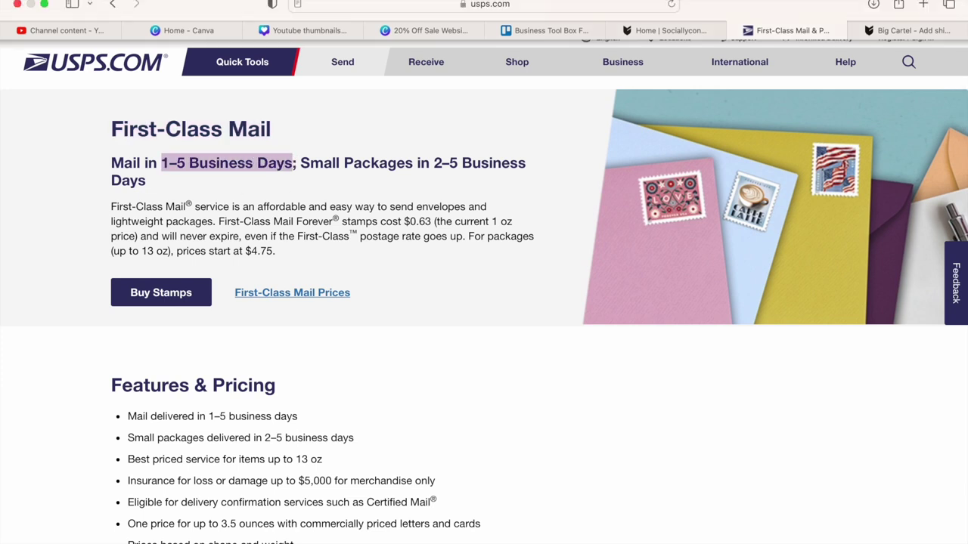
{"action": "left_click", "coordinate": [105, 0]}
{"action": "left_click", "coordinate": [112, 50]}
{"action": "left_click", "coordinate": [915, 29]}
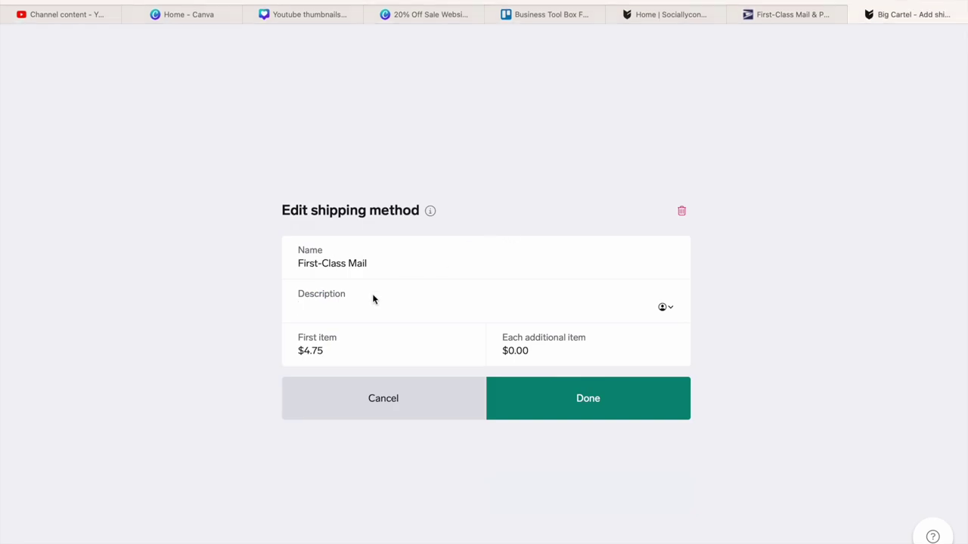
{"action": "left_click", "coordinate": [105, 0]}
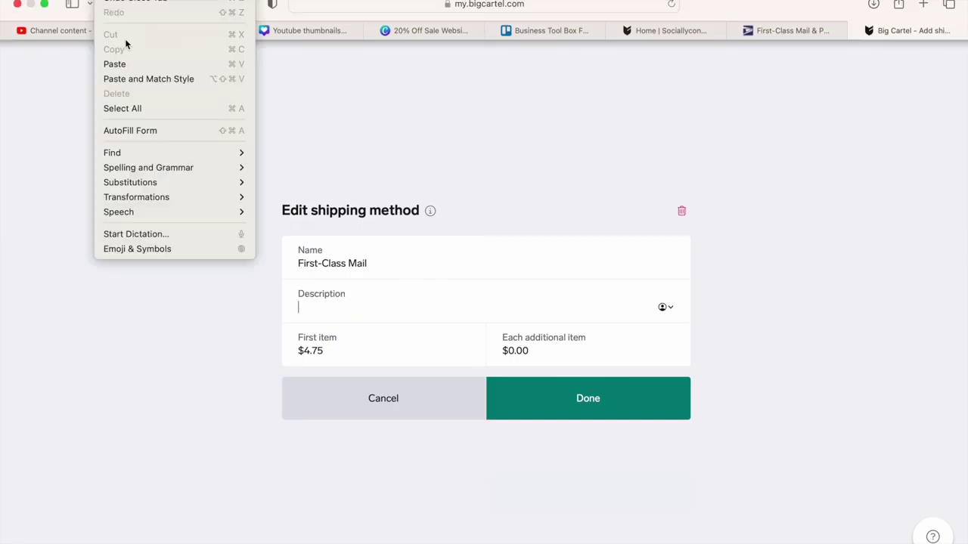
{"action": "left_click", "coordinate": [134, 64]}
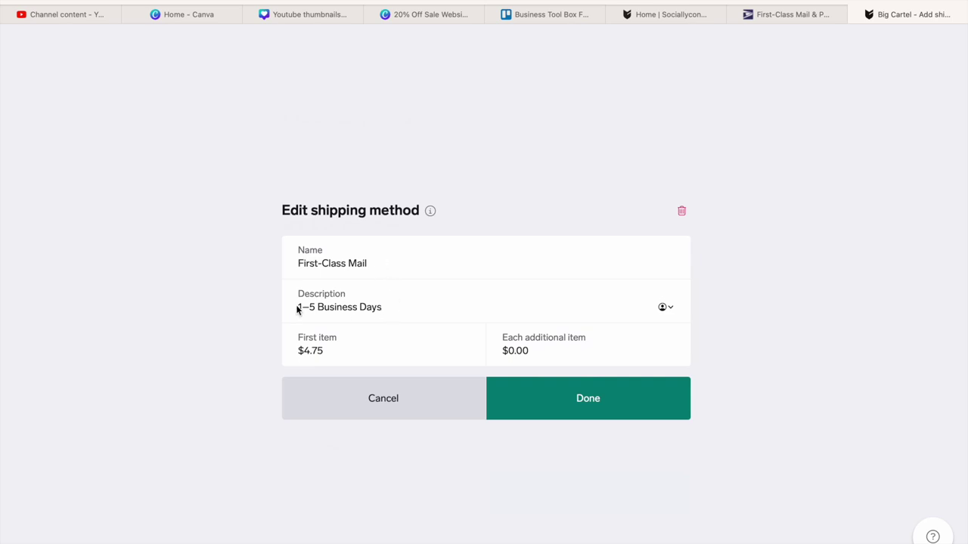
{"action": "left_click", "coordinate": [627, 405]}
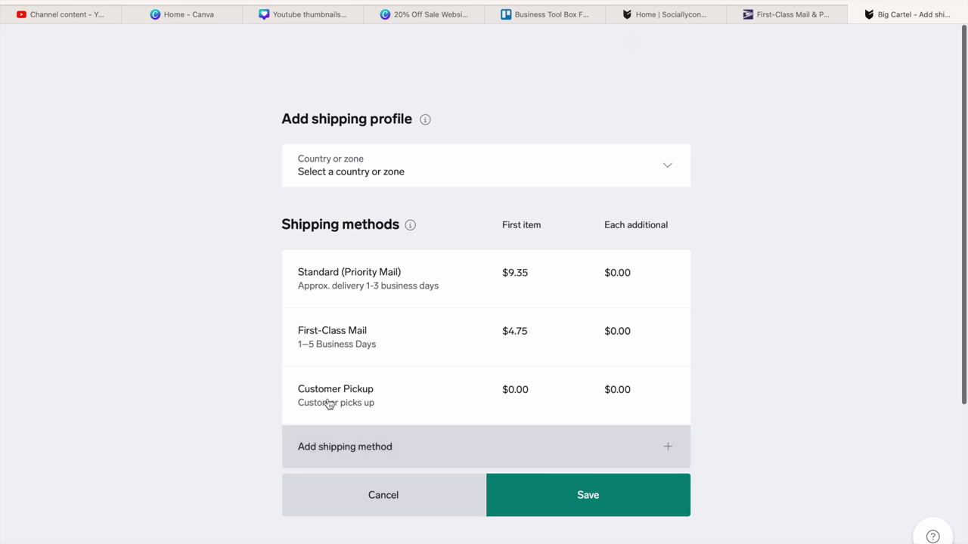
- Clear the Customer Pickup method's name and 'Customer picks up' description
{"action": "left_click", "coordinate": [367, 398]}
{"action": "left_click", "coordinate": [381, 258]}
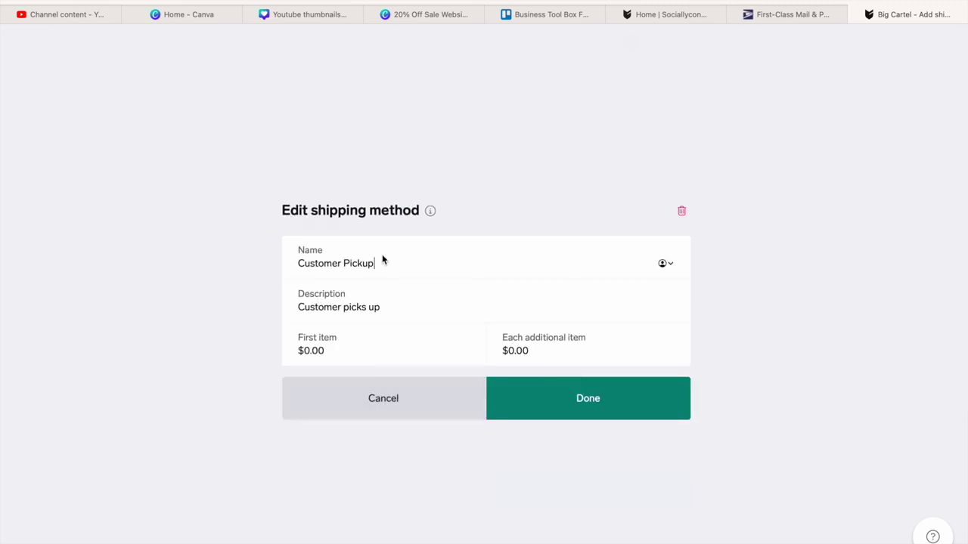
{"action": "left_click_drag", "start_coordinate": [384, 264], "coordinate": [278, 264]}
{"action": "key", "text": "BackSpace"}
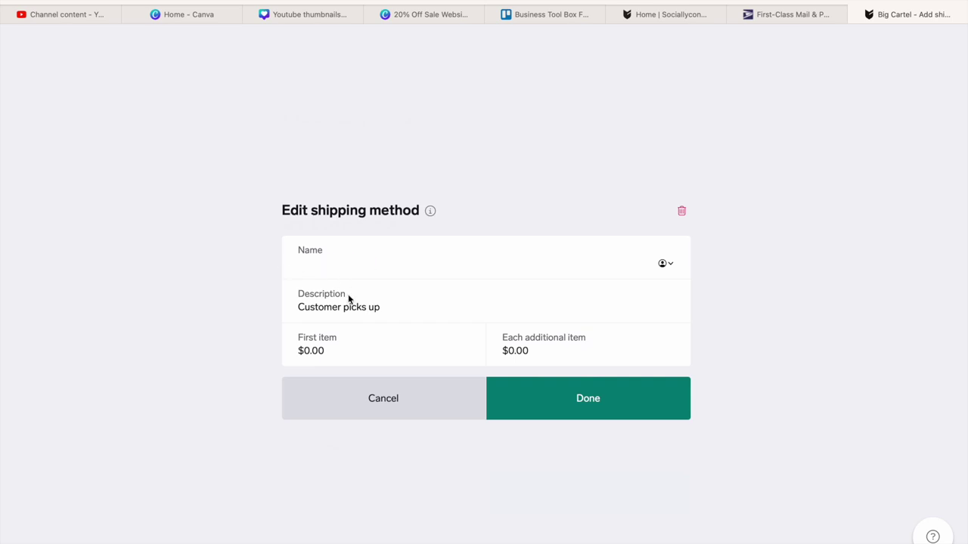
{"action": "left_click", "coordinate": [393, 307]}
{"action": "left_click_drag", "start_coordinate": [387, 308], "coordinate": [281, 311]}
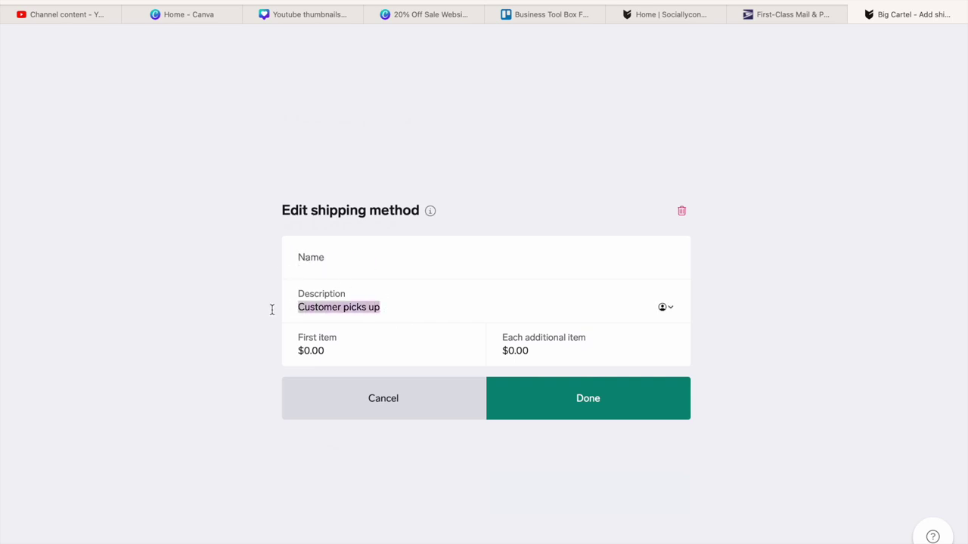
{"action": "key", "text": "BackSpace"}
- Return to the USPS postage rates price list
{"action": "left_click", "coordinate": [319, 272]}
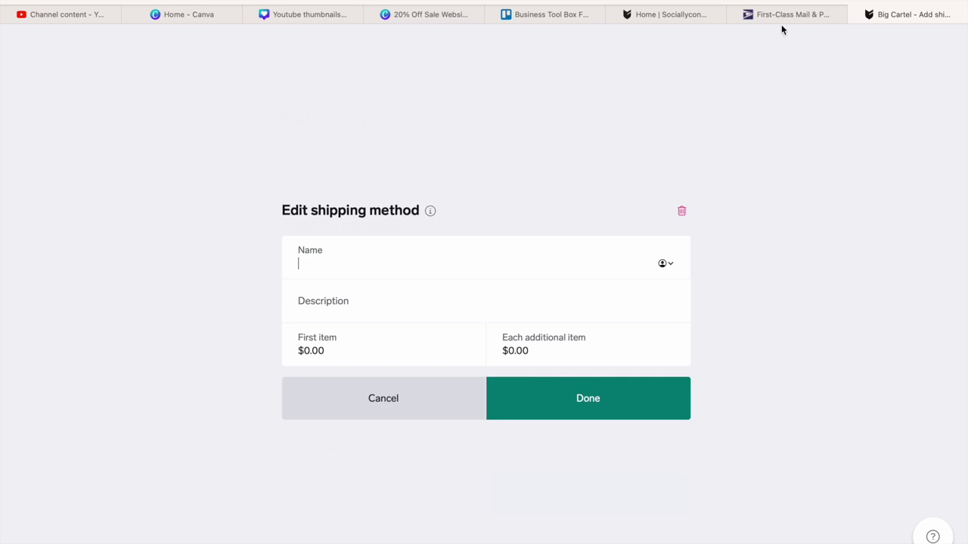
{"action": "left_click", "coordinate": [815, 14]}
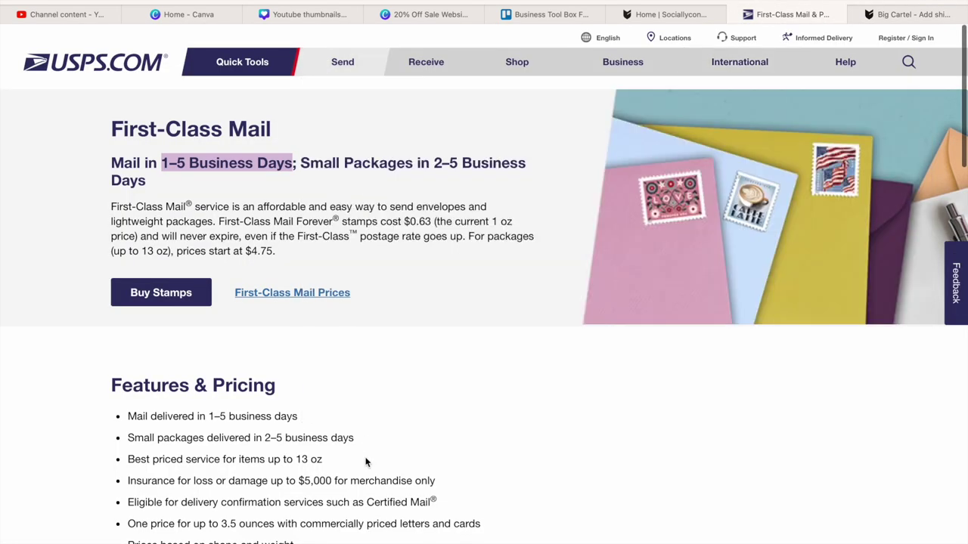
{"action": "left_click", "coordinate": [379, 400]}
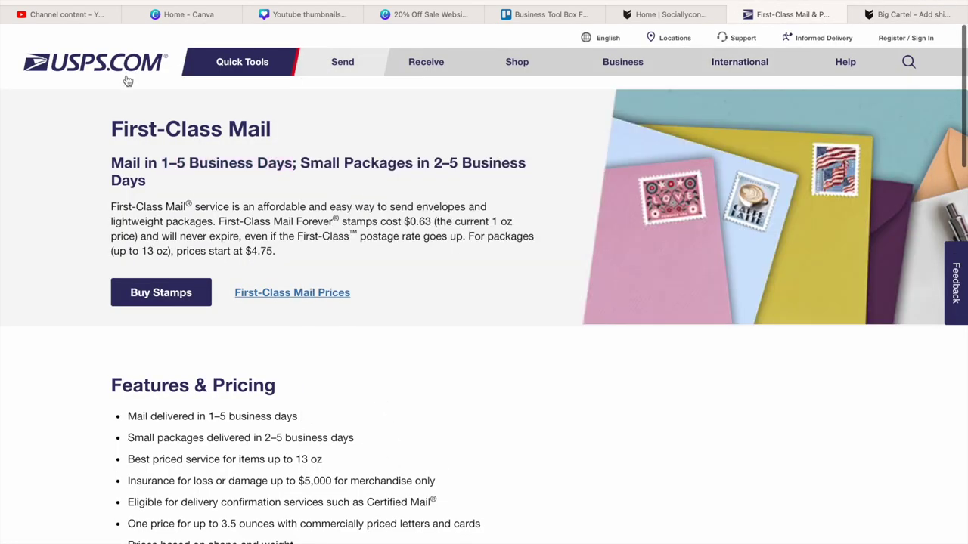
{"action": "key", "text": "alt+Left"}
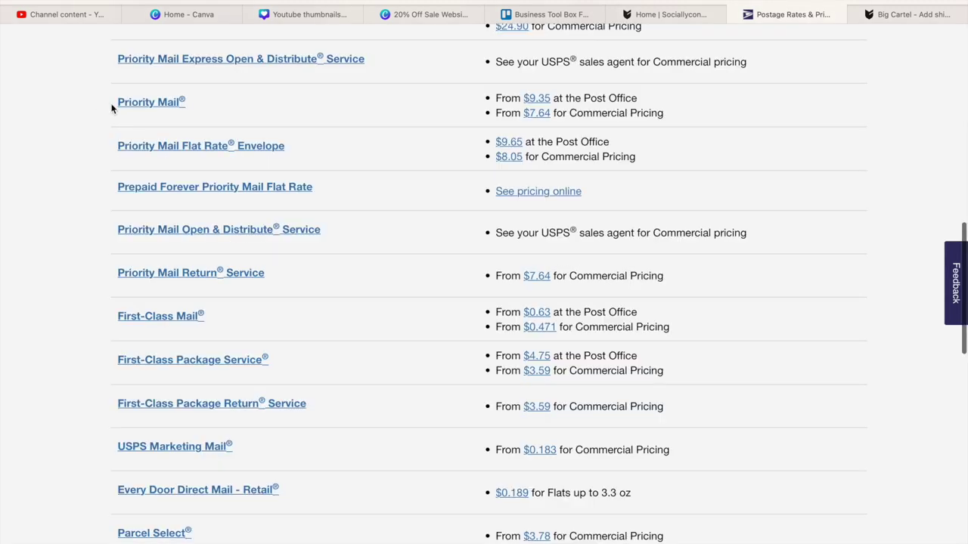
- Open USPS's Priority Mail Express page and copy its 'Priority Mail Express' heading
{"action": "scroll", "coordinate": [324, 266], "scroll_direction": "up", "scroll_amount": 5}
{"action": "scroll", "coordinate": [324, 266], "scroll_direction": "down", "scroll_amount": 2}
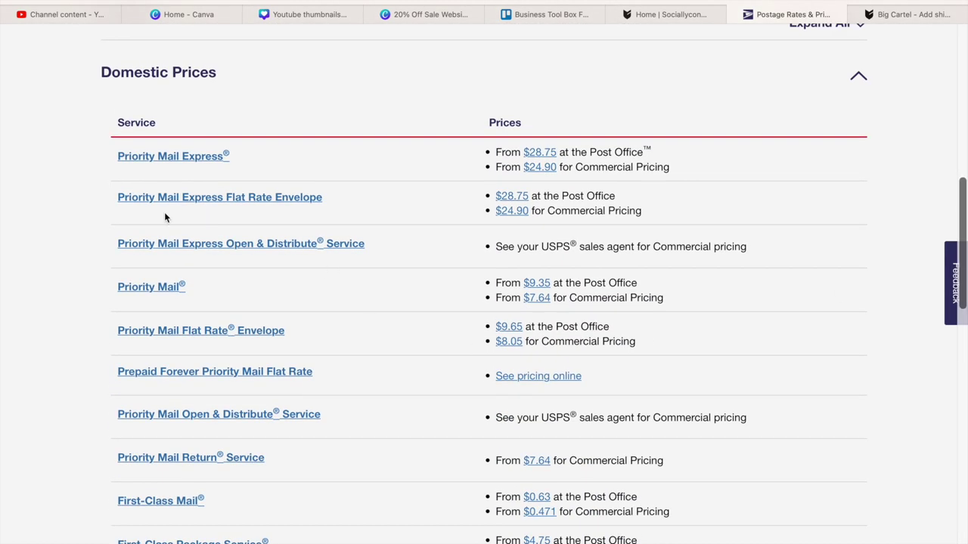
{"action": "left_click", "coordinate": [189, 160]}
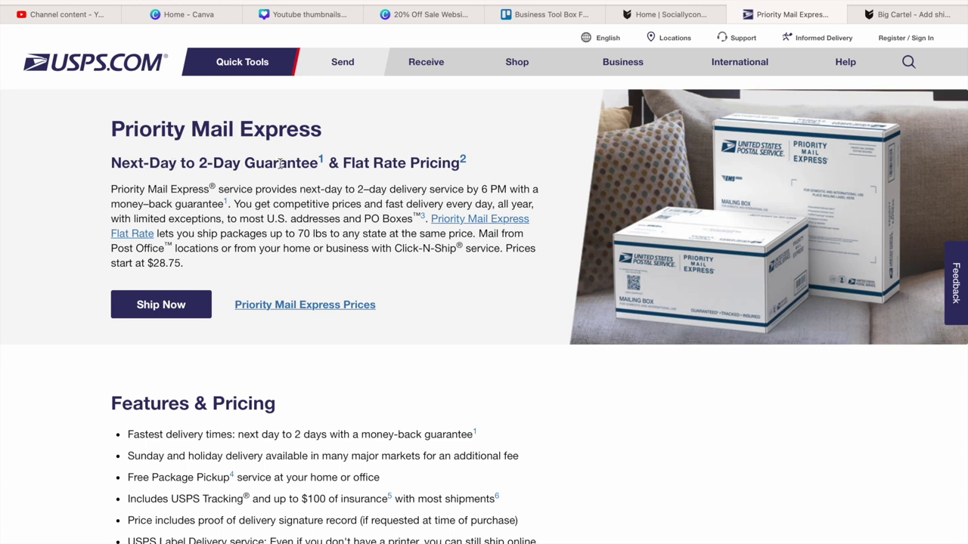
{"action": "left_click_drag", "start_coordinate": [323, 131], "coordinate": [87, 129]}
{"action": "left_click", "coordinate": [109, 1]}
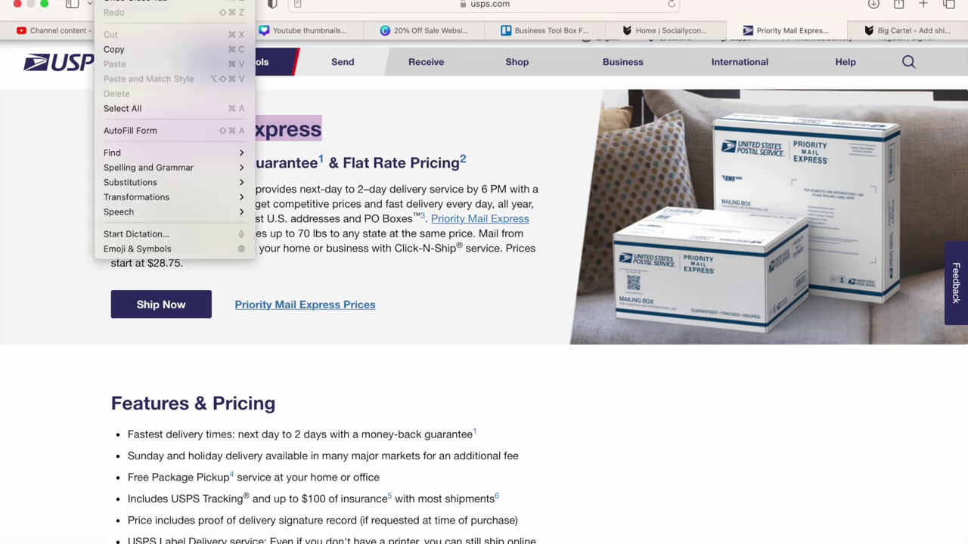
{"action": "left_click", "coordinate": [113, 49]}
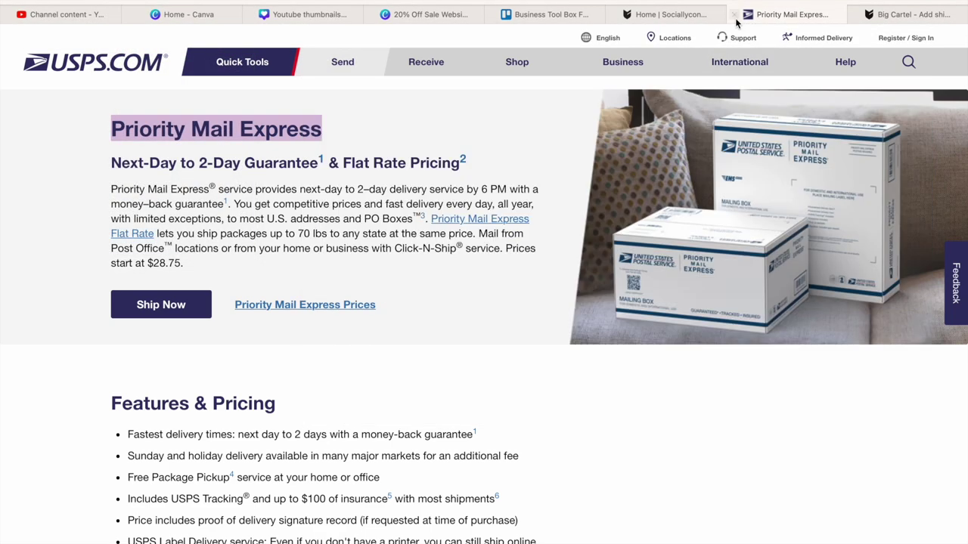
- Name the method 'Priority Mail Express' and describe it as 'Next-Day to 2-Day Guarantee'
{"action": "left_click", "coordinate": [933, 15]}
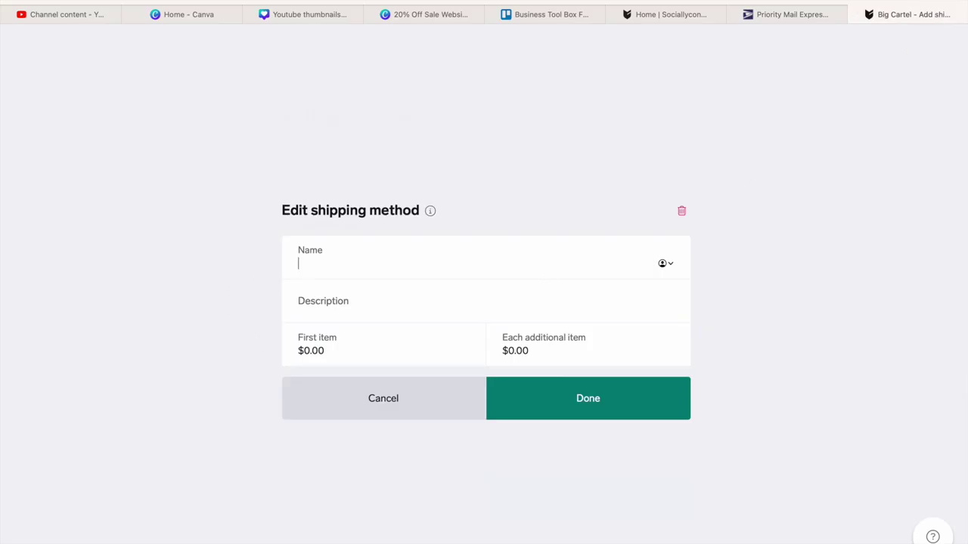
{"action": "left_click", "coordinate": [109, 2]}
{"action": "left_click", "coordinate": [115, 65]}
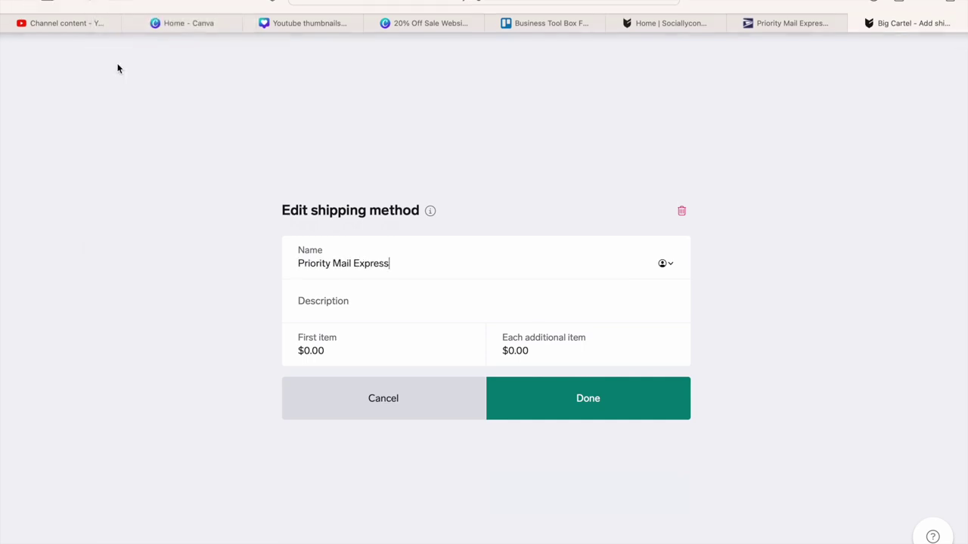
{"action": "left_click", "coordinate": [346, 315]}
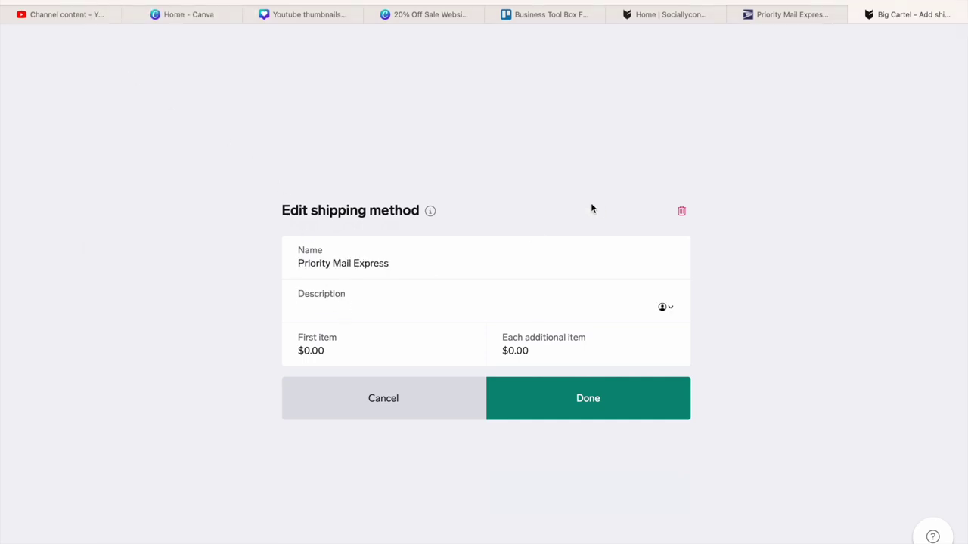
{"action": "left_click", "coordinate": [804, 15]}
{"action": "left_click", "coordinate": [181, 189]}
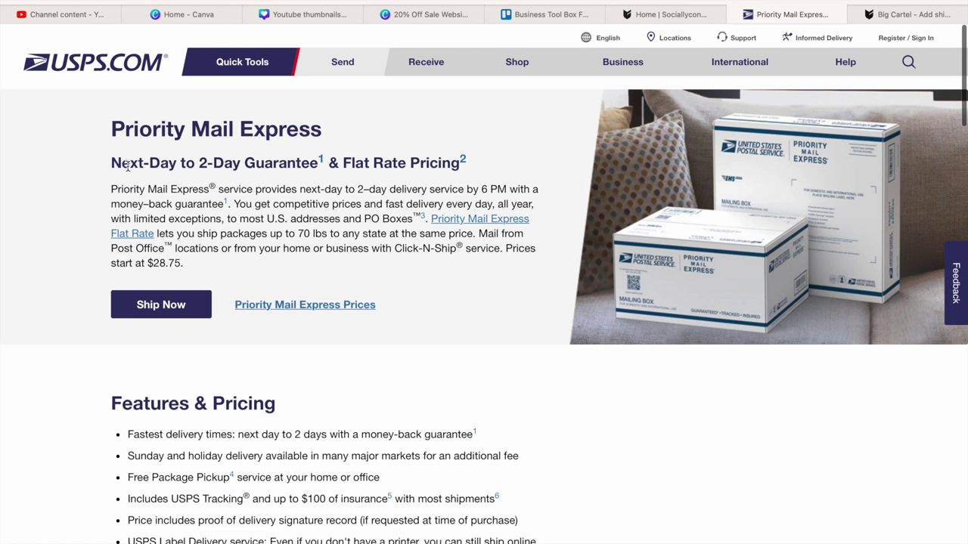
{"action": "left_click_drag", "start_coordinate": [111, 162], "coordinate": [321, 165]}
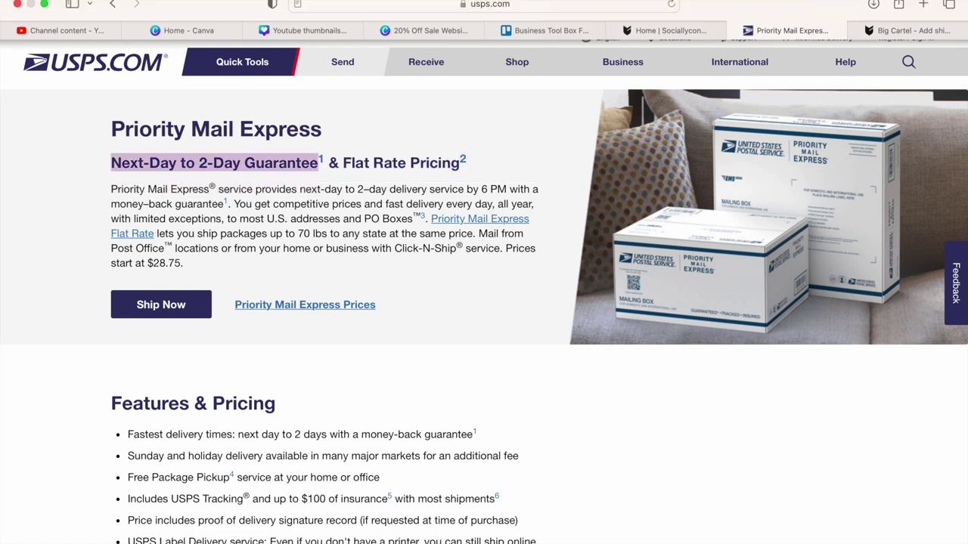
{"action": "left_click", "coordinate": [110, 0]}
{"action": "left_click", "coordinate": [113, 50]}
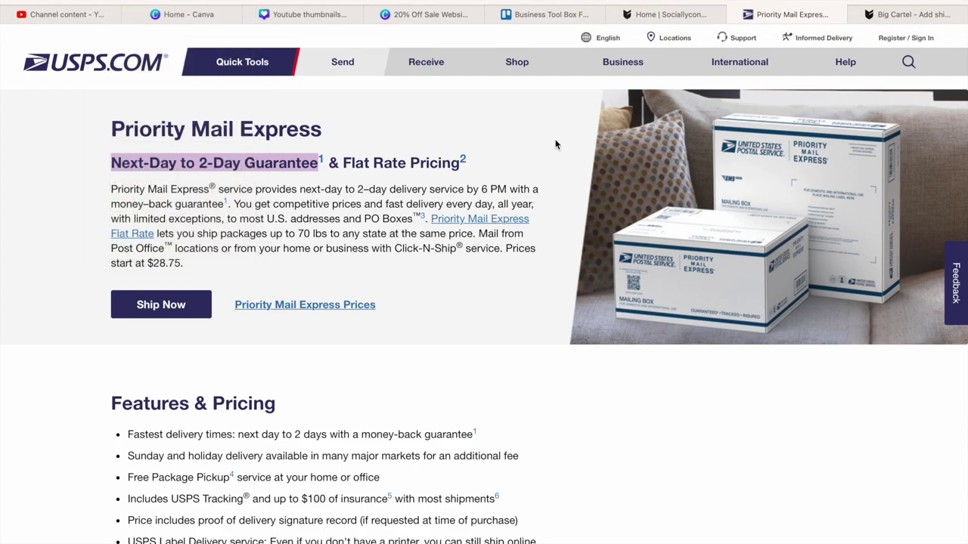
{"action": "left_click", "coordinate": [921, 16]}
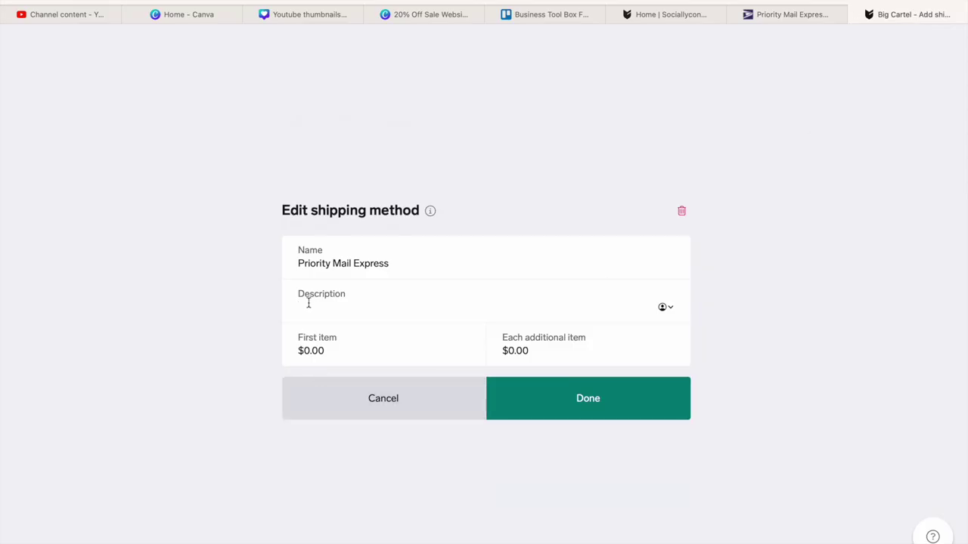
{"action": "left_click", "coordinate": [113, 1]}
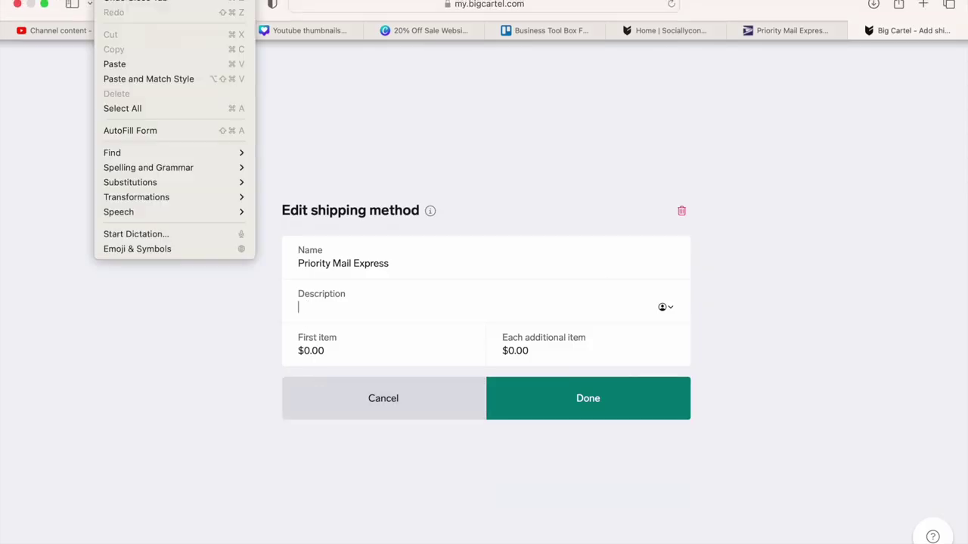
{"action": "left_click", "coordinate": [115, 65]}
- Set the Priority Mail Express first-item price to $28.75 and save the method
{"action": "left_click", "coordinate": [337, 349]}
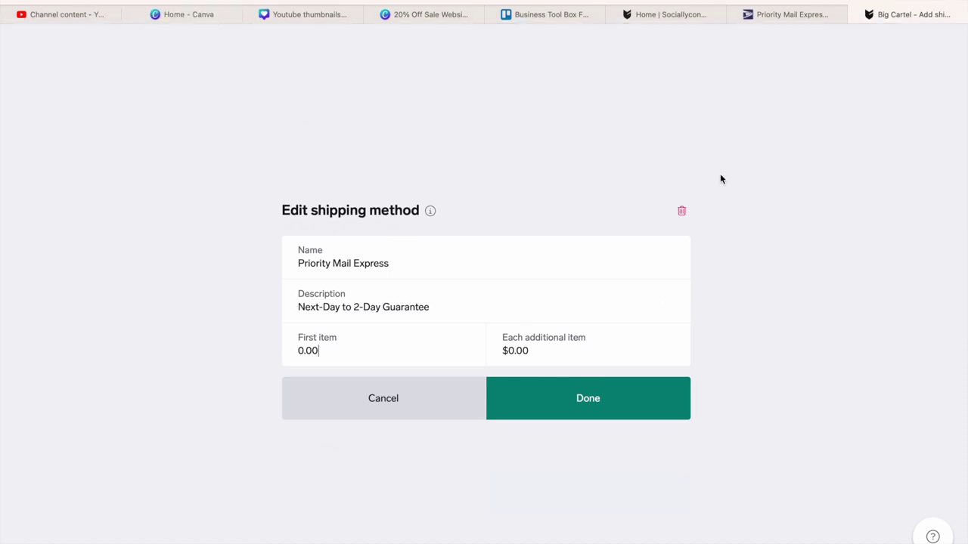
{"action": "left_click", "coordinate": [797, 14]}
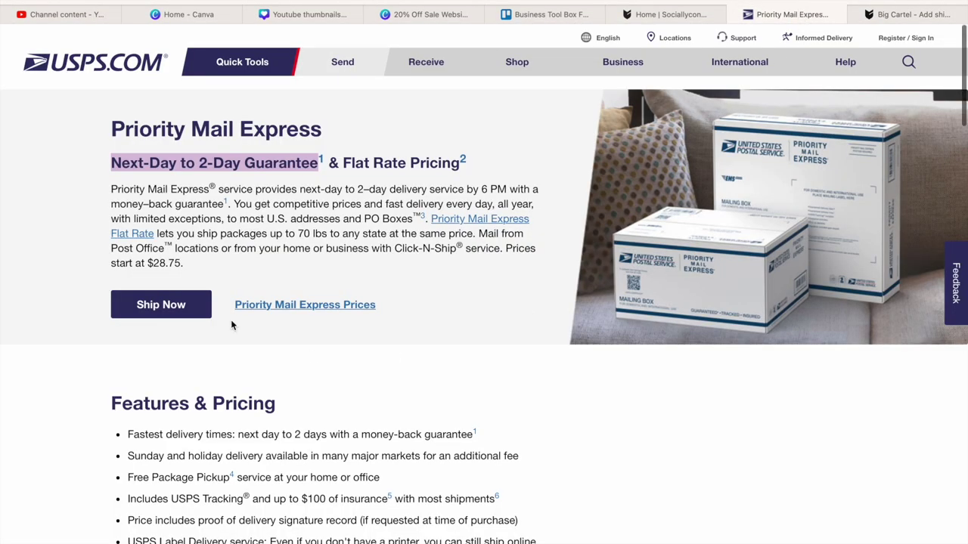
{"action": "left_click", "coordinate": [223, 266]}
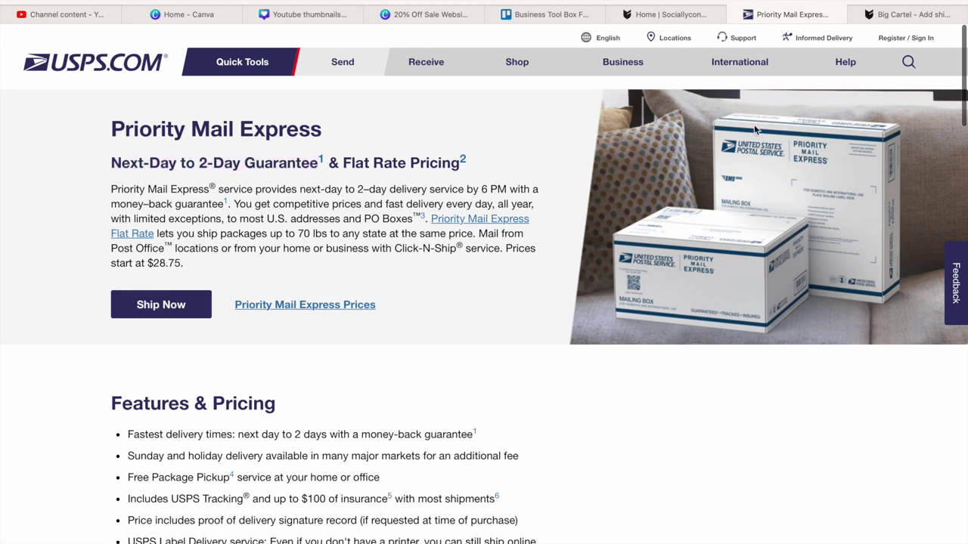
{"action": "left_click", "coordinate": [929, 15]}
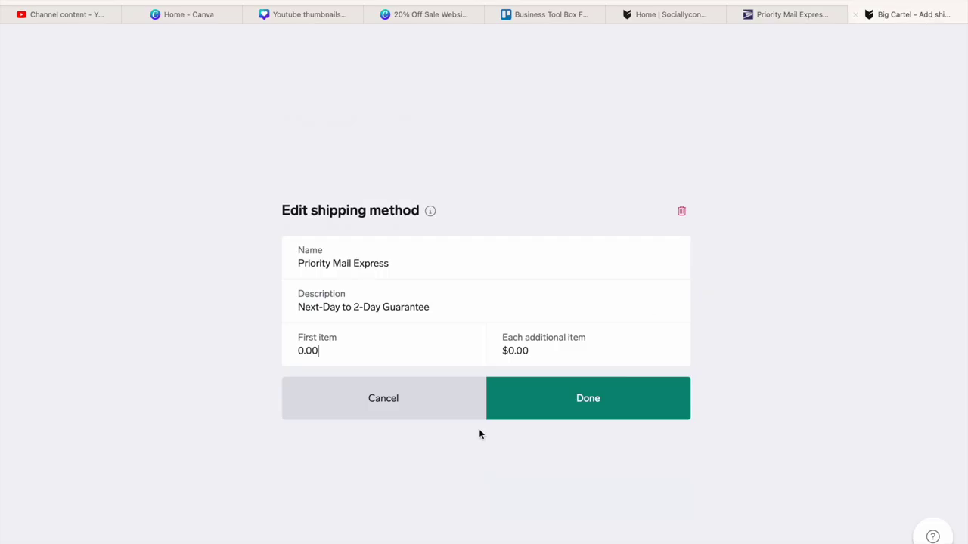
{"action": "left_click", "coordinate": [320, 350]}
{"action": "key", "text": "BackSpace"}
{"action": "key", "text": "BackSpace"}
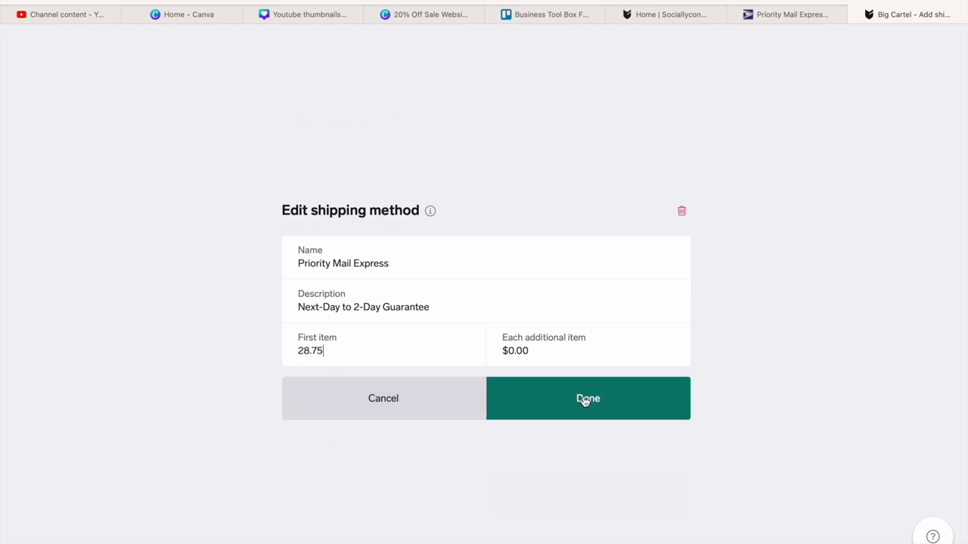
{"action": "left_click", "coordinate": [299, 350]}
{"action": "type", "text": "$"}
{"action": "left_click", "coordinate": [607, 400]}
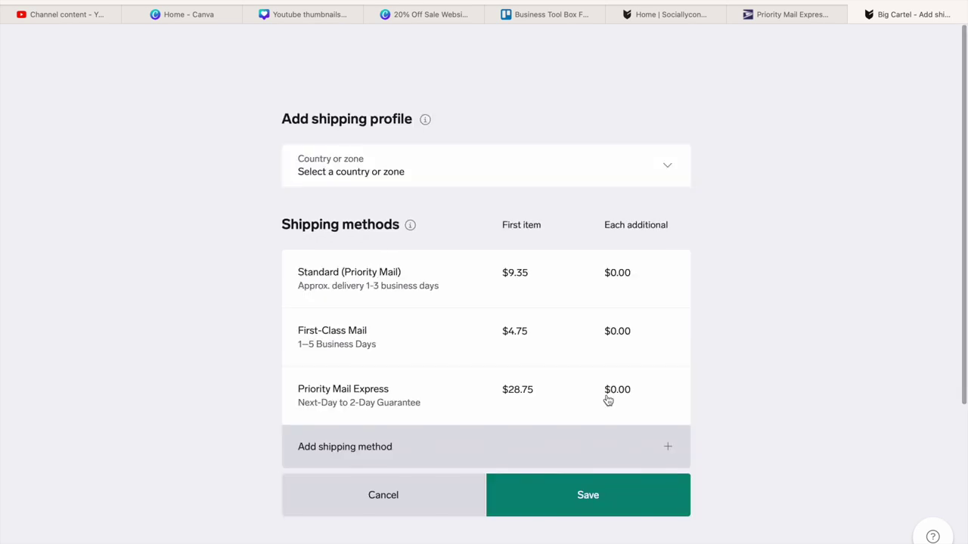
- Assign the shipping profile to United States, region Everywhere, and save it
{"action": "left_click", "coordinate": [579, 493]}
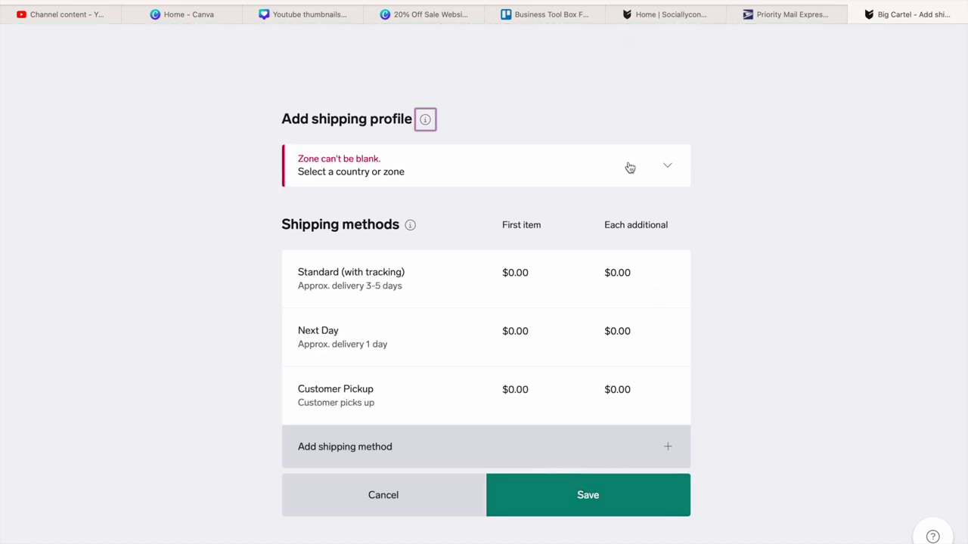
{"action": "left_click", "coordinate": [505, 155]}
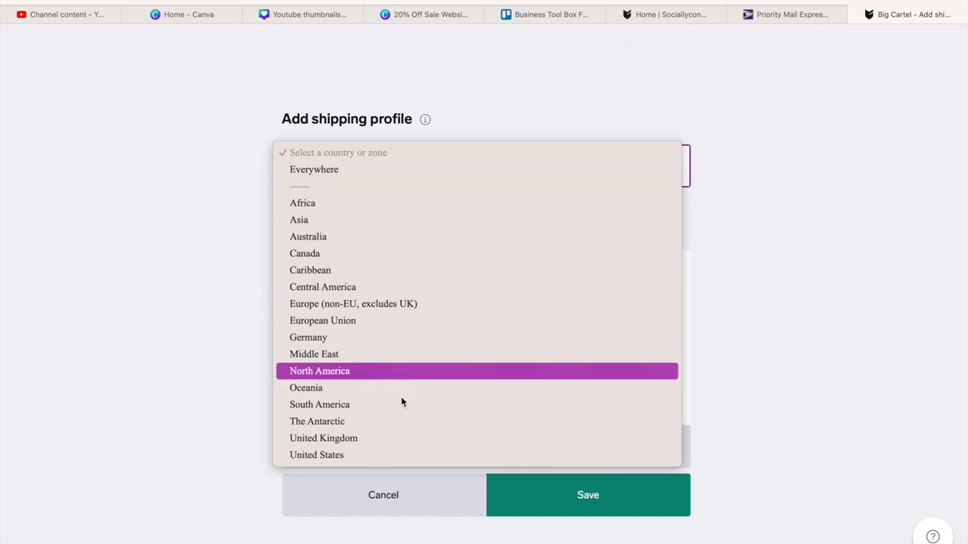
{"action": "left_click", "coordinate": [375, 461]}
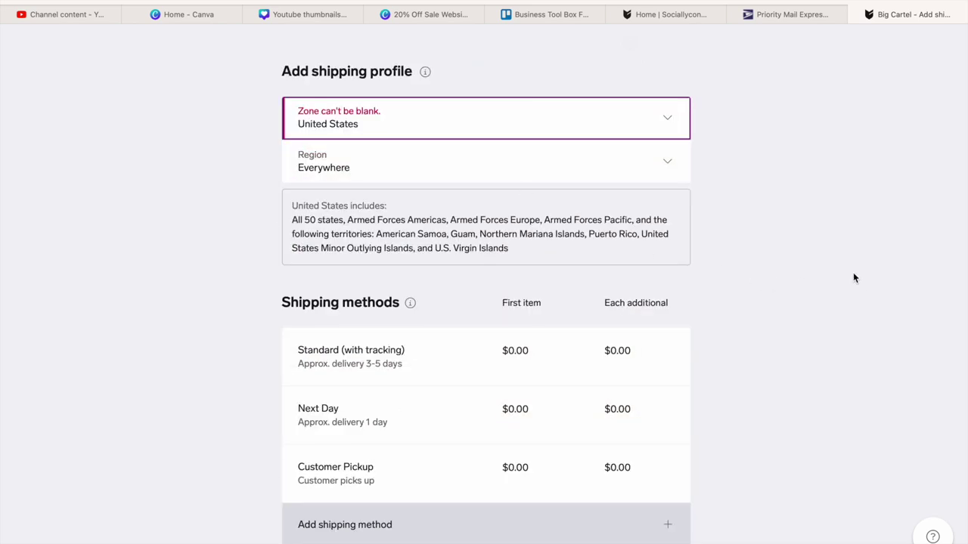
{"action": "left_click", "coordinate": [671, 163]}
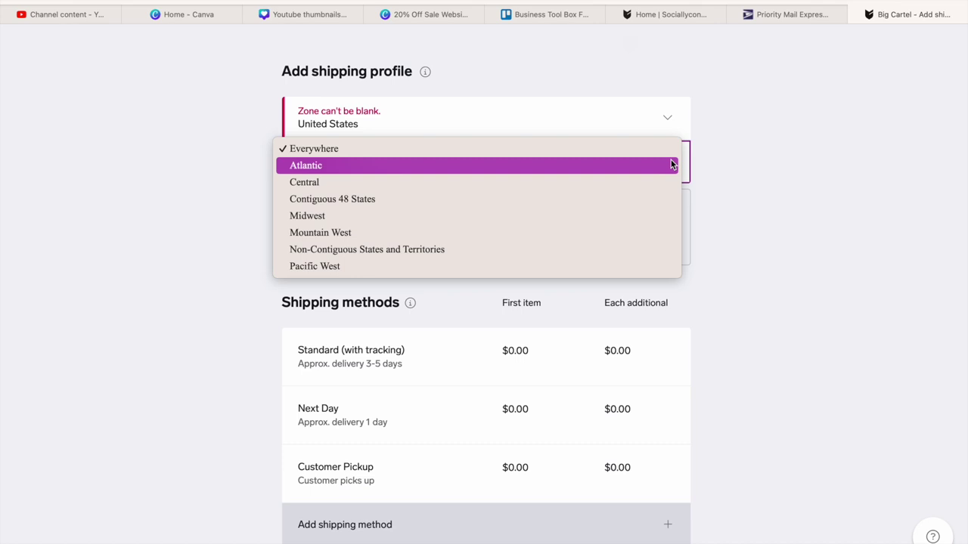
{"action": "left_click", "coordinate": [815, 174]}
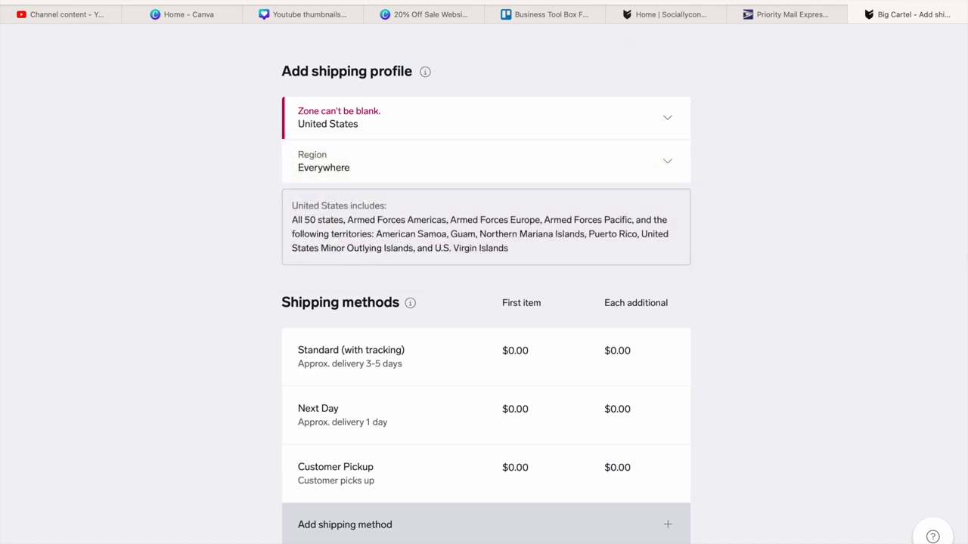
{"action": "scroll", "coordinate": [731, 515], "scroll_direction": "down", "scroll_amount": 1}
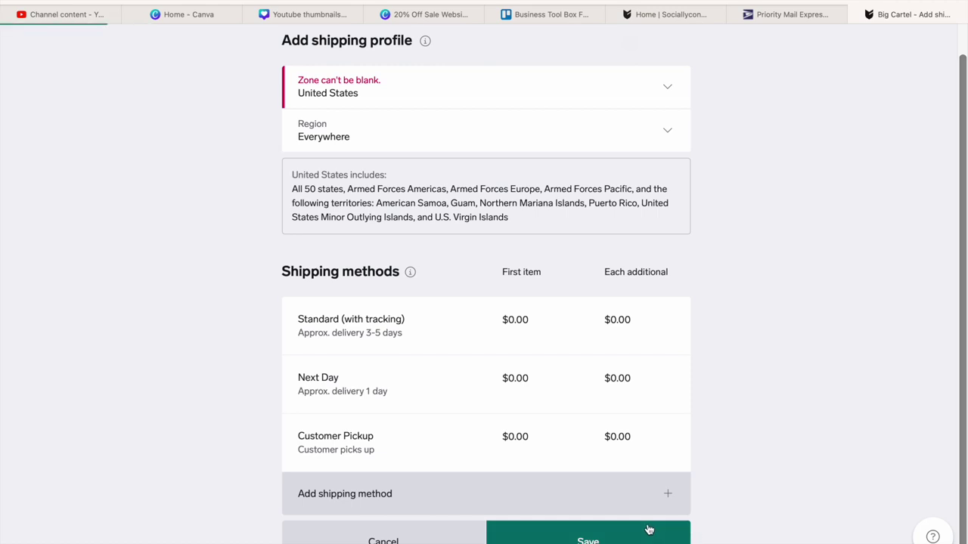
{"action": "left_click", "coordinate": [647, 529]}
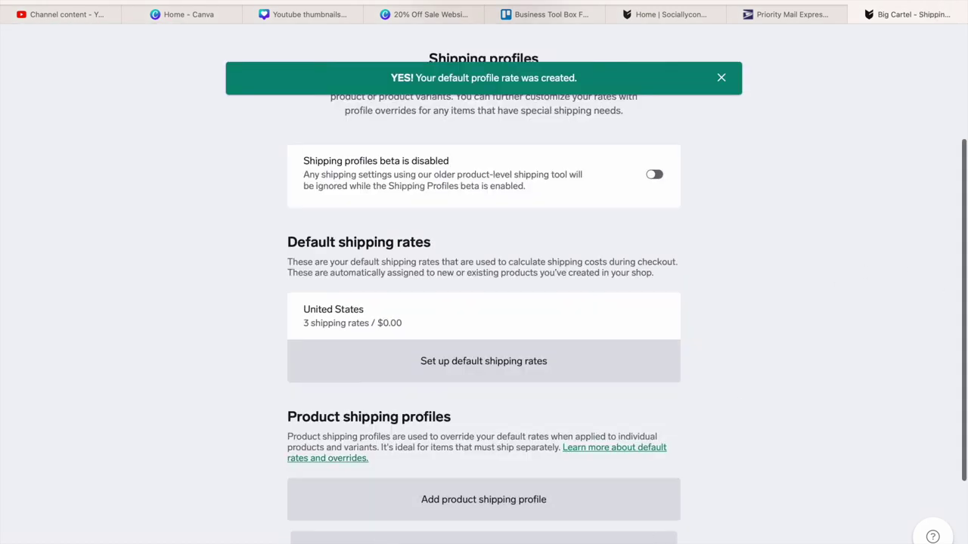
- Cancel the unsaved shipping zone edit and scroll the Account page to Get paid
{"action": "scroll", "coordinate": [484, 302], "scroll_direction": "down", "scroll_amount": 3}
{"action": "scroll", "coordinate": [483, 302], "scroll_direction": "up", "scroll_amount": 5}
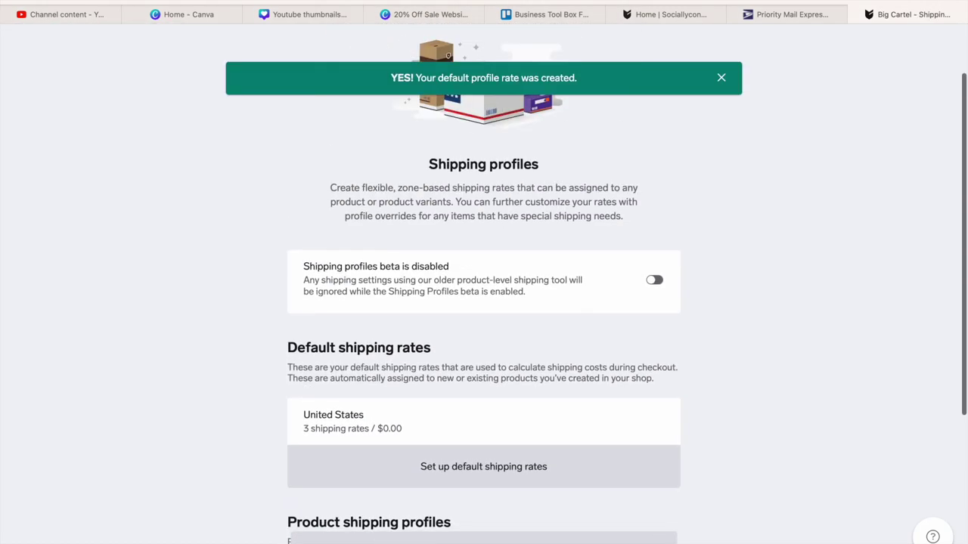
{"action": "scroll", "coordinate": [933, 307], "scroll_direction": "down", "scroll_amount": 5}
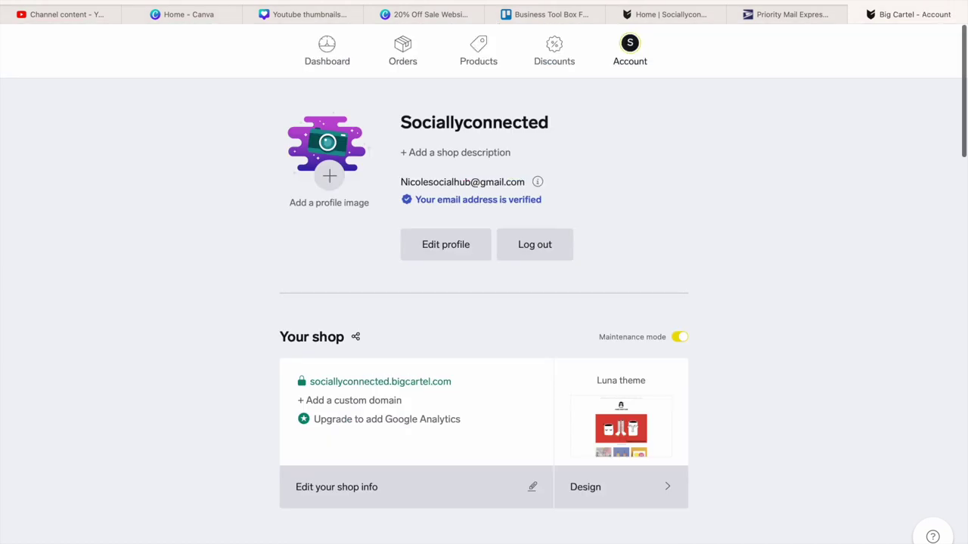
{"action": "left_click_drag", "start_coordinate": [963, 96], "coordinate": [928, 375]}
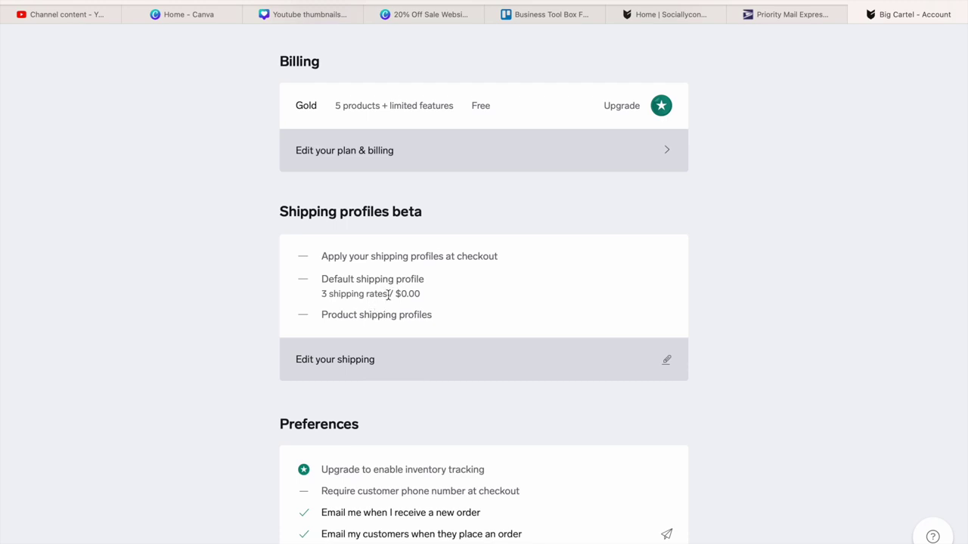
{"action": "scroll", "coordinate": [639, 239], "scroll_direction": "down", "scroll_amount": 5}
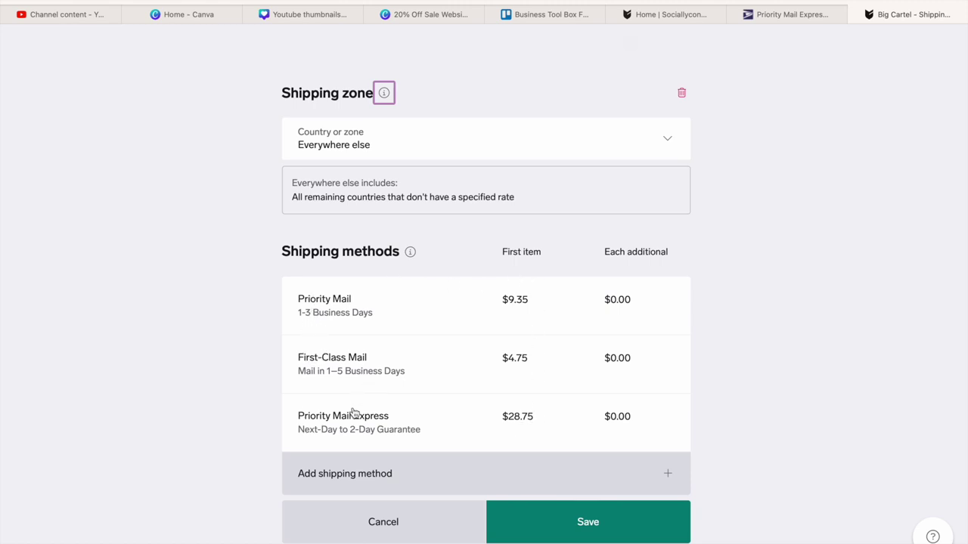
{"action": "left_click", "coordinate": [366, 520]}
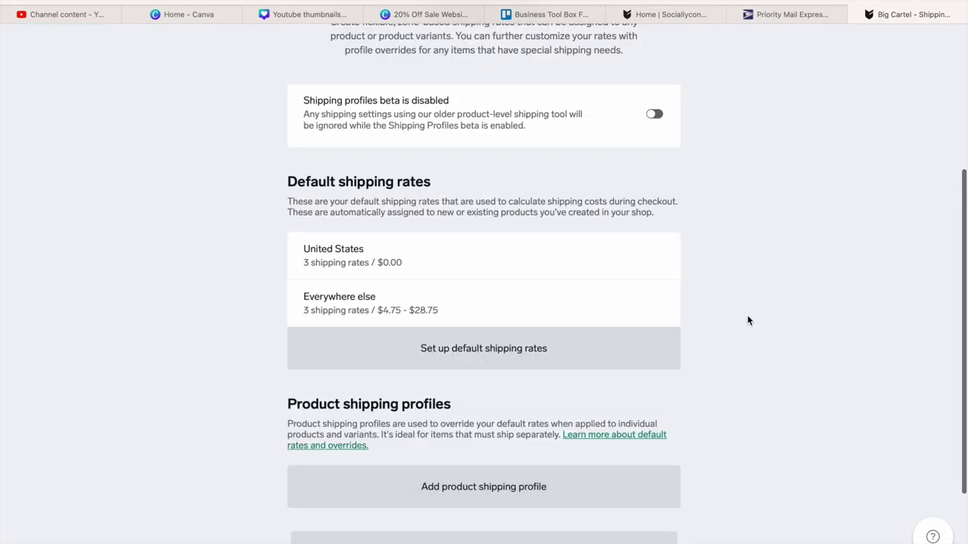
{"action": "left_click_drag", "start_coordinate": [966, 312], "coordinate": [903, 373]}
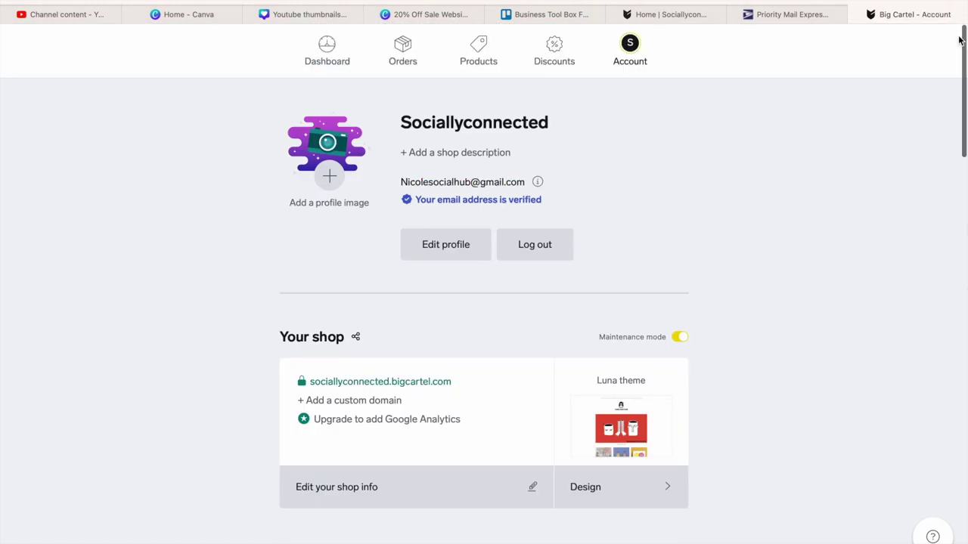
{"action": "left_click_drag", "start_coordinate": [965, 43], "coordinate": [934, 212]}
{"action": "scroll", "coordinate": [933, 212], "scroll_direction": "down", "scroll_amount": 1}
{"action": "scroll", "coordinate": [931, 212], "scroll_direction": "up", "scroll_amount": 1}
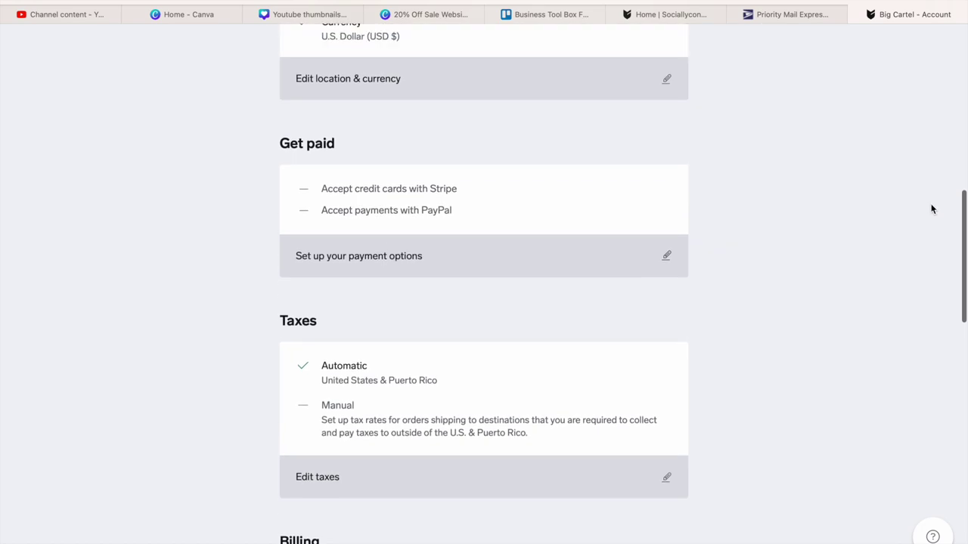
- Go to the payment setup options and start connecting PayPal
{"action": "left_click", "coordinate": [509, 252]}
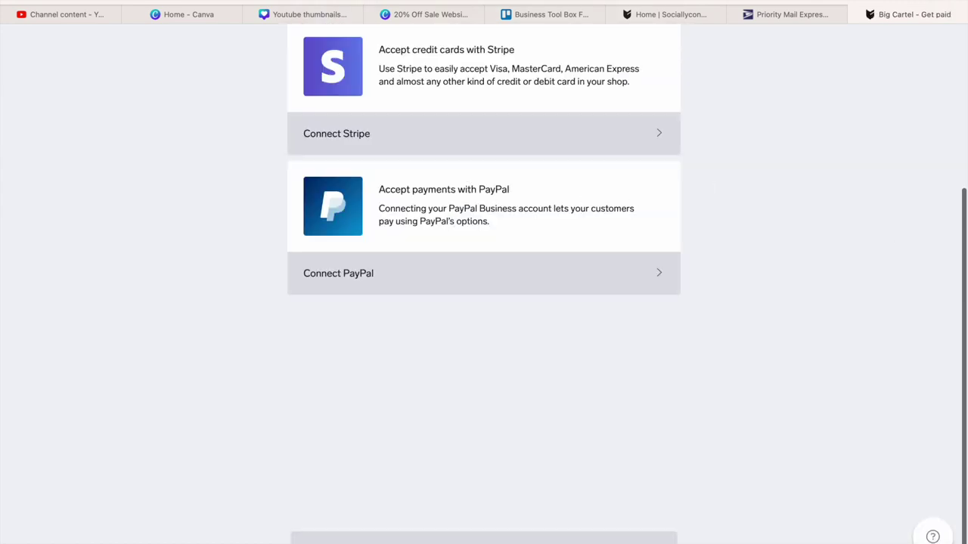
{"action": "scroll", "coordinate": [673, 169], "scroll_direction": "up", "scroll_amount": 4}
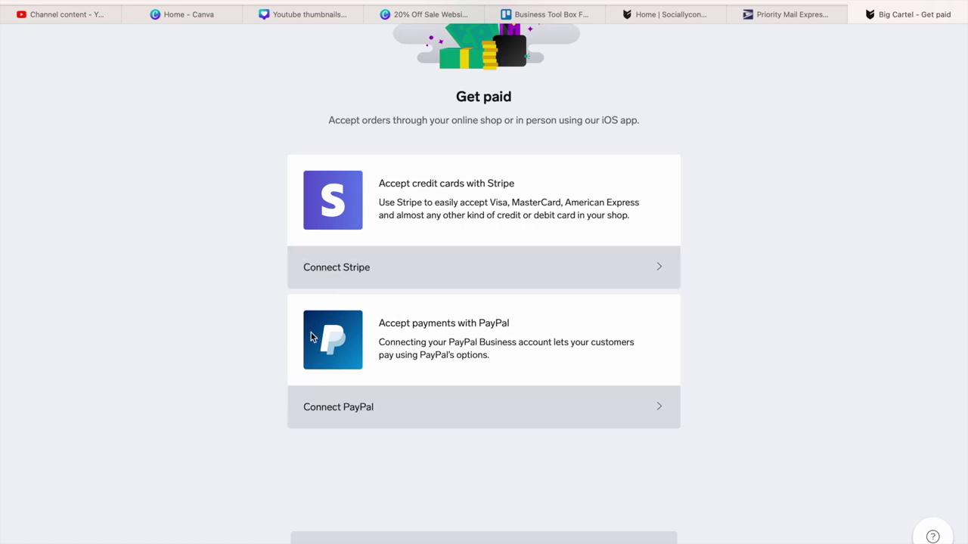
{"action": "left_click", "coordinate": [379, 418]}
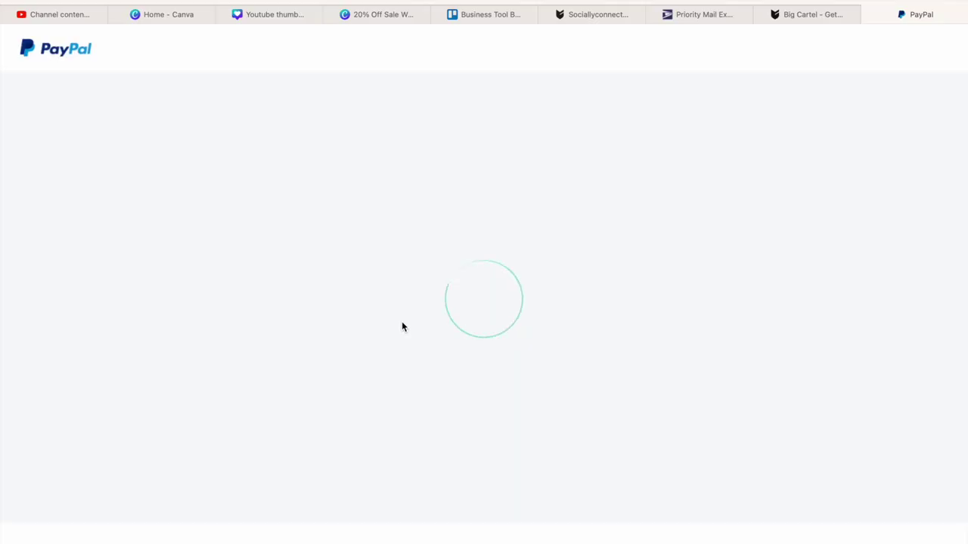
- Enter the shop's e-mail address in PayPal, continue, then open a new browser tab
{"action": "left_click", "coordinate": [396, 374]}
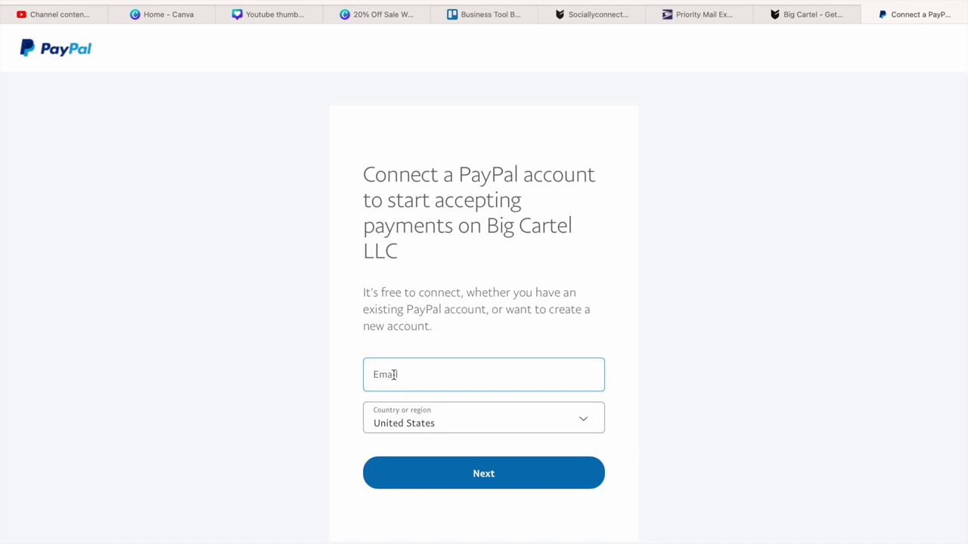
{"action": "left_click", "coordinate": [679, 361]}
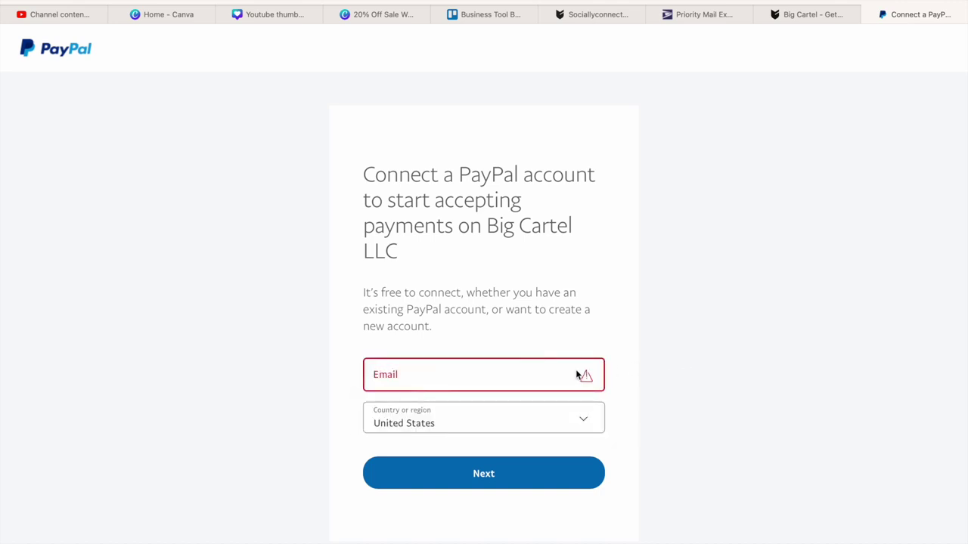
{"action": "left_click", "coordinate": [483, 389]}
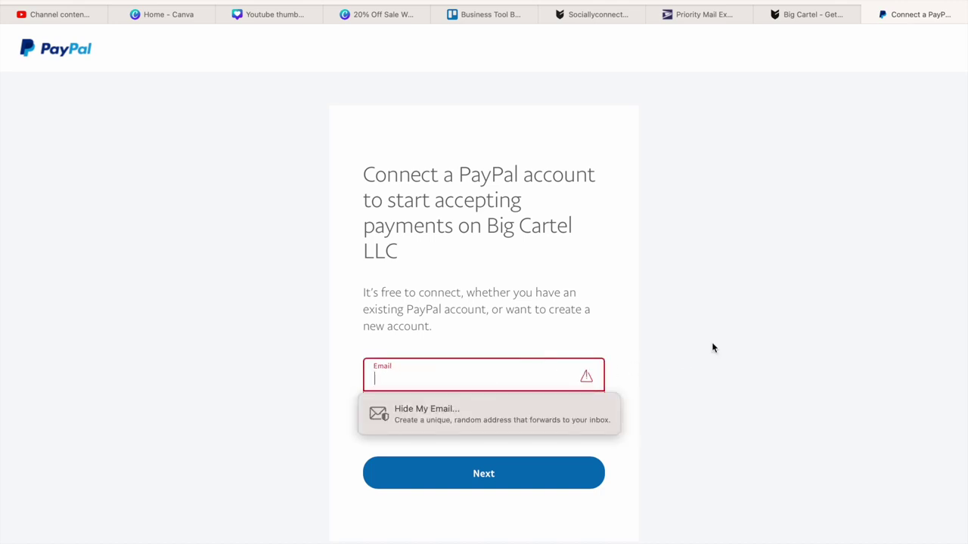
{"action": "left_click", "coordinate": [958, 295]}
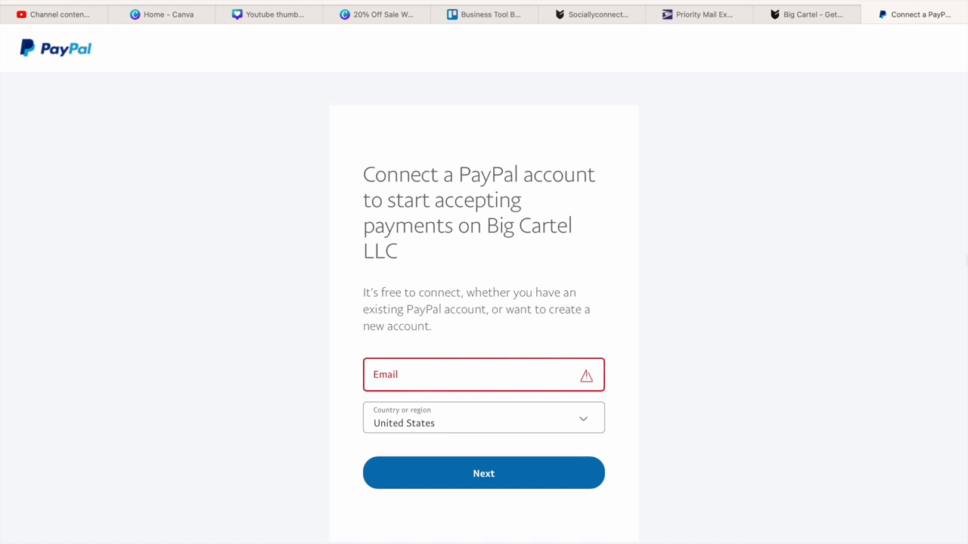
{"action": "left_click", "coordinate": [499, 375]}
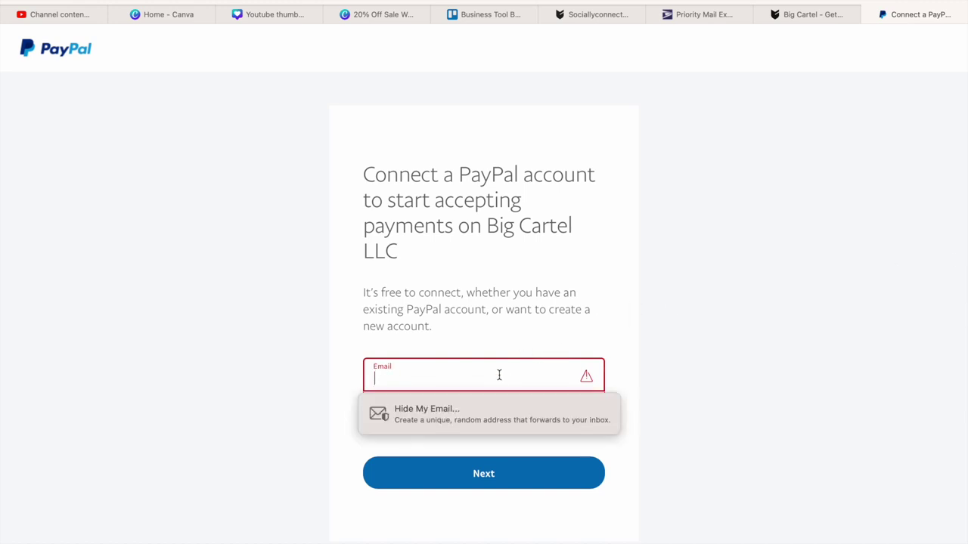
{"action": "key", "text": "BackSpace"}
{"action": "key", "text": "BackSpace"}
{"action": "key", "text": "BackSpace"}
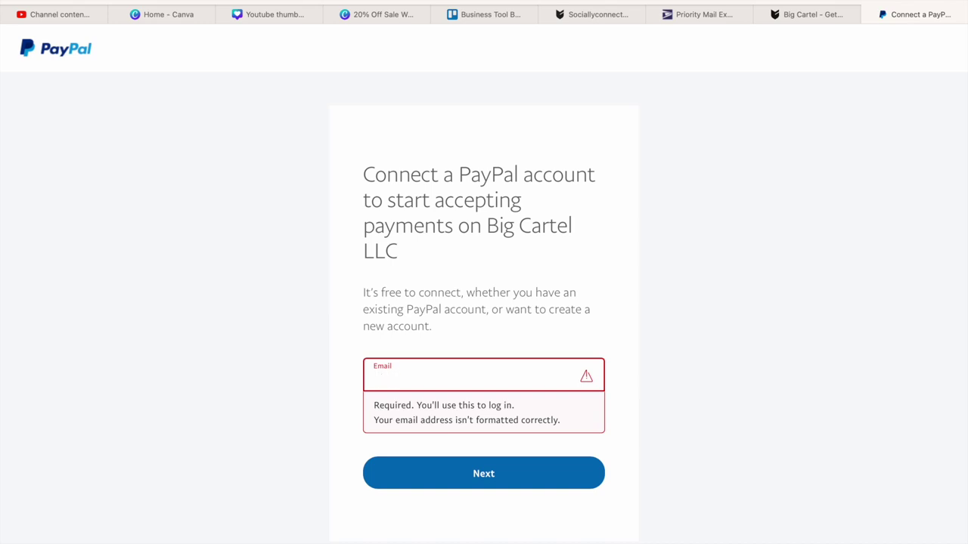
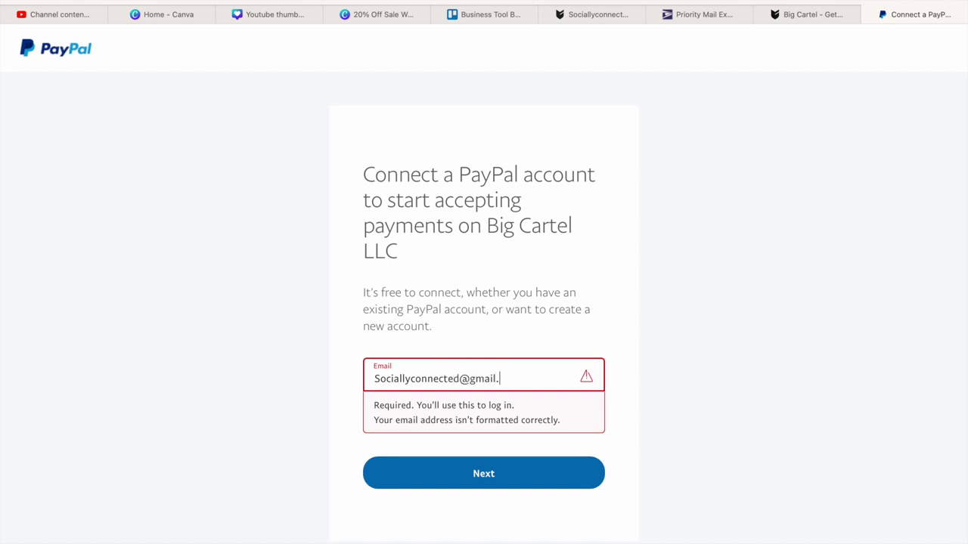
{"action": "left_click", "coordinate": [506, 475]}
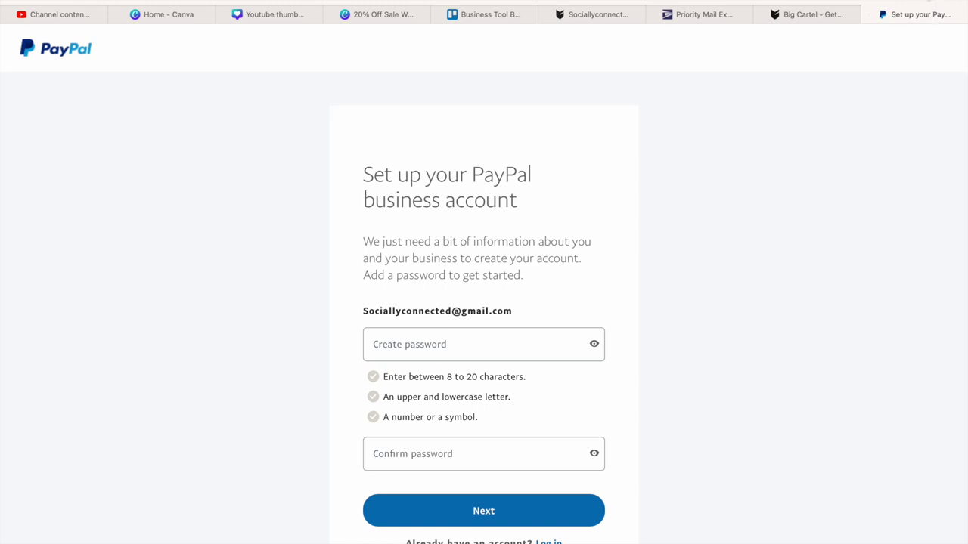
{"action": "left_click", "coordinate": [928, 2]}
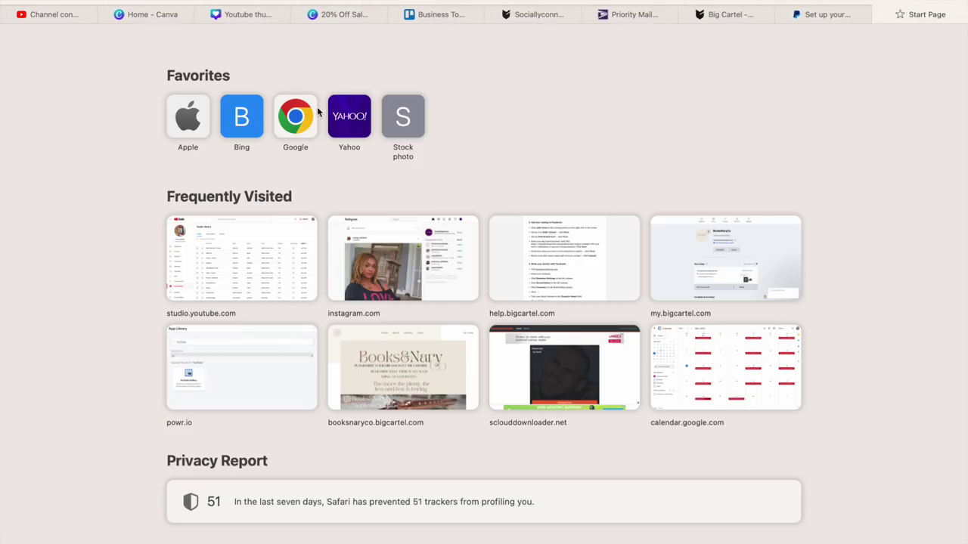
{"action": "left_click", "coordinate": [460, 4]}
{"action": "type", "text": "www.gm"}
{"action": "key", "text": "Return"}
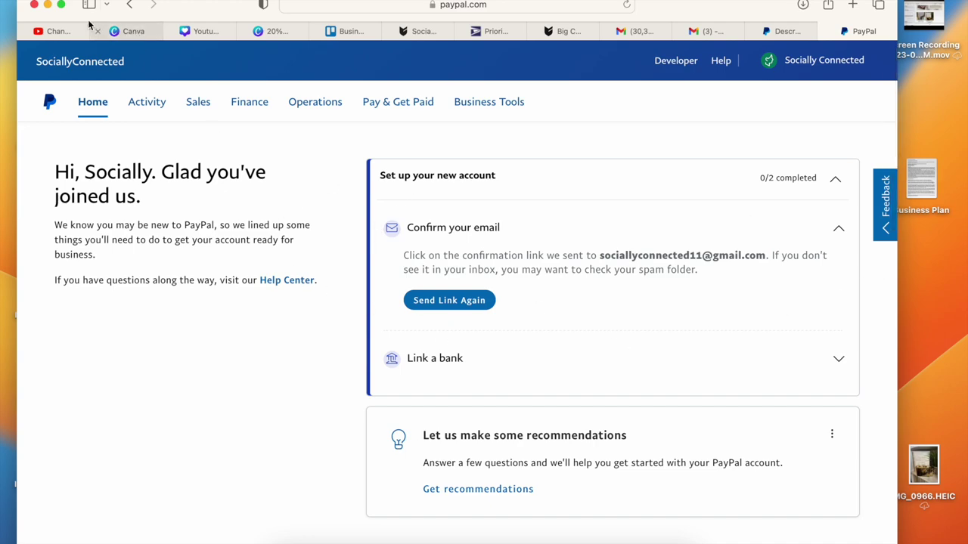
- Expand Safari to full screen, then review the PayPal account menu and home dashboard
{"action": "left_click", "coordinate": [61, 5]}
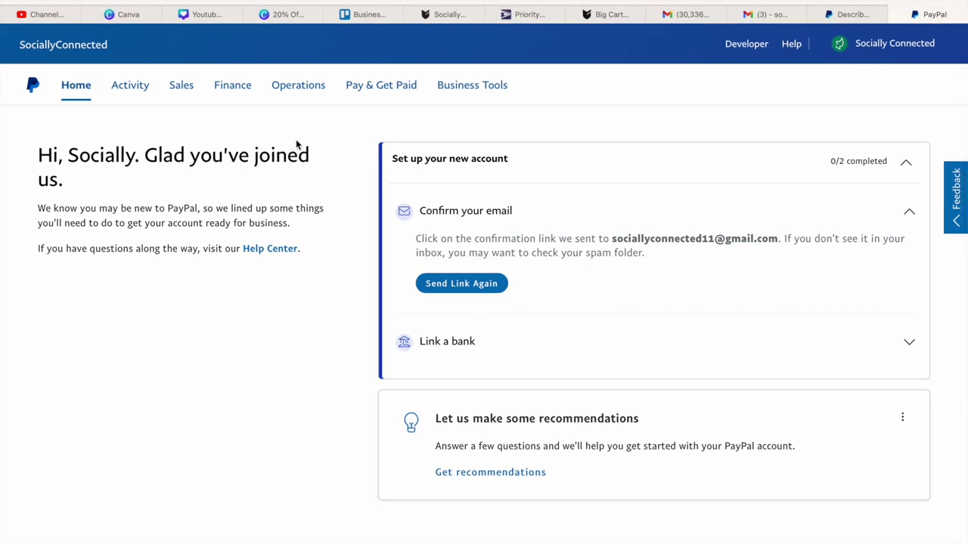
{"action": "left_click", "coordinate": [900, 46]}
{"action": "mouse_move", "coordinate": [877, 57]}
{"action": "scroll", "coordinate": [240, 305], "scroll_direction": "down", "scroll_amount": 5}
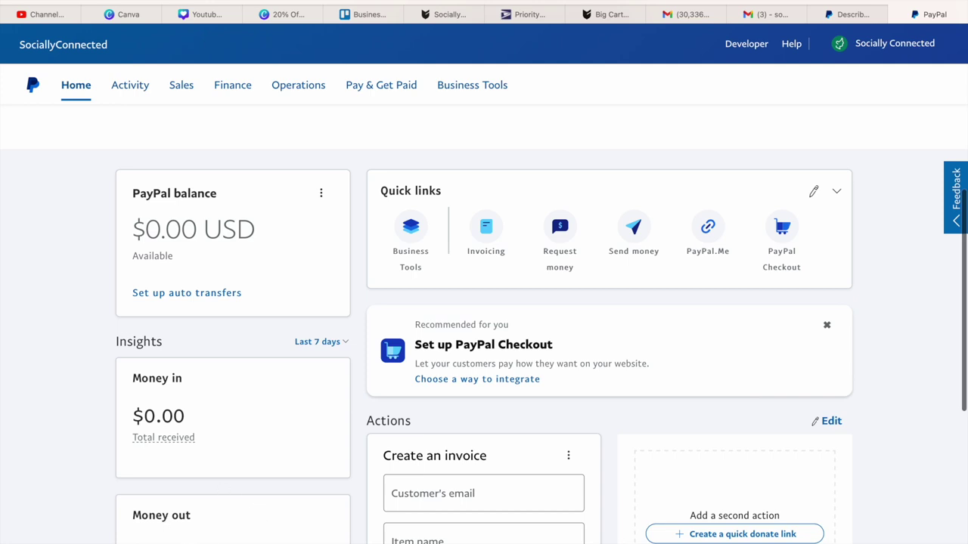
{"action": "left_click_drag", "start_coordinate": [964, 323], "coordinate": [964, 298]}
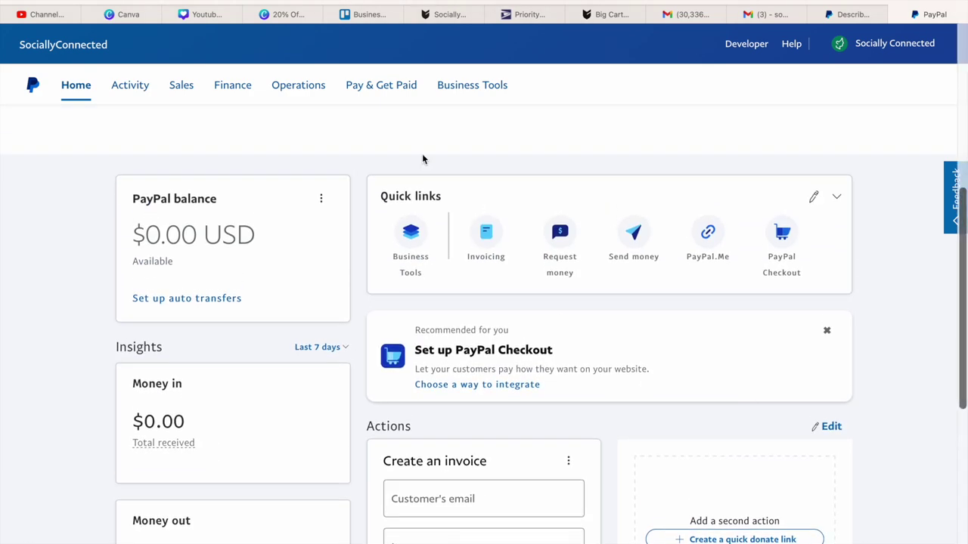
{"action": "left_click", "coordinate": [138, 93]}
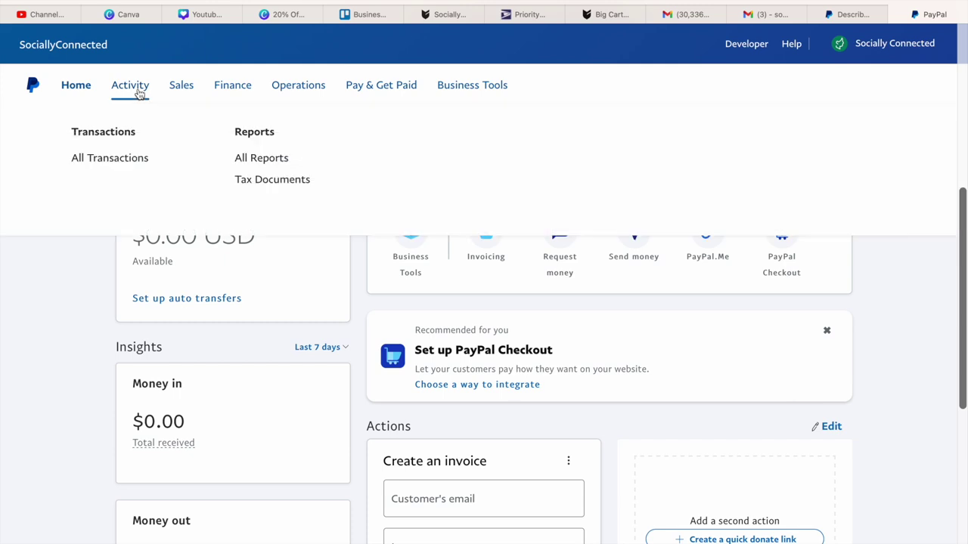
- Open Activity > All Transactions, then reopen it from the Activity menu to reload
{"action": "left_click", "coordinate": [110, 160]}
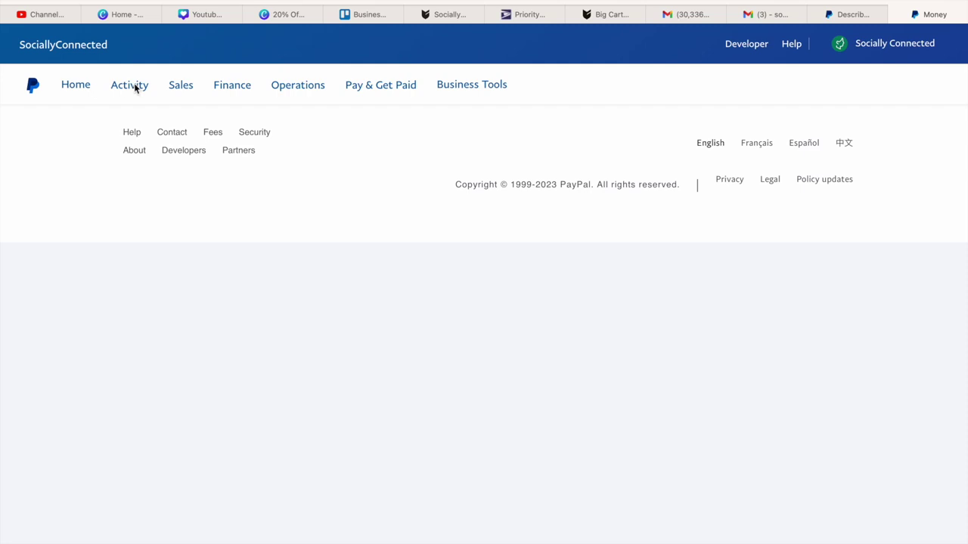
{"action": "left_click", "coordinate": [139, 87]}
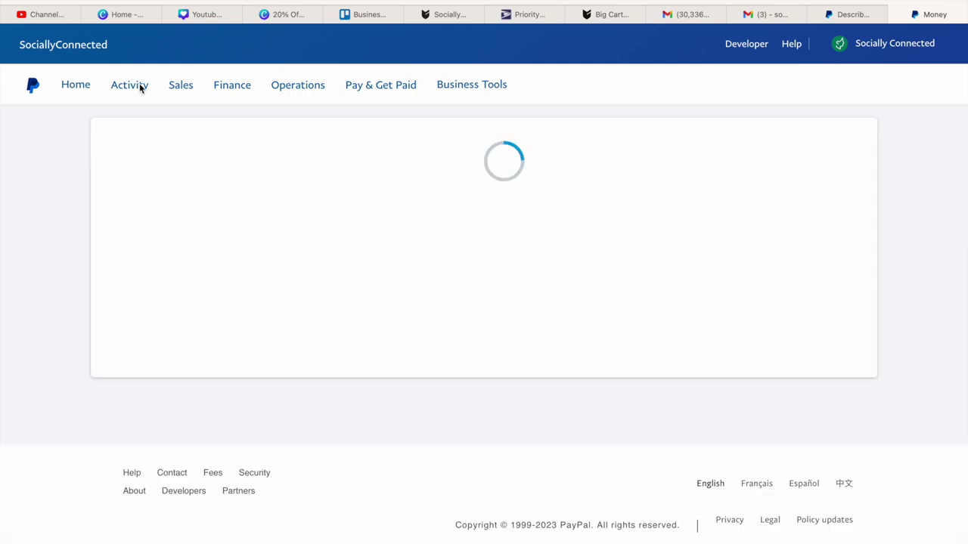
{"action": "mouse_move", "coordinate": [133, 88]}
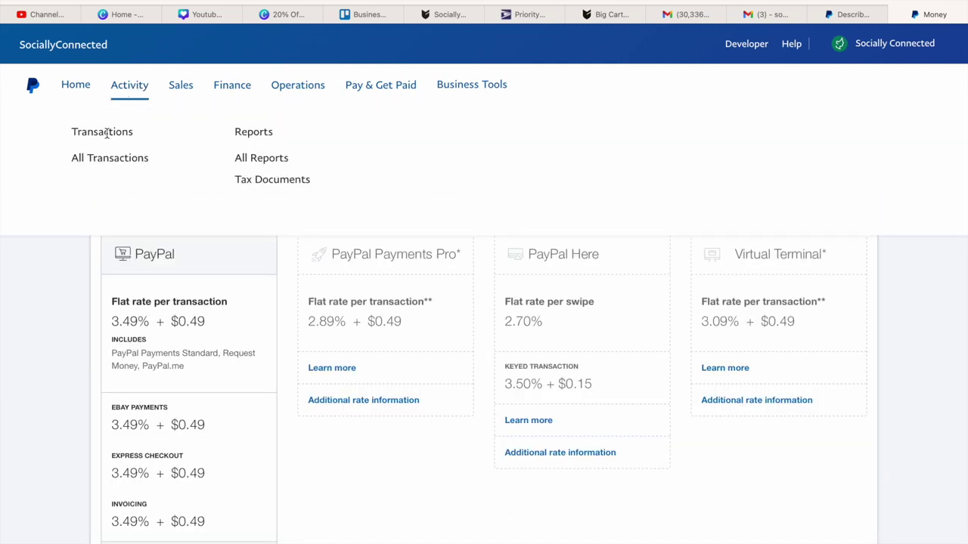
{"action": "left_click", "coordinate": [104, 160]}
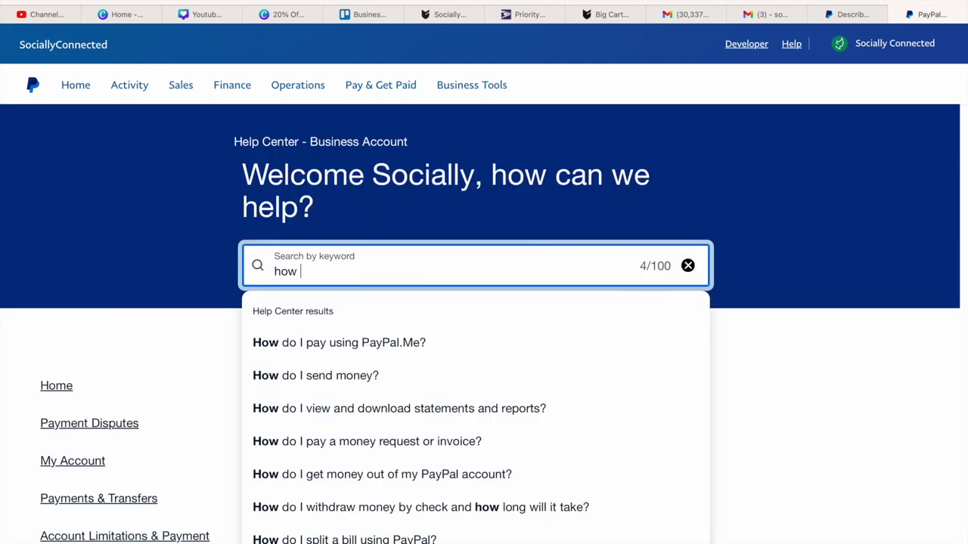
- Search PayPal Help for 'how to ship a order' and open the ShipStation FAQ result
{"action": "type", "text": "to sh"}
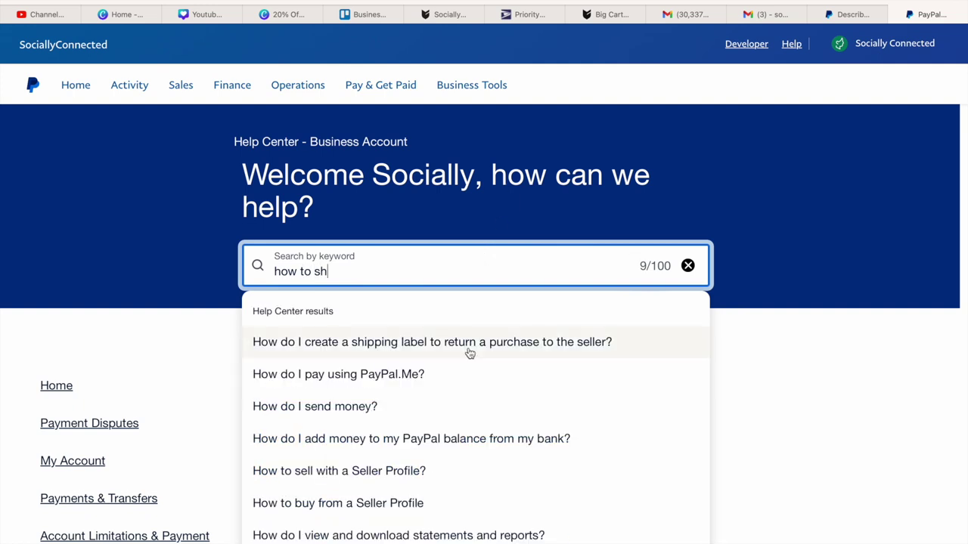
{"action": "type", "text": "ip a order"}
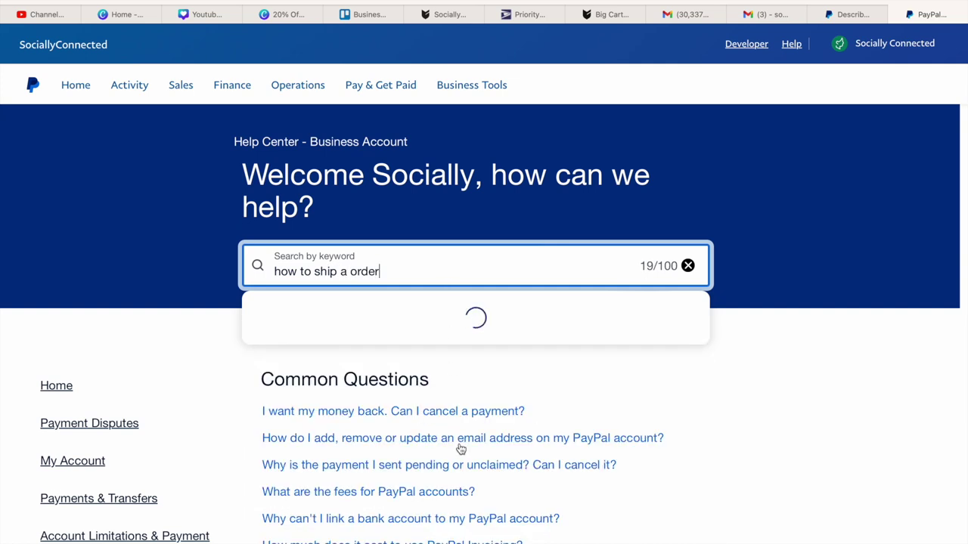
{"action": "key", "text": "Return"}
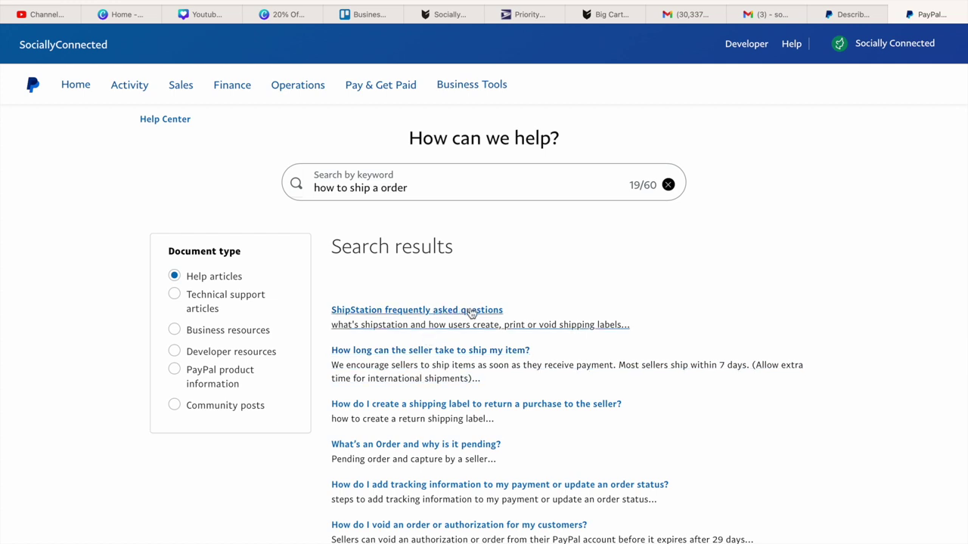
{"action": "left_click", "coordinate": [472, 311]}
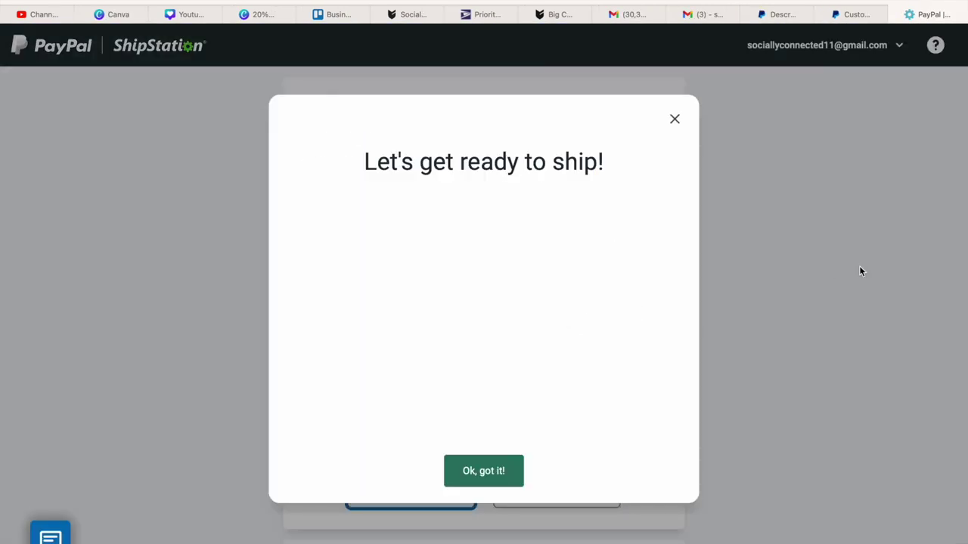
- Dismiss the ShipStation welcome video and switch to the PayPal Customers page
{"action": "left_click", "coordinate": [674, 119]}
{"action": "left_click", "coordinate": [870, 21]}
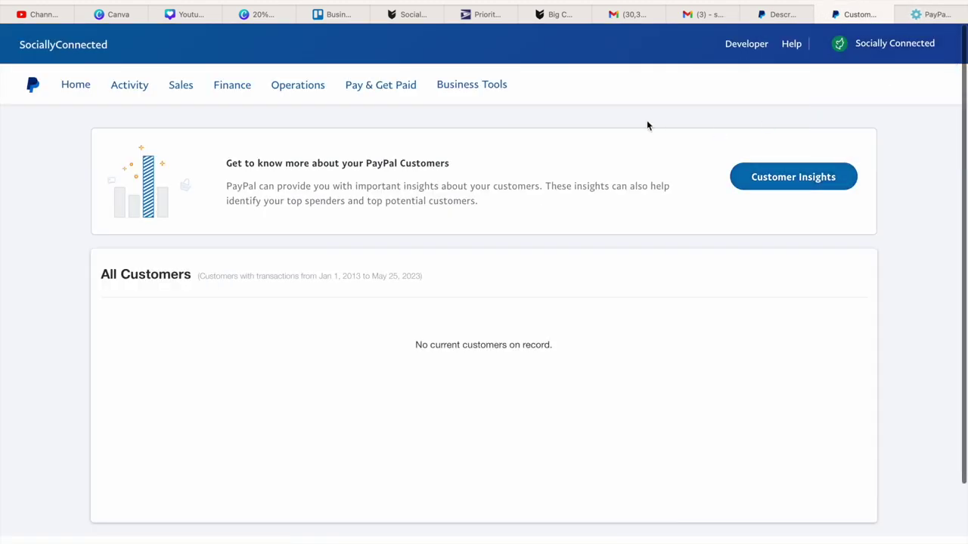
{"action": "scroll", "coordinate": [548, 196], "scroll_direction": "down", "scroll_amount": 3}
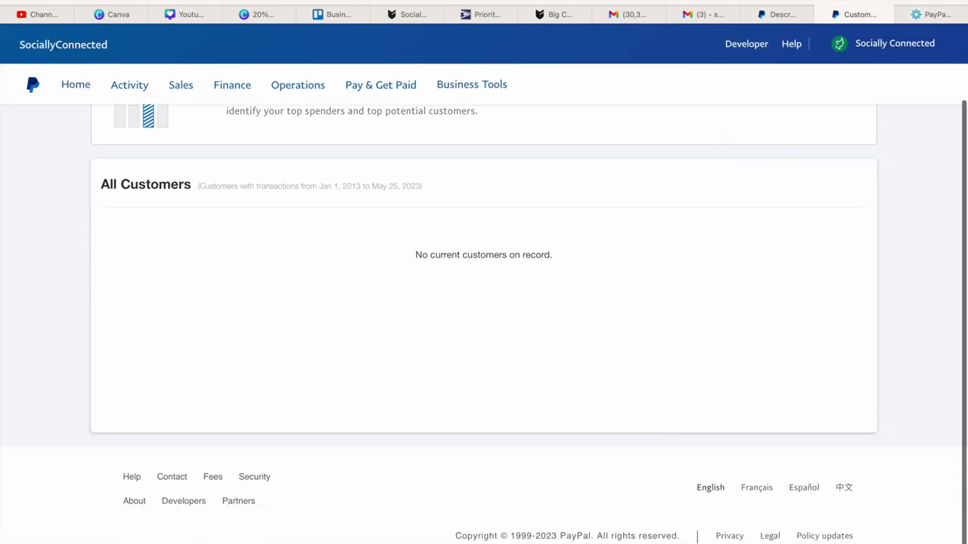
{"action": "scroll", "coordinate": [536, 204], "scroll_direction": "up", "scroll_amount": 3}
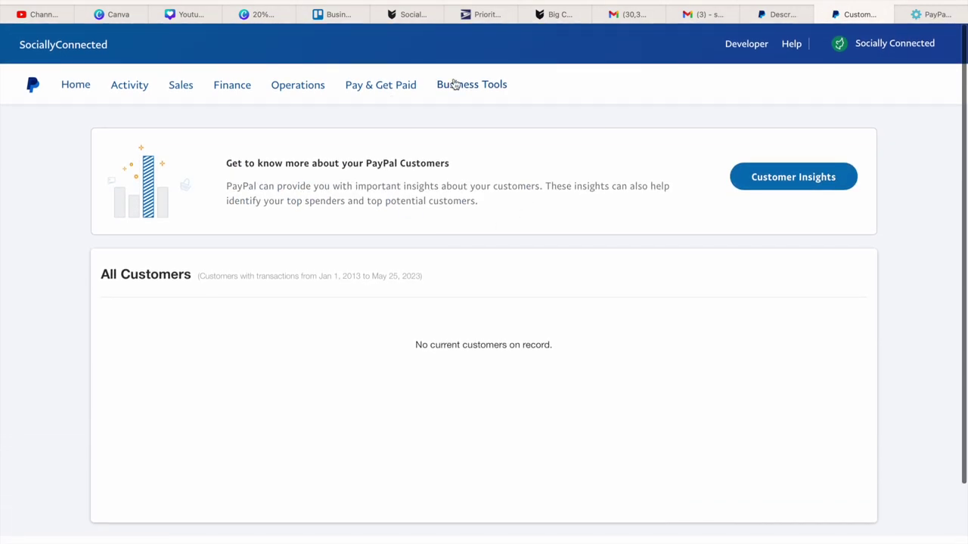
- Go to Business Tools and bring up the account options list
{"action": "left_click", "coordinate": [452, 84]}
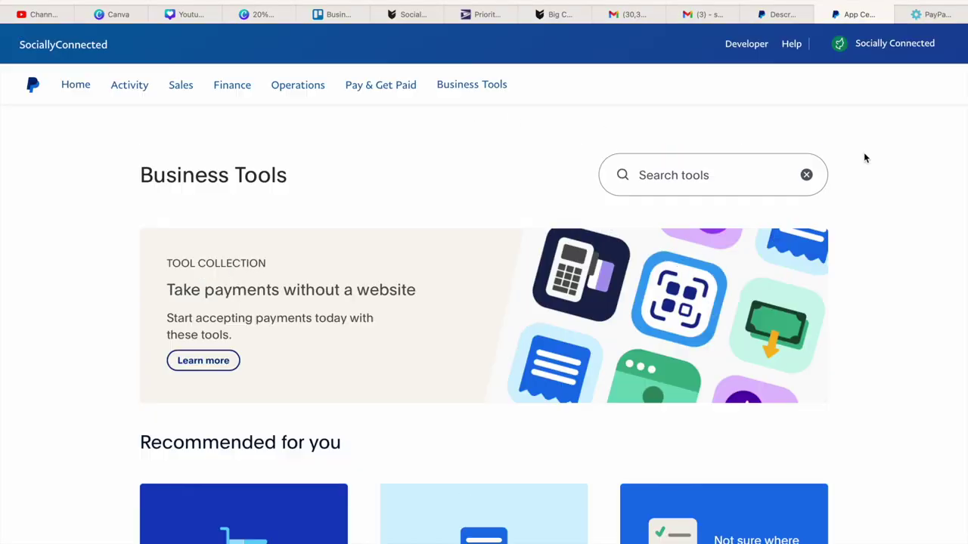
{"action": "left_click", "coordinate": [933, 49]}
{"action": "mouse_move", "coordinate": [857, 53]}
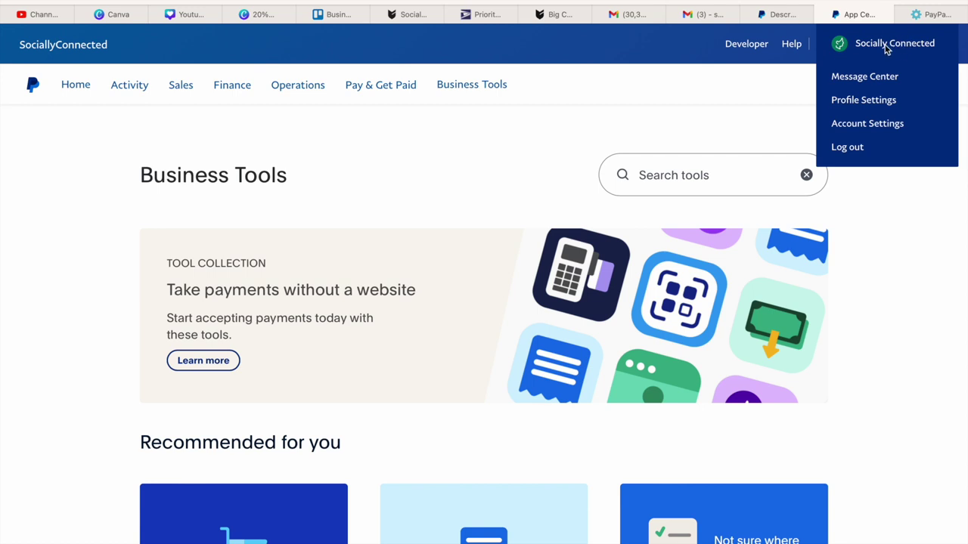
- Go to Account Settings and show the Shipping section under Products & Services
{"action": "left_click", "coordinate": [848, 125]}
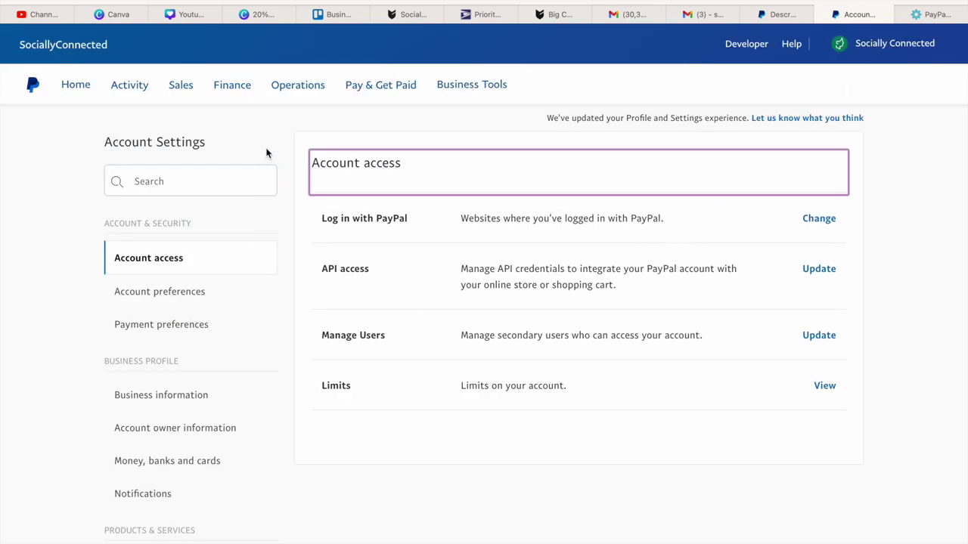
{"action": "left_click", "coordinate": [881, 45]}
{"action": "scroll", "coordinate": [270, 407], "scroll_direction": "down", "scroll_amount": 5}
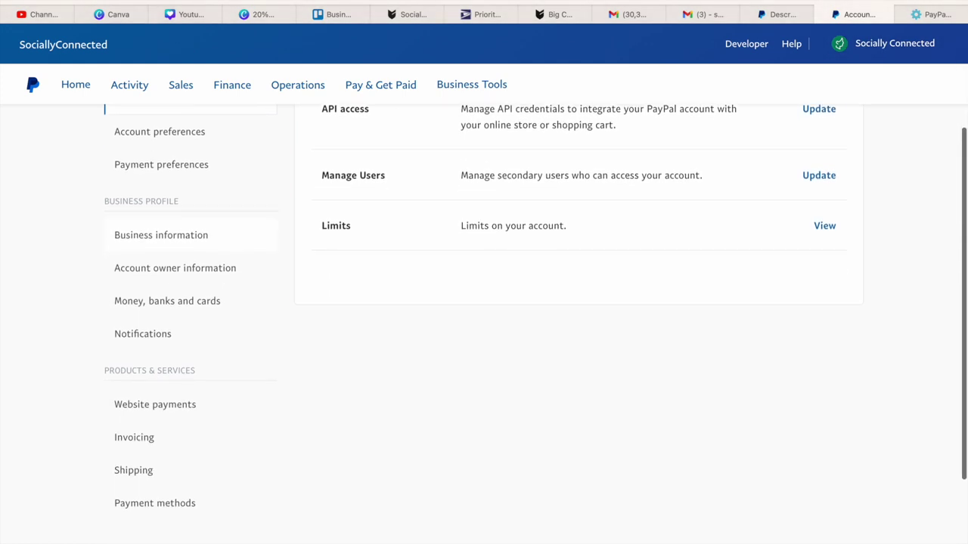
{"action": "scroll", "coordinate": [484, 310], "scroll_direction": "up", "scroll_amount": 3}
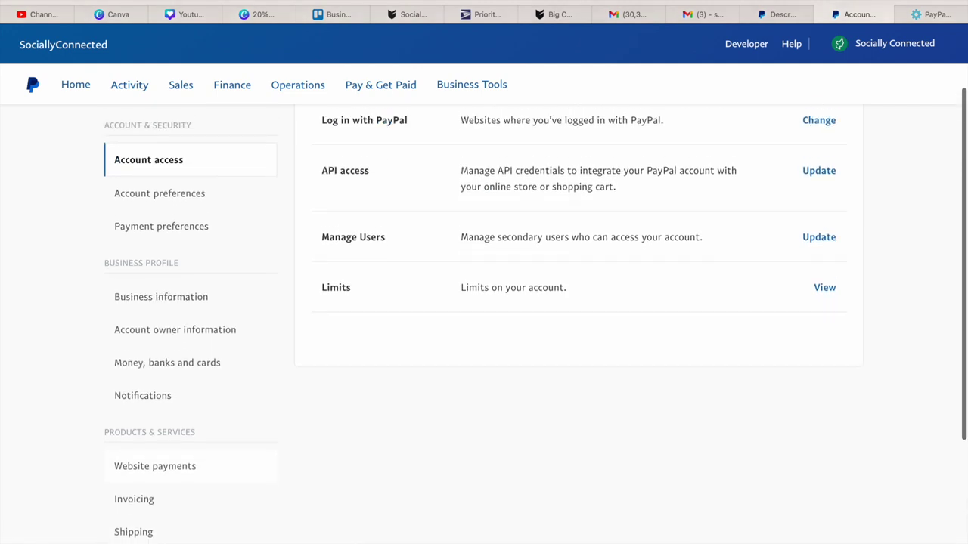
{"action": "scroll", "coordinate": [484, 302], "scroll_direction": "down", "scroll_amount": 3}
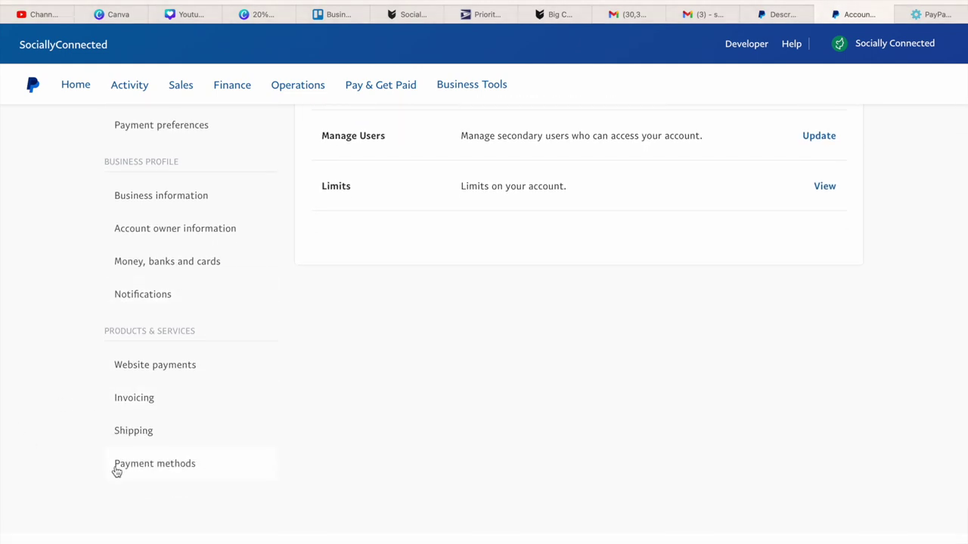
{"action": "left_click", "coordinate": [137, 434]}
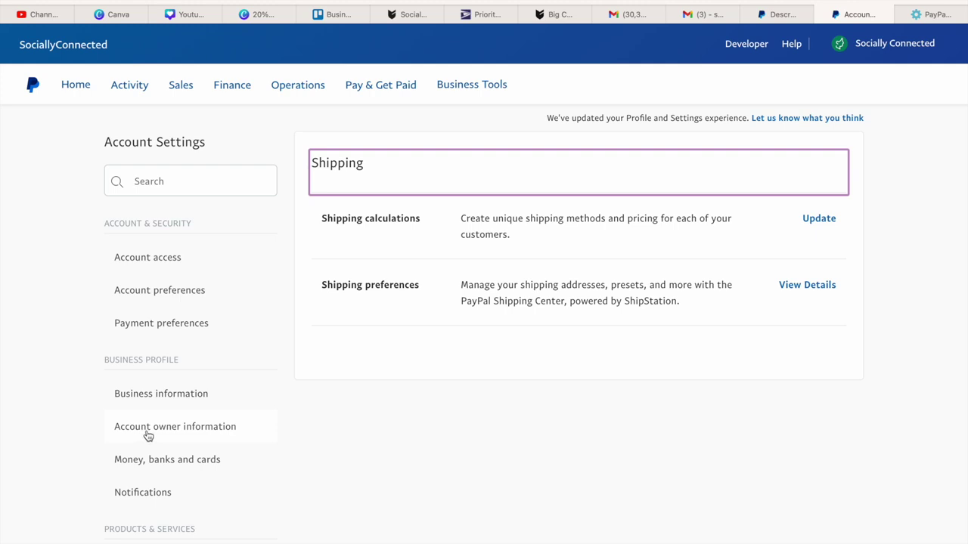
{"action": "scroll", "coordinate": [148, 436], "scroll_direction": "down", "scroll_amount": 5}
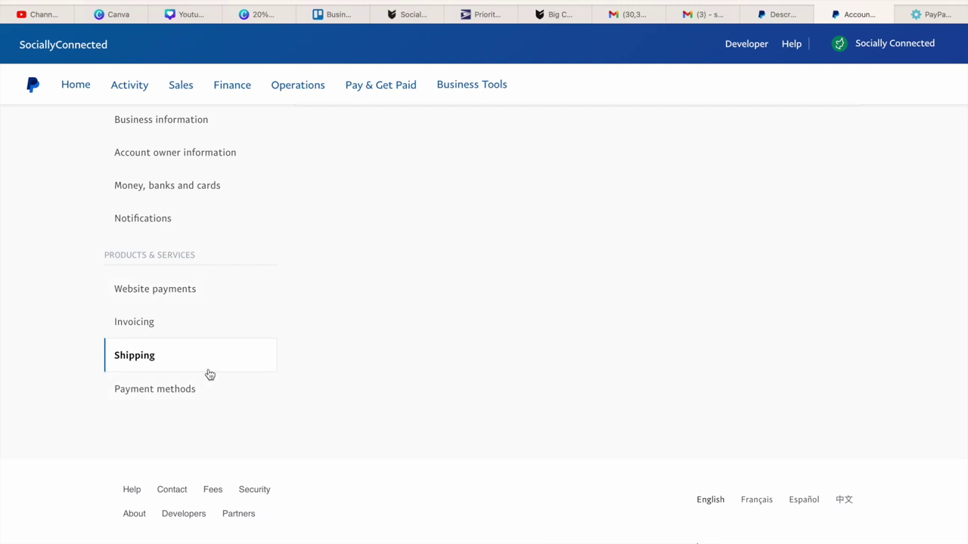
{"action": "scroll", "coordinate": [484, 302], "scroll_direction": "up", "scroll_amount": 3}
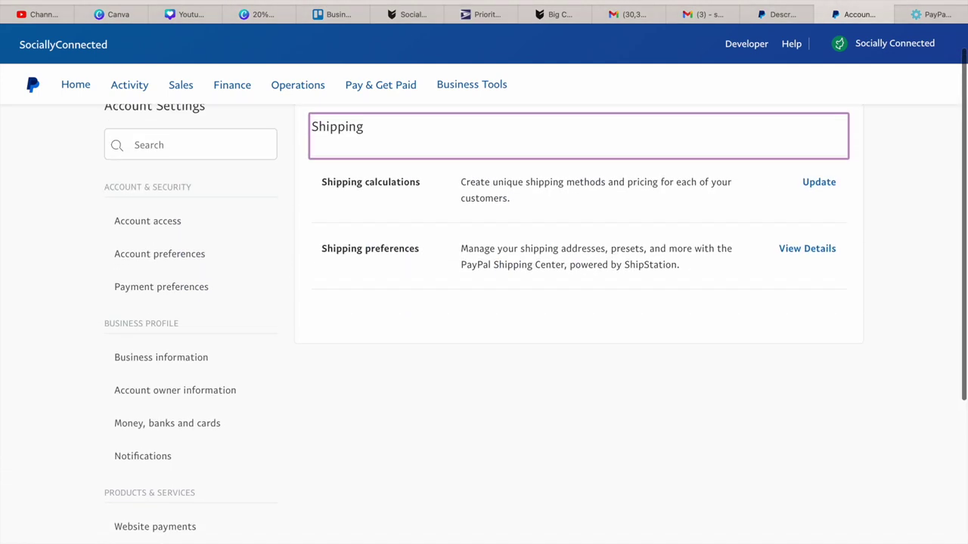
{"action": "scroll", "coordinate": [507, 204], "scroll_direction": "up", "scroll_amount": 1}
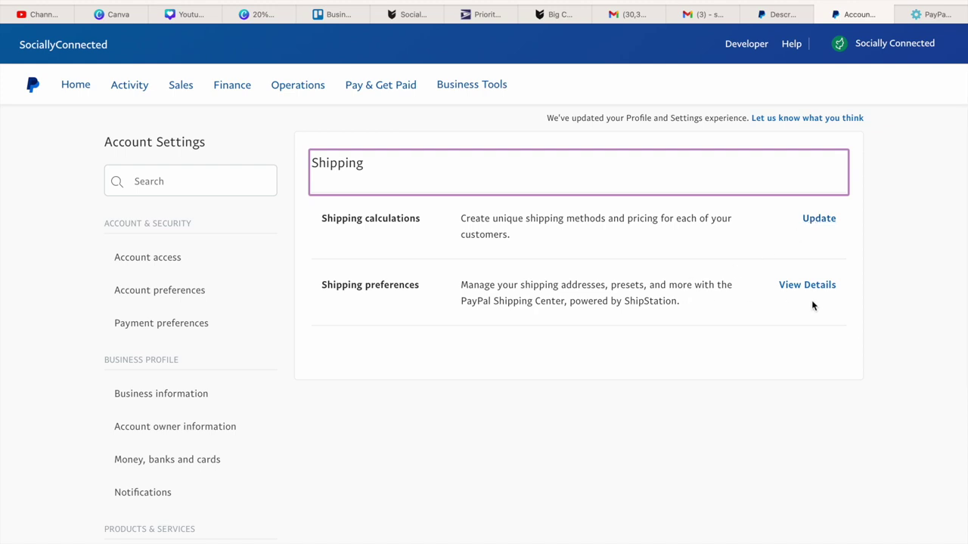
- Look at the Shipping calculations setup, return, then view Shipping preferences details in Shipping Center
{"action": "left_click", "coordinate": [814, 219]}
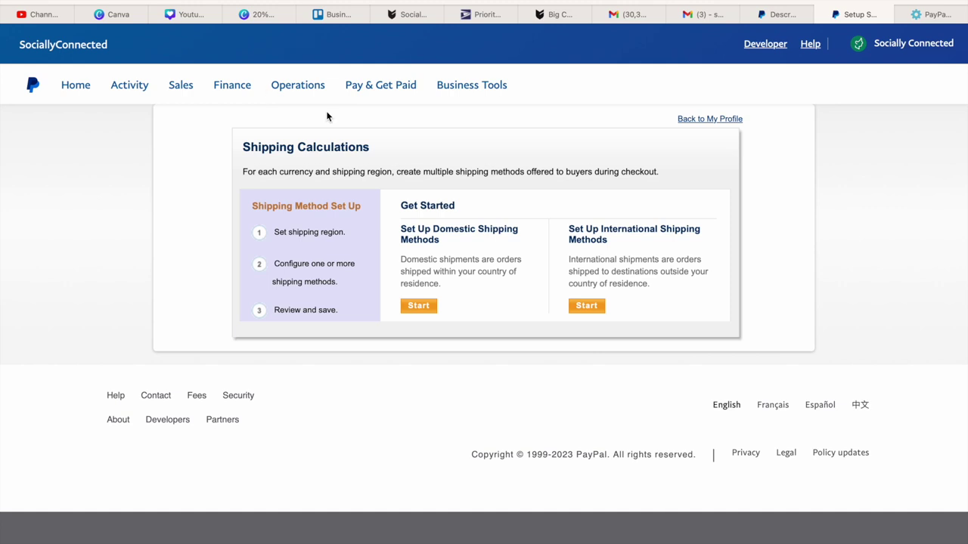
{"action": "key", "text": "alt+Left"}
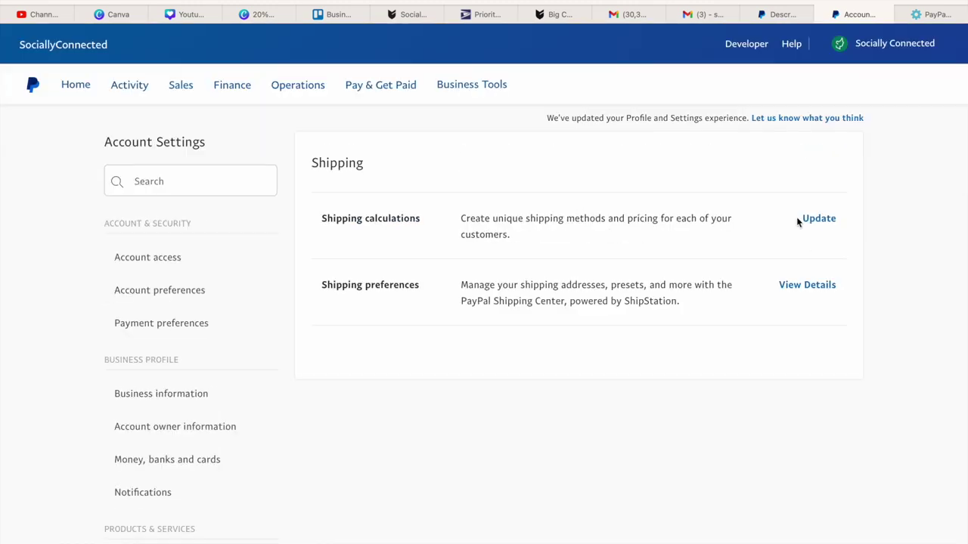
{"action": "left_click", "coordinate": [786, 295]}
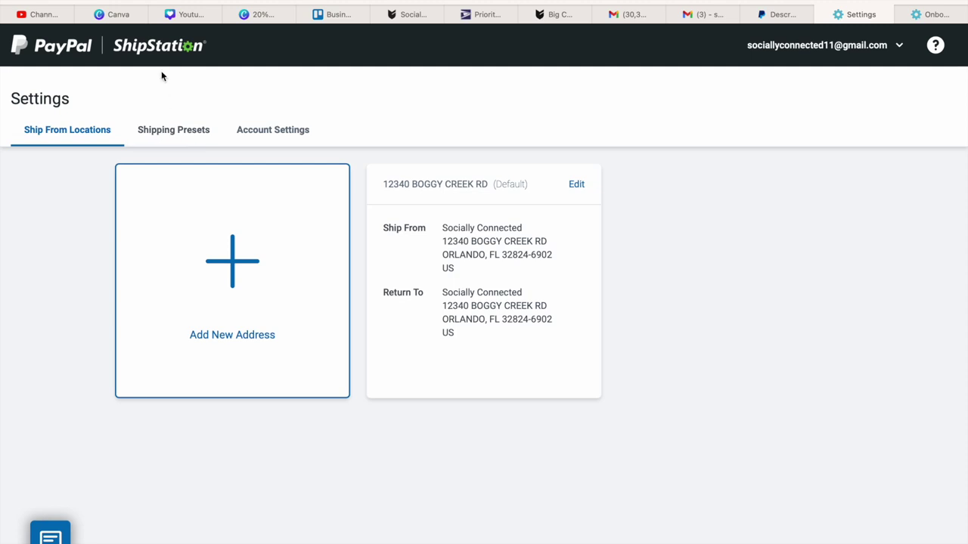
- Review the Shipping Center welcome page's Letter (8.5 x 11 inch) label layout and blank Billing Address
{"action": "left_click", "coordinate": [165, 47]}
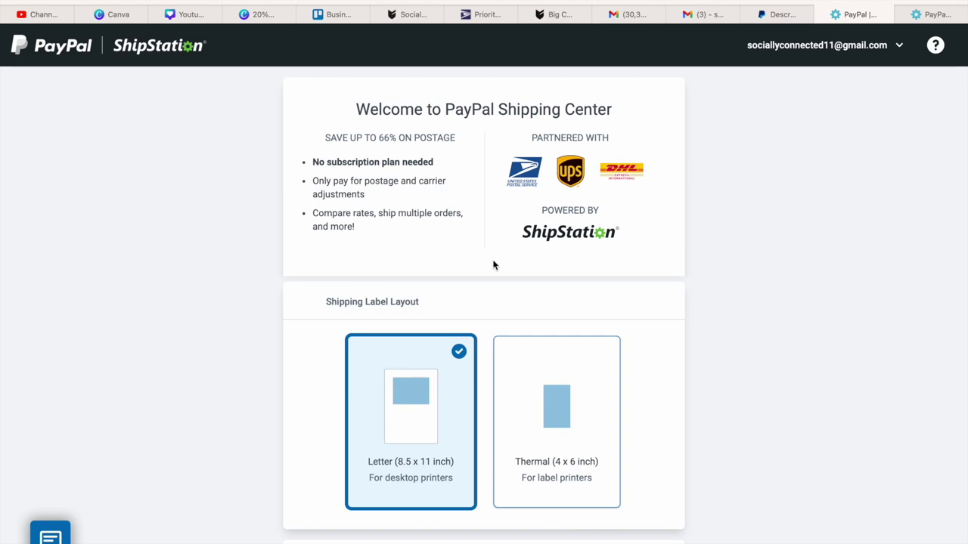
{"action": "scroll", "coordinate": [872, 324], "scroll_direction": "down", "scroll_amount": 3}
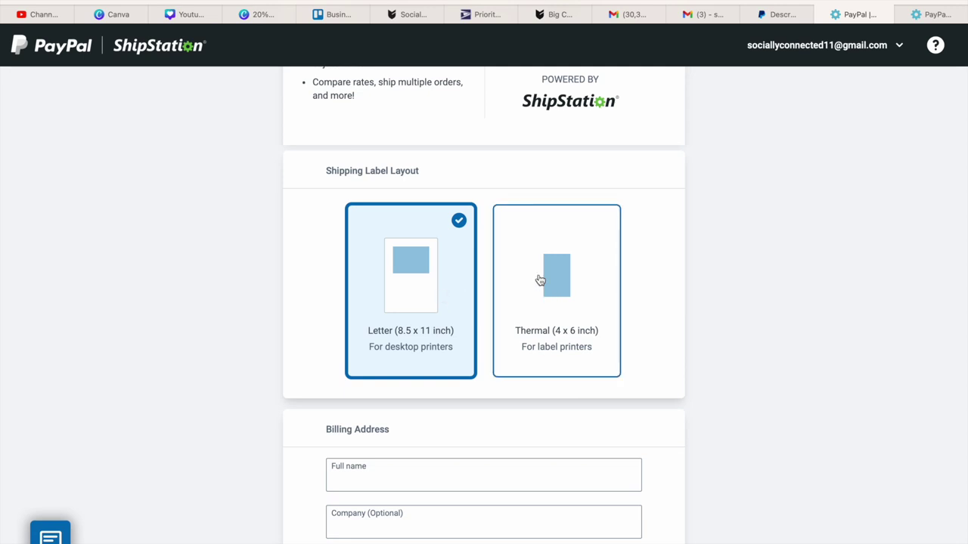
{"action": "scroll", "coordinate": [678, 277], "scroll_direction": "down", "scroll_amount": 3}
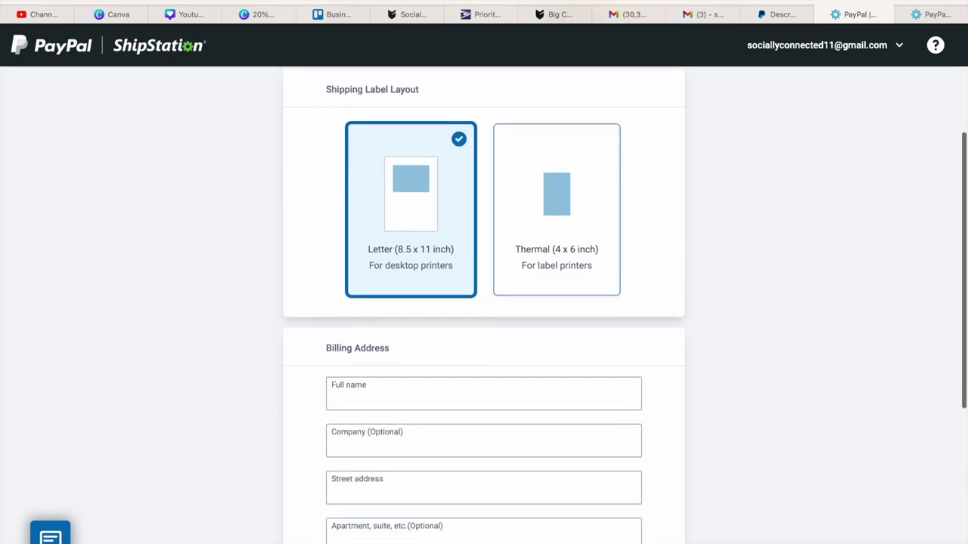
{"action": "scroll", "coordinate": [483, 303], "scroll_direction": "up", "scroll_amount": 4}
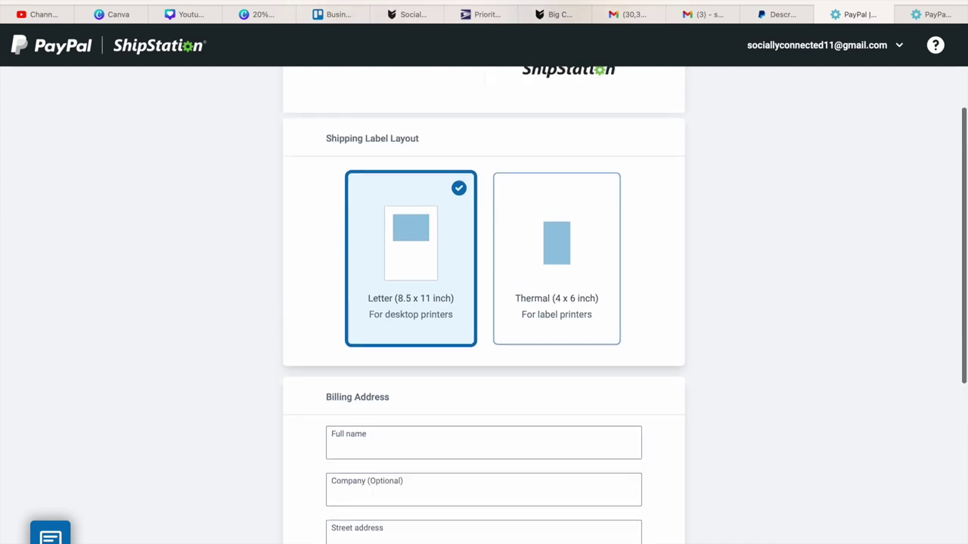
{"action": "scroll", "coordinate": [484, 302], "scroll_direction": "up", "scroll_amount": 2}
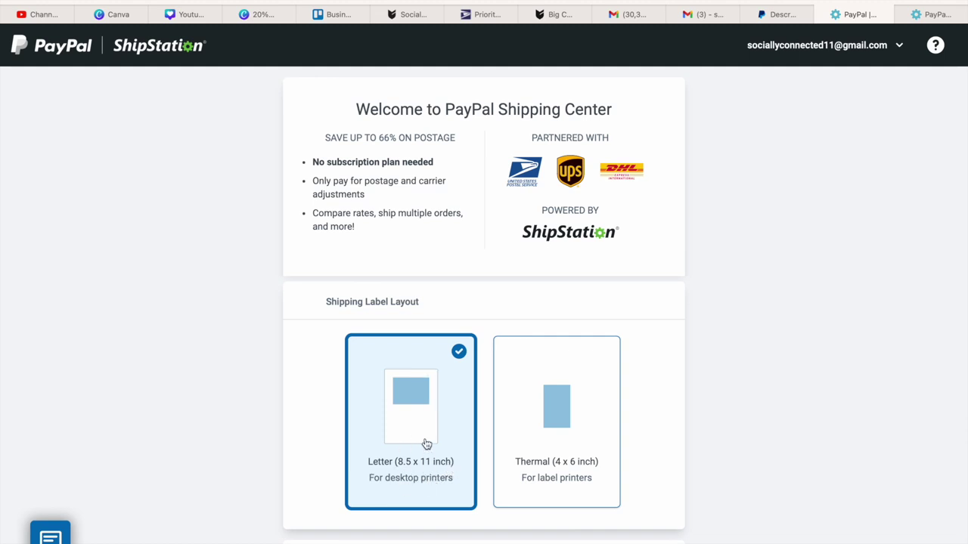
{"action": "scroll", "coordinate": [426, 443], "scroll_direction": "down", "scroll_amount": 1}
{"action": "scroll", "coordinate": [425, 443], "scroll_direction": "down", "scroll_amount": 5}
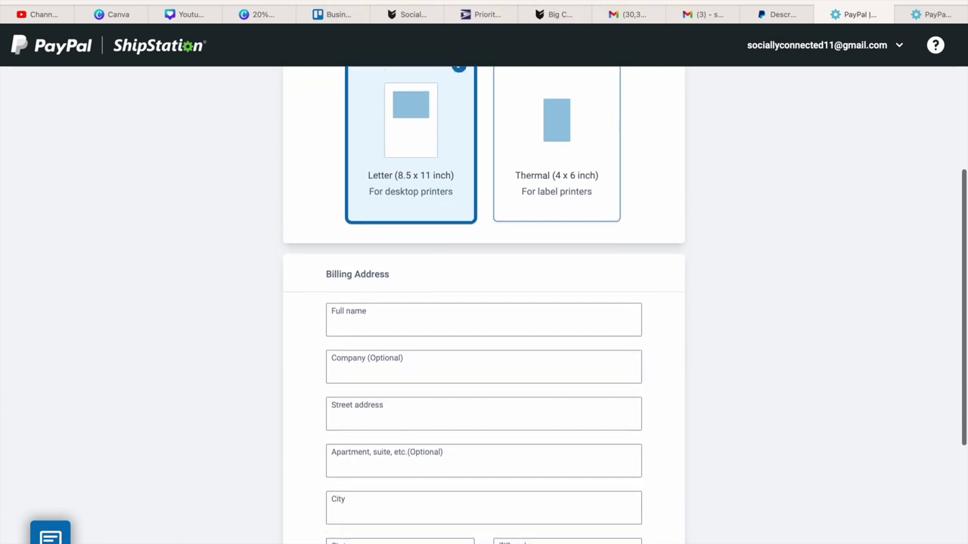
{"action": "scroll", "coordinate": [484, 302], "scroll_direction": "down", "scroll_amount": 1}
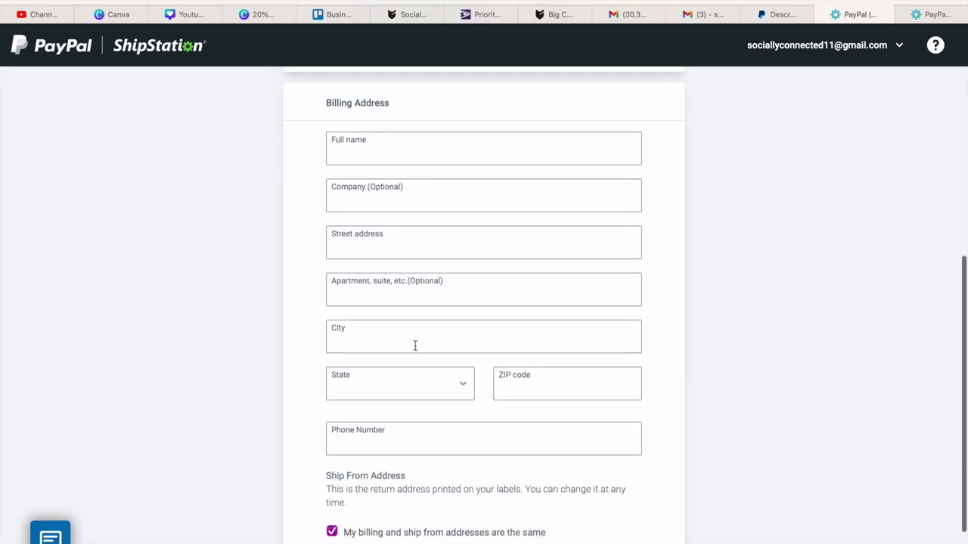